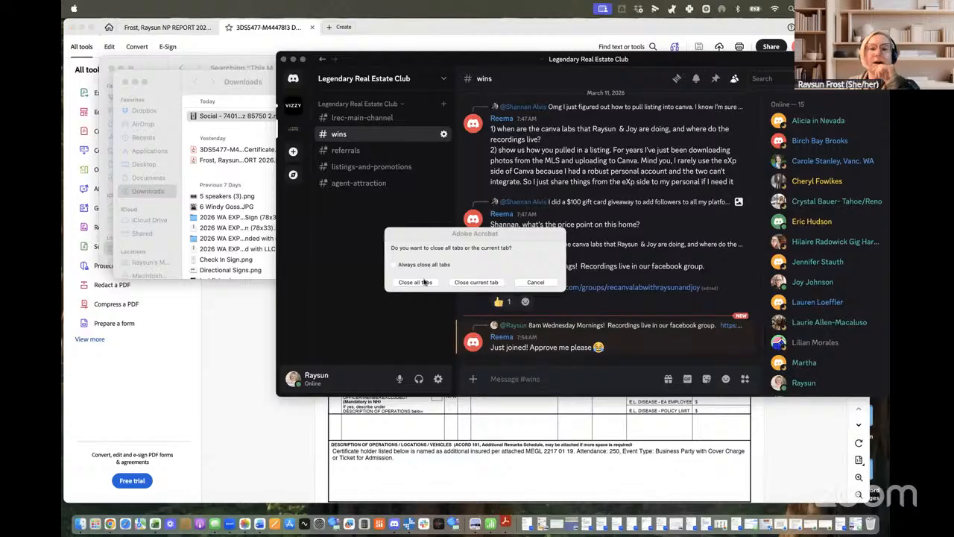
# Close Acrobat with all its tabs and switch to Chrome showing the Canva listing folder.
pyautogui.click(403, 267)
pyautogui.press('Return')
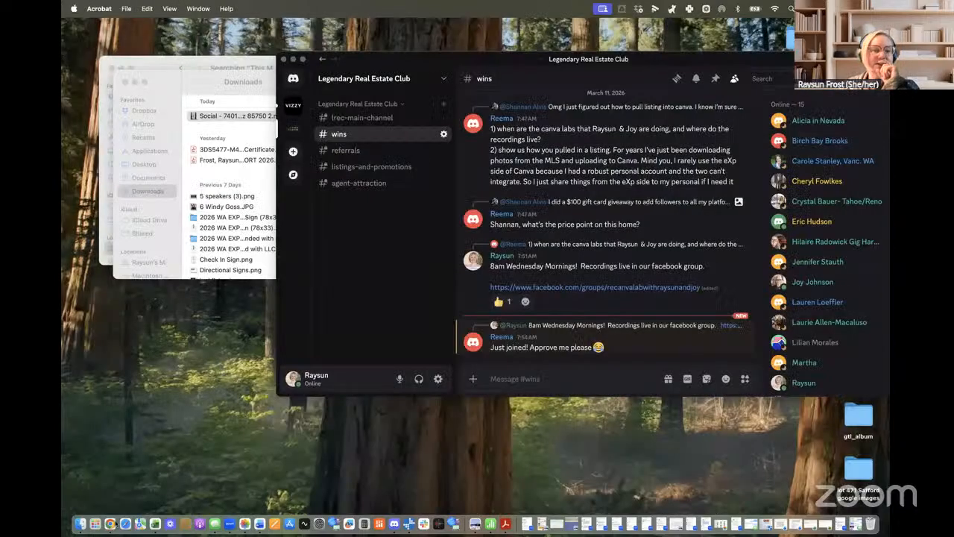
pyautogui.click(109, 524)
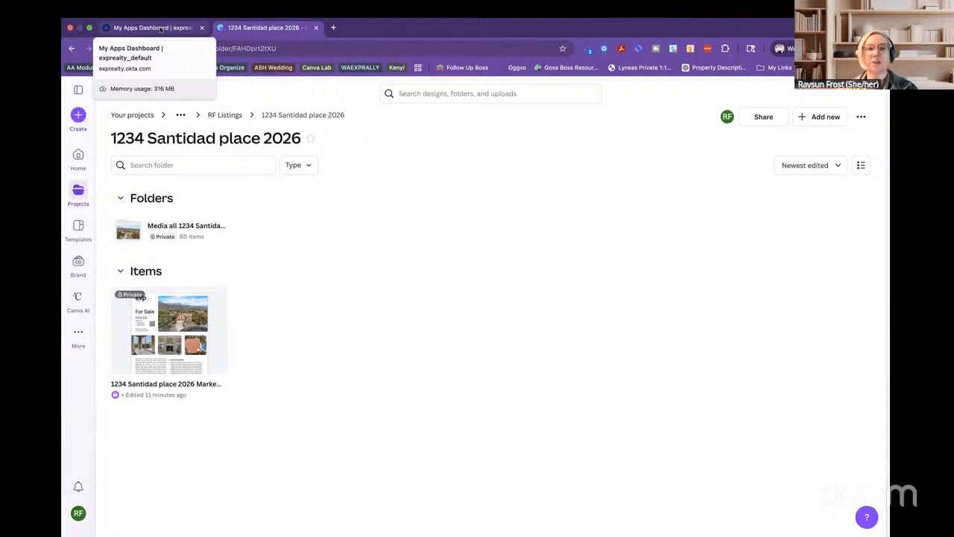
# Launch Canva from the Canva tile on the Okta My Apps Dashboard.
pyautogui.click(155, 28)
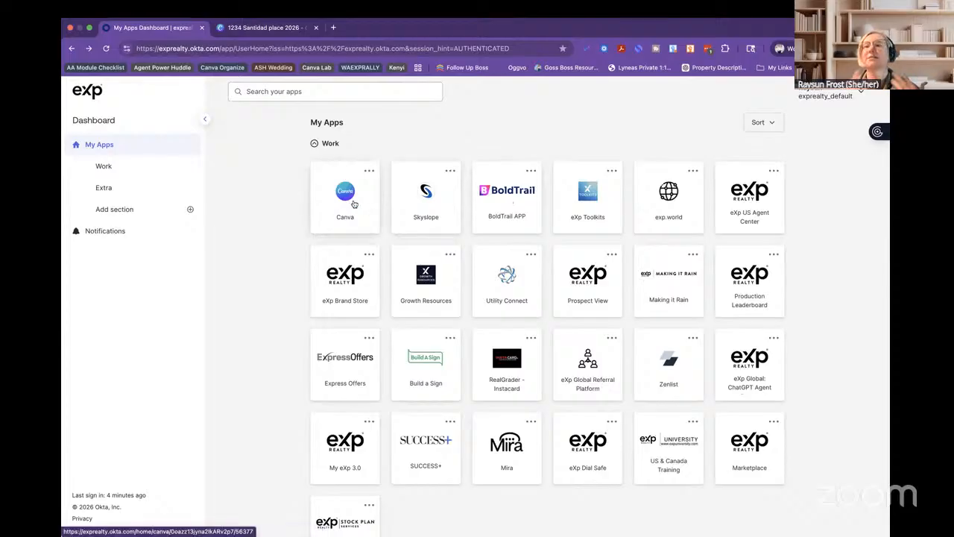
pyautogui.click(354, 205)
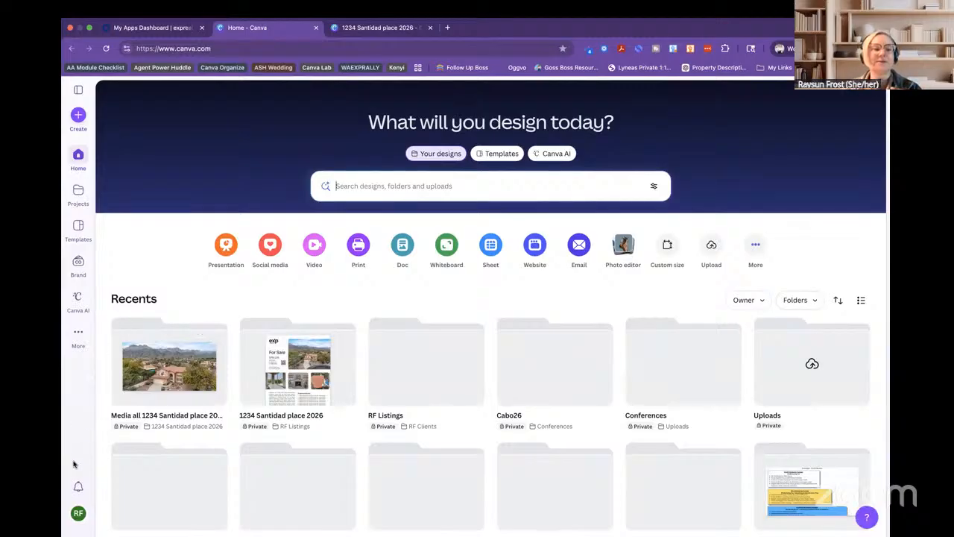
pyautogui.click(78, 513)
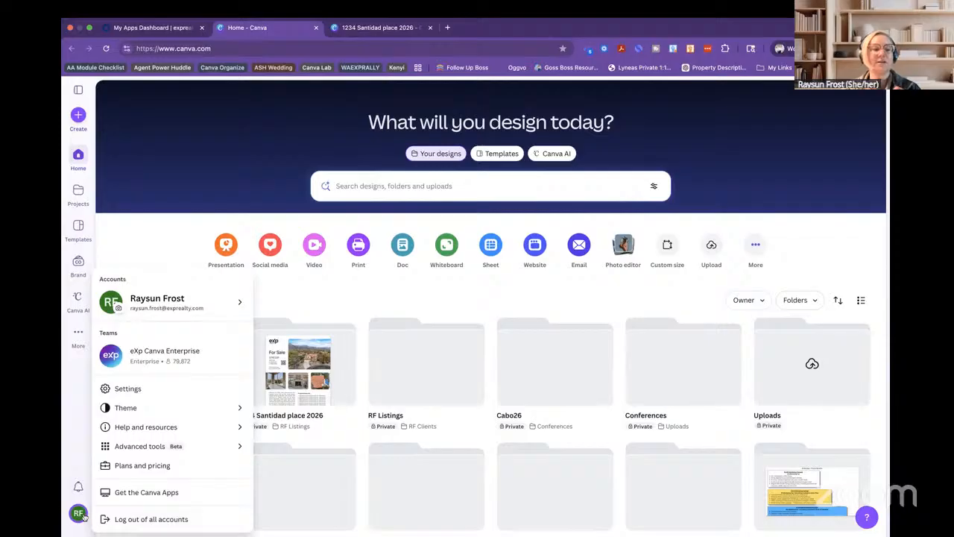
pyautogui.moveTo(171, 301)
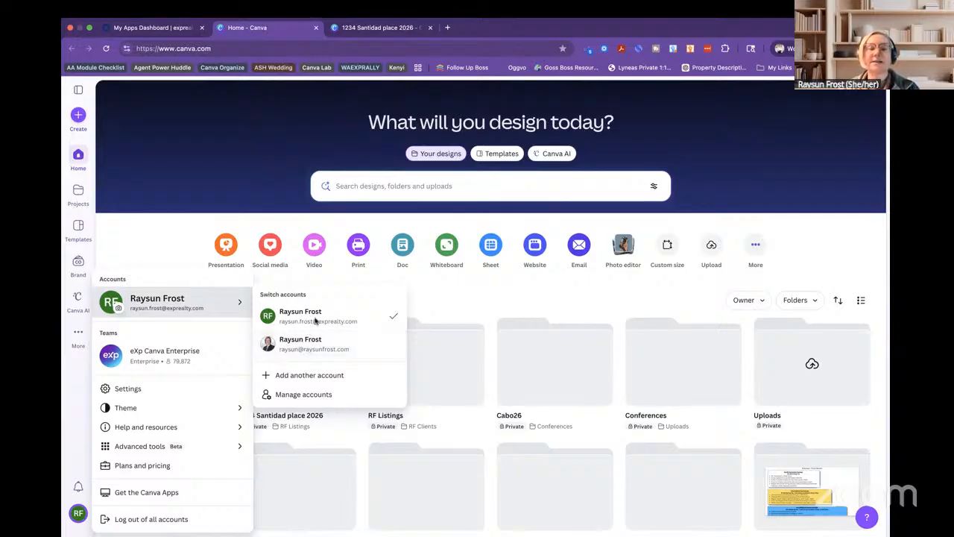
pyautogui.click(152, 248)
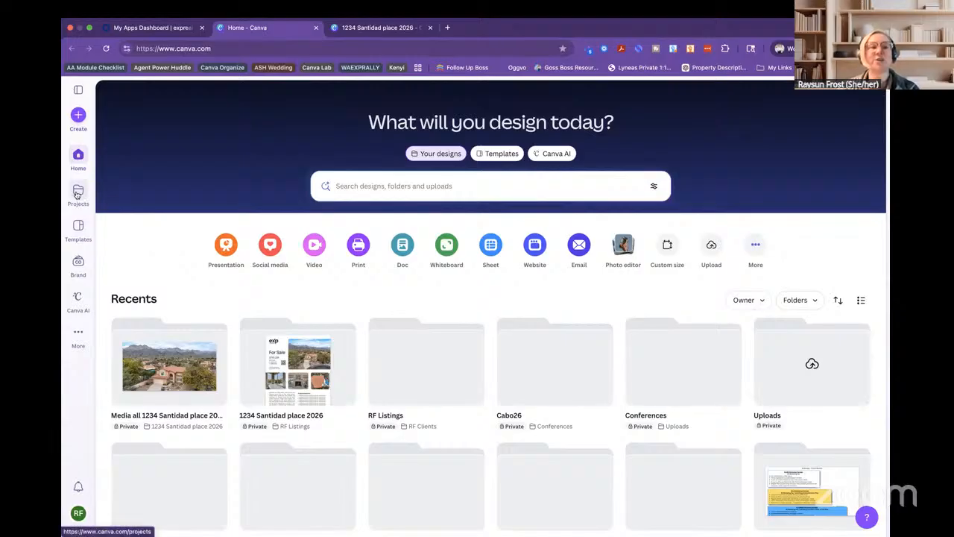
# Filter Projects to those you own and open Your projects.
pyautogui.click(78, 193)
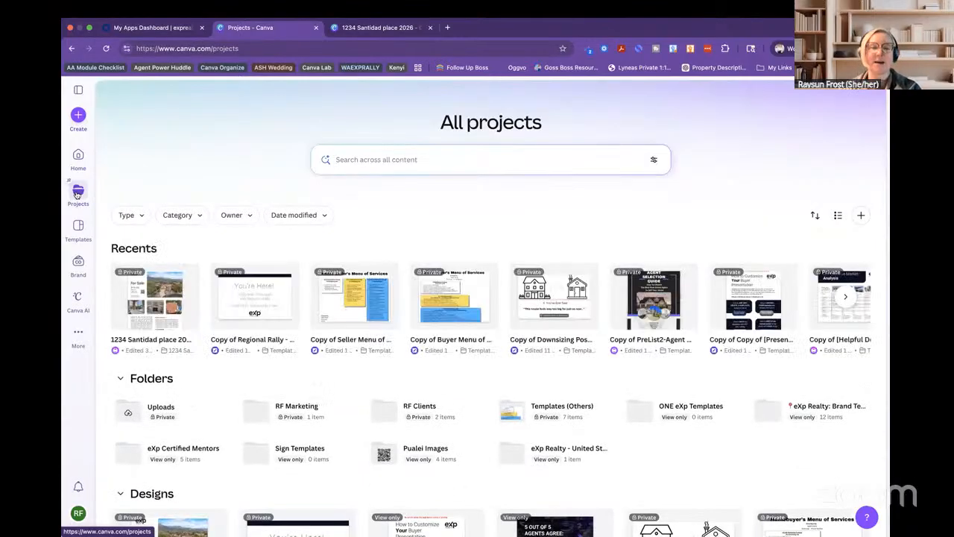
pyautogui.click(242, 217)
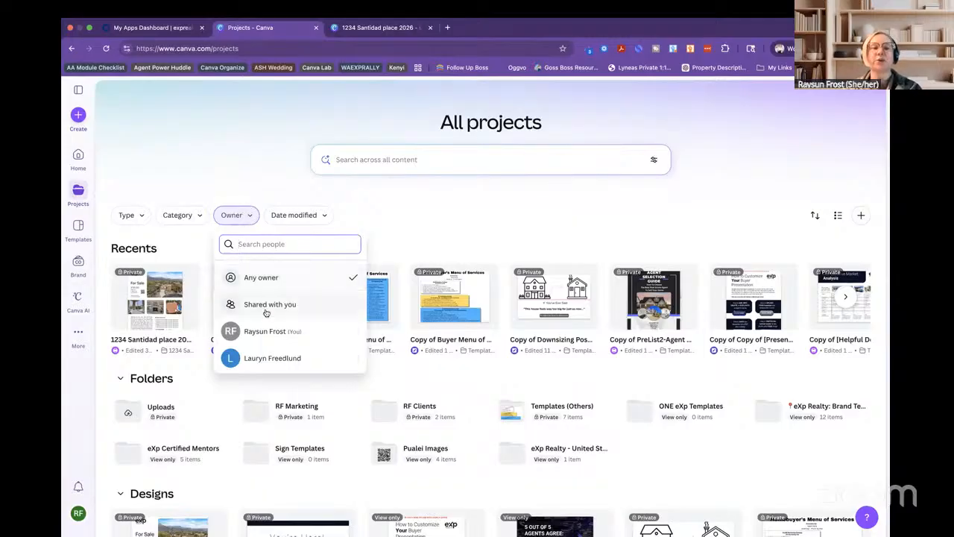
pyautogui.click(265, 333)
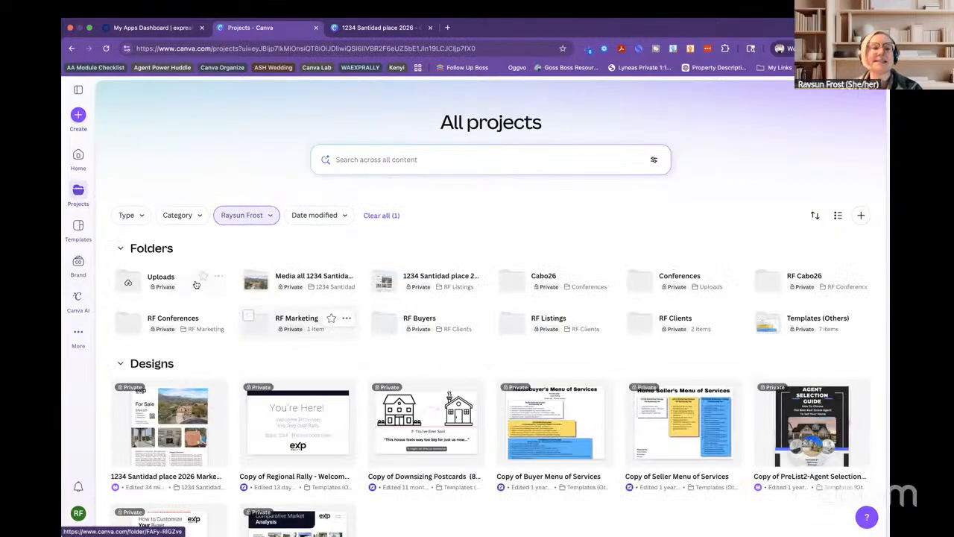
pyautogui.click(79, 91)
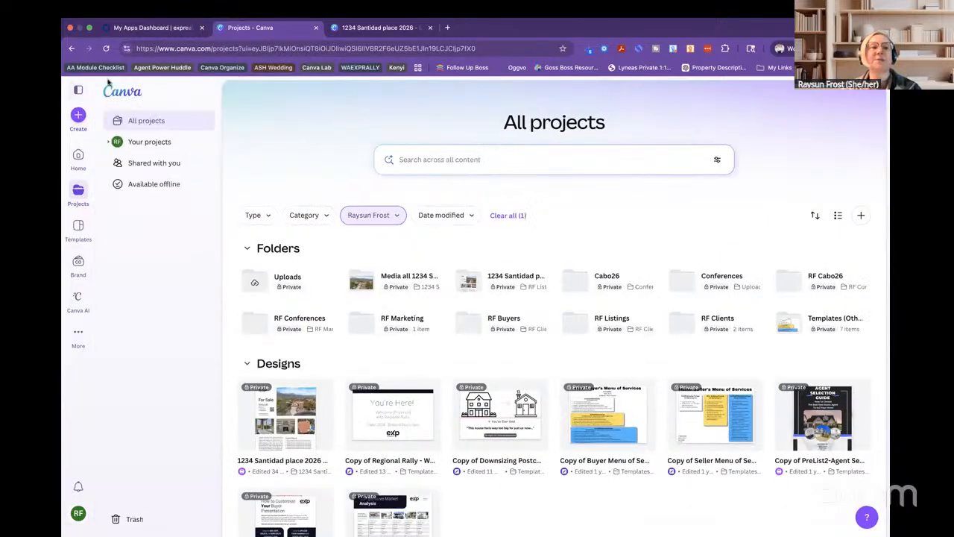
pyautogui.click(149, 143)
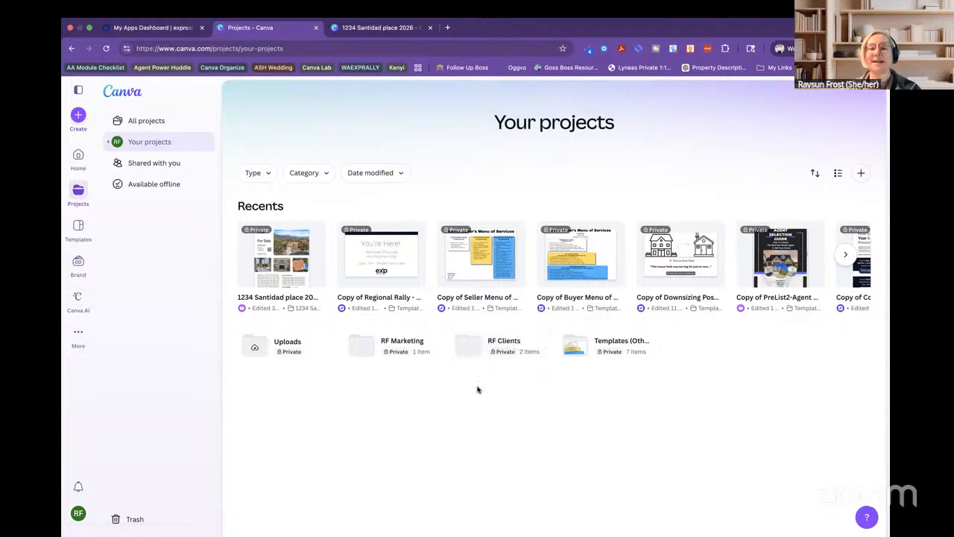
pyautogui.click(478, 351)
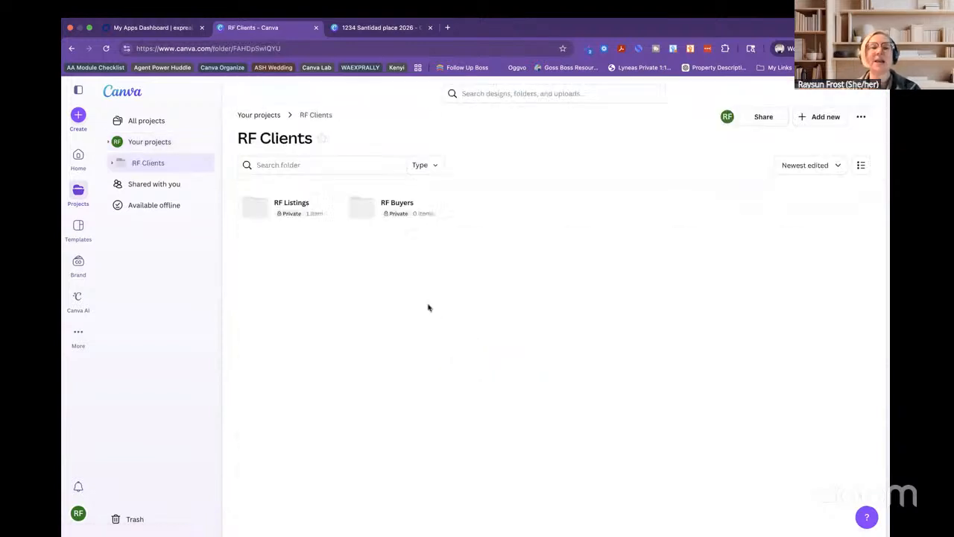
pyautogui.click(272, 205)
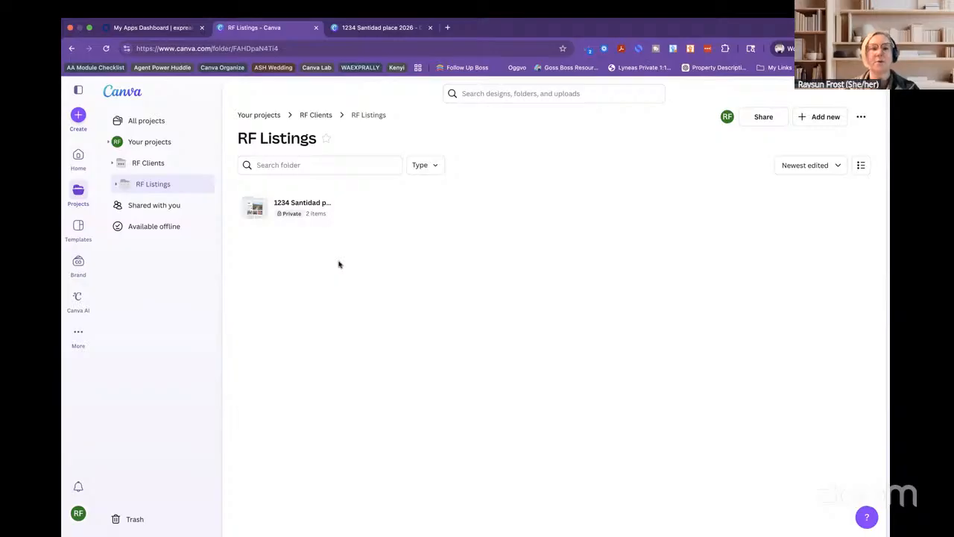
pyautogui.moveTo(326, 205)
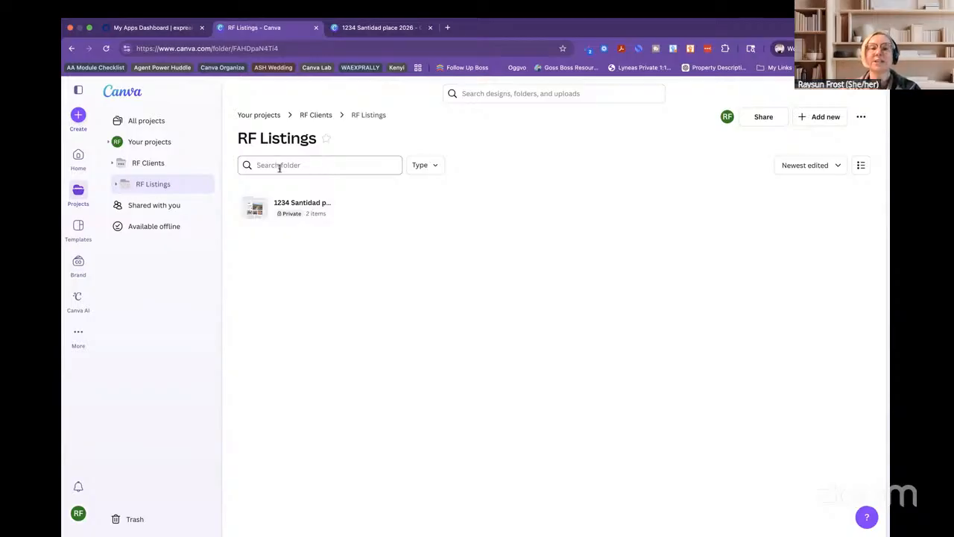
pyautogui.click(324, 202)
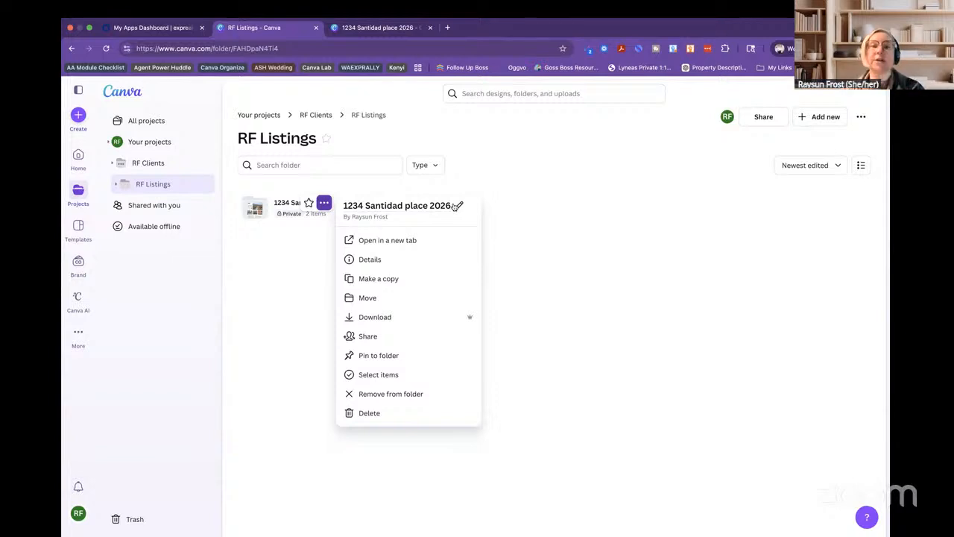
pyautogui.click(276, 301)
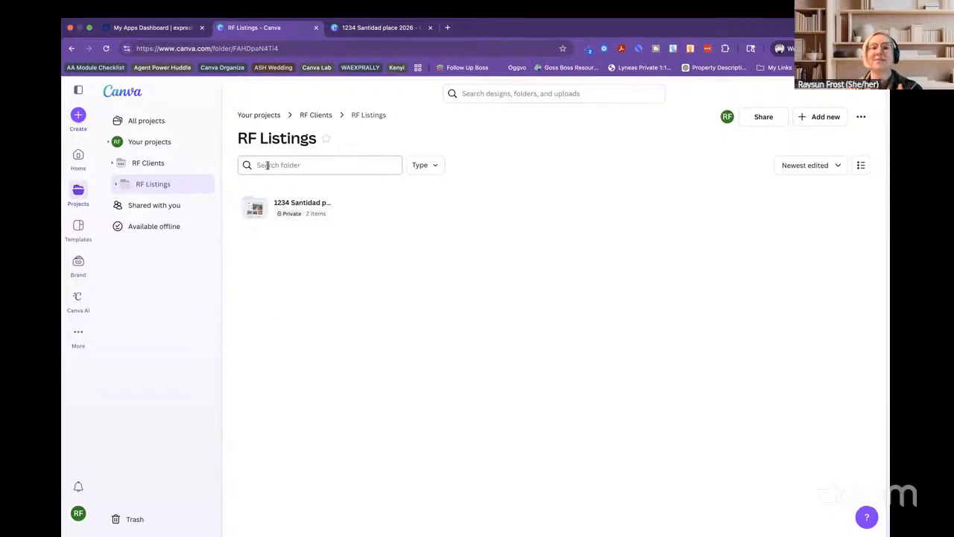
pyautogui.click(272, 213)
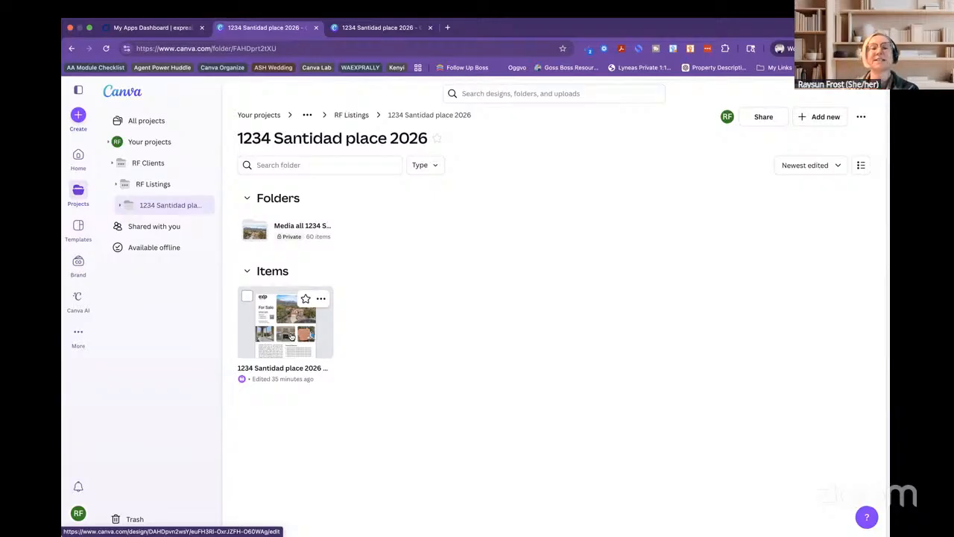
pyautogui.click(290, 336)
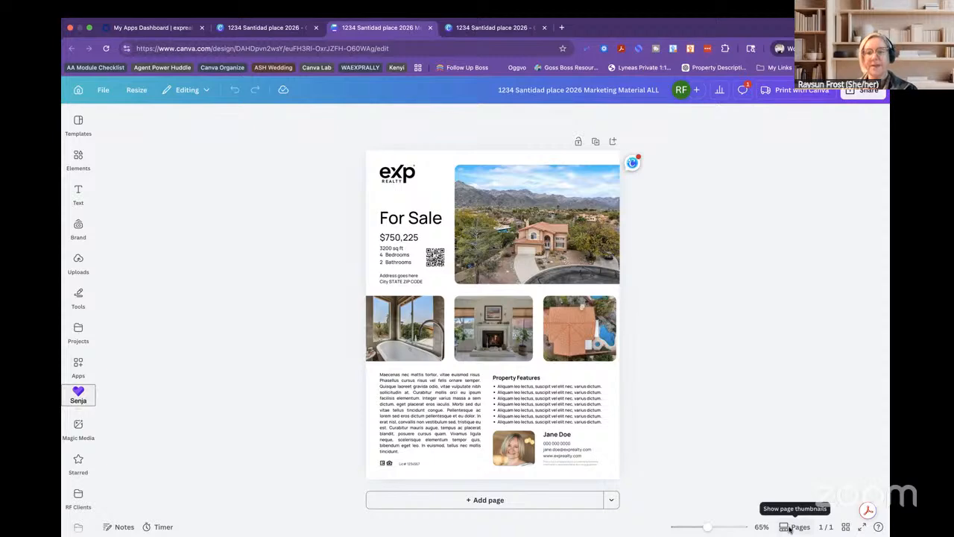
# Add a blank second page below the 'For Sale' flyer.
pyautogui.click(475, 500)
pyautogui.scroll(5, 676, 340)
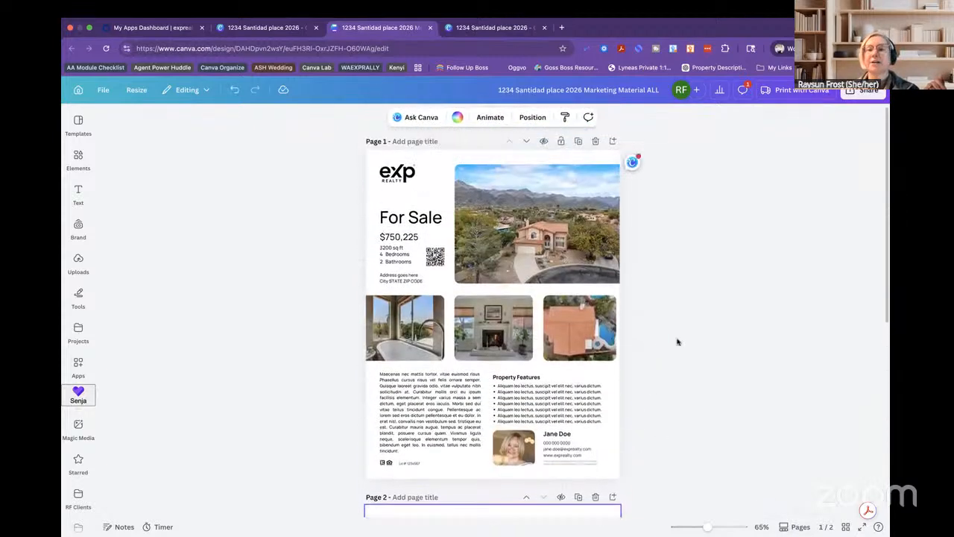
pyautogui.scroll(-10, 676, 341)
pyautogui.scroll(3, 677, 341)
pyautogui.scroll(5, 677, 340)
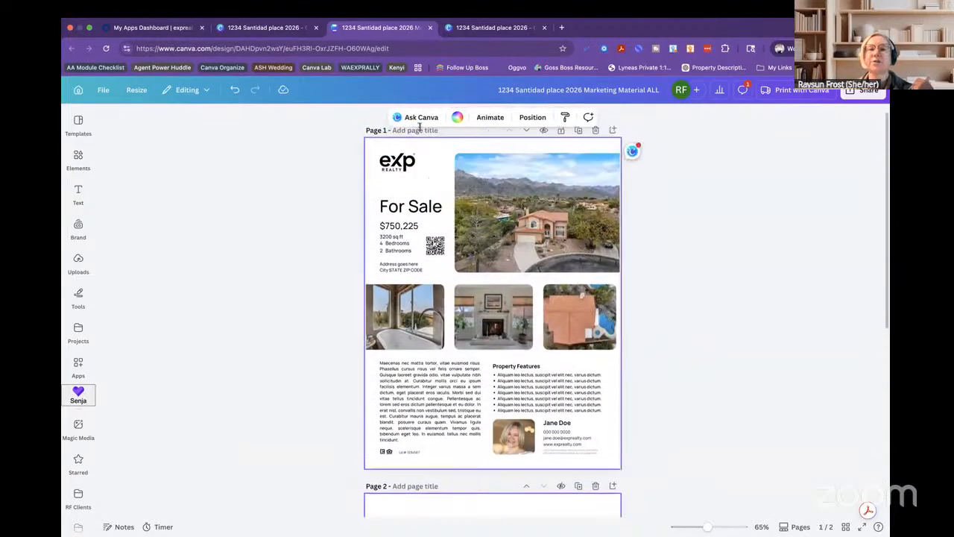
pyautogui.click(418, 129)
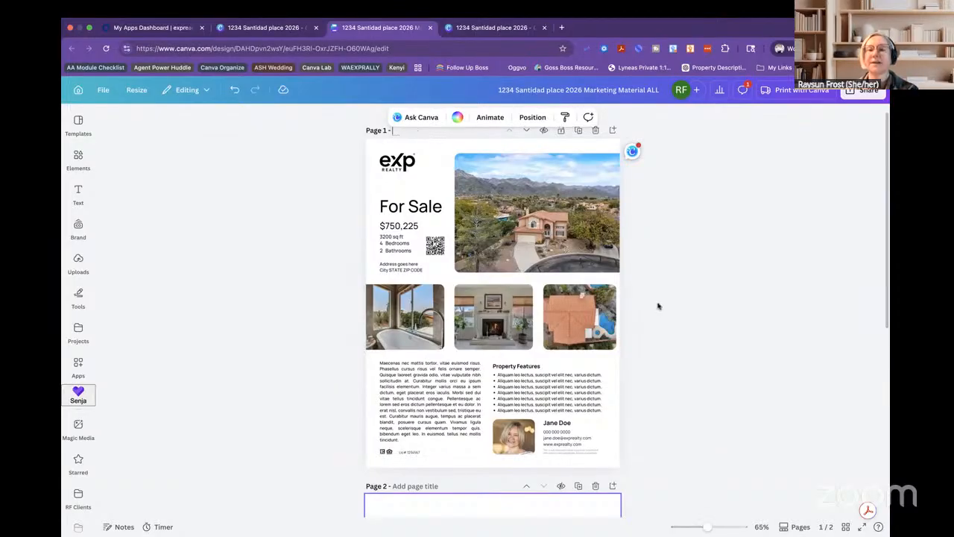
pyautogui.write('Fl')
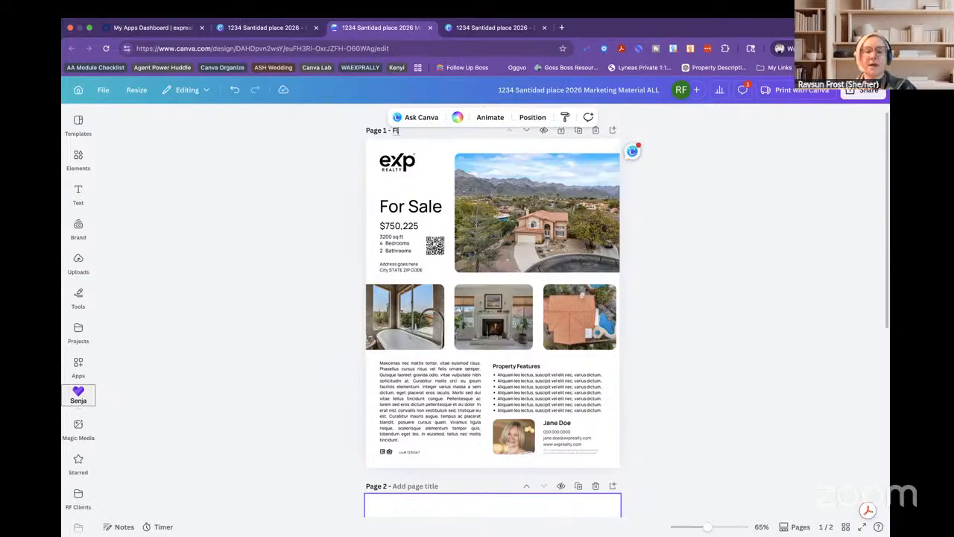
pyautogui.write('yer Fo')
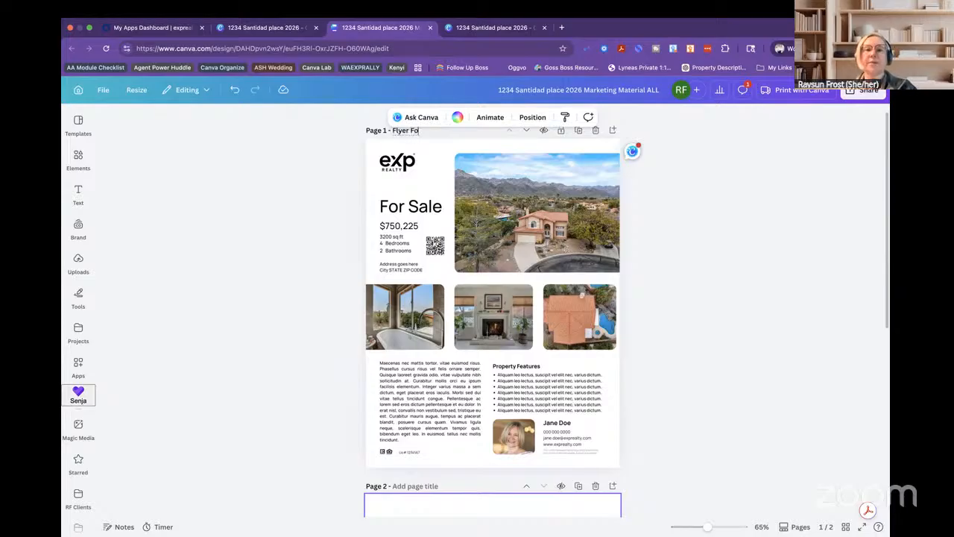
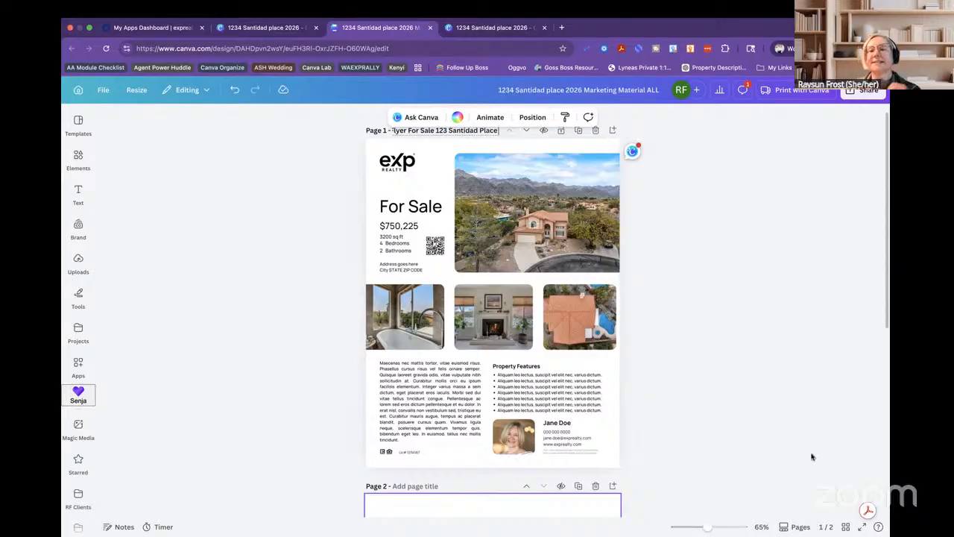
pyautogui.click(693, 396)
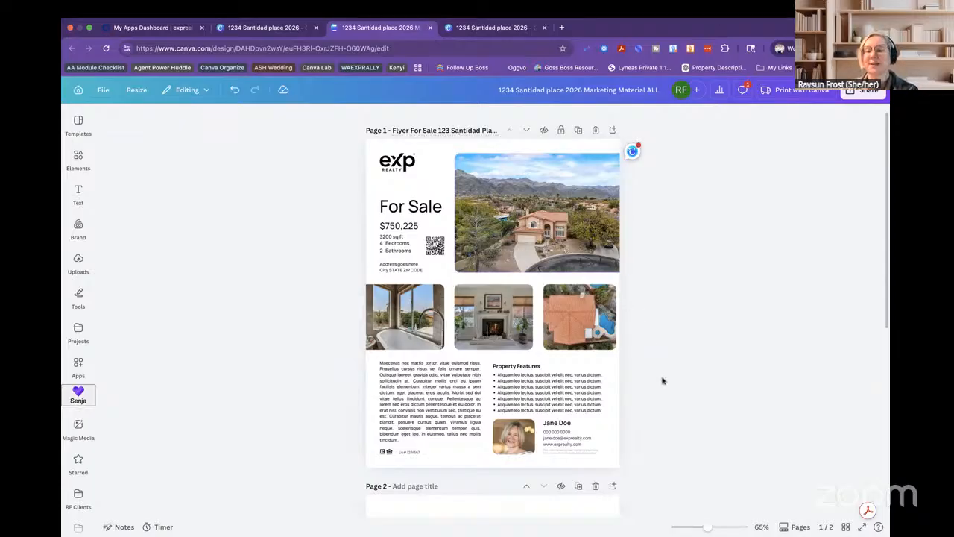
pyautogui.scroll(-5, 662, 380)
pyautogui.scroll(2, 662, 380)
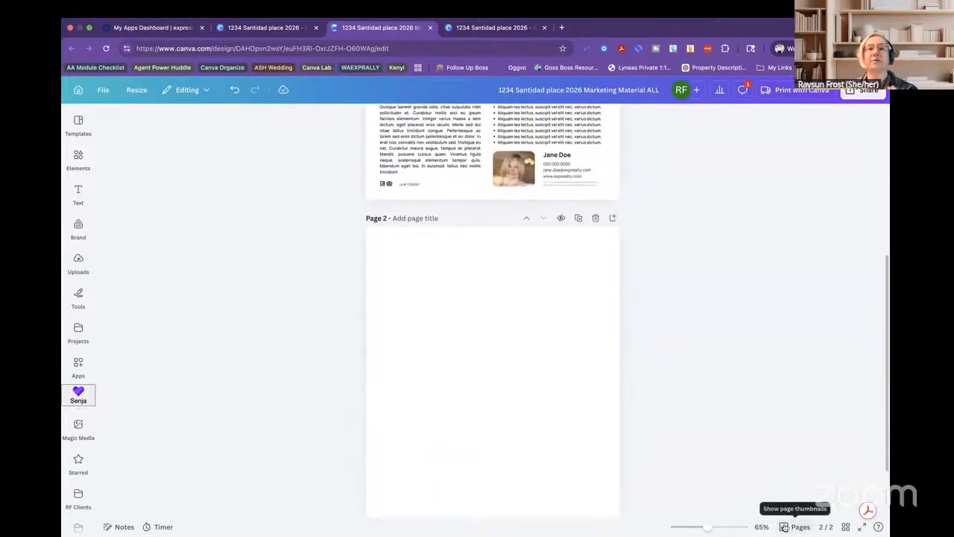
# Delete the blank page 2 and switch the design to grid view.
pyautogui.click(784, 527)
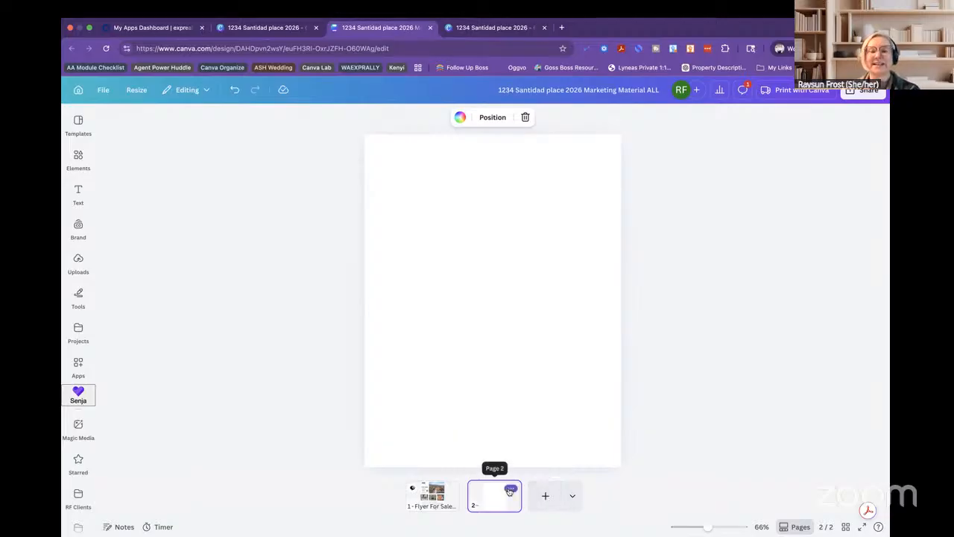
pyautogui.moveTo(513, 490)
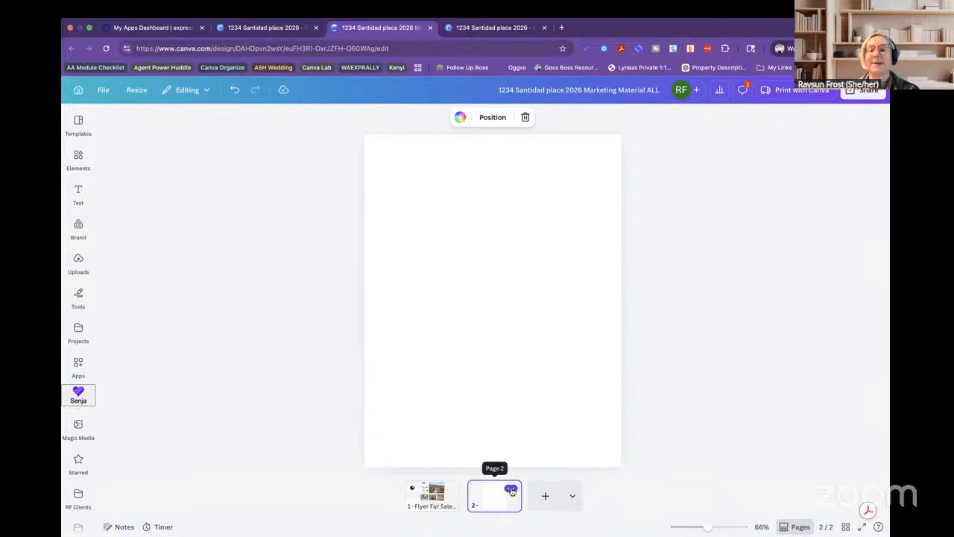
pyautogui.click(511, 490)
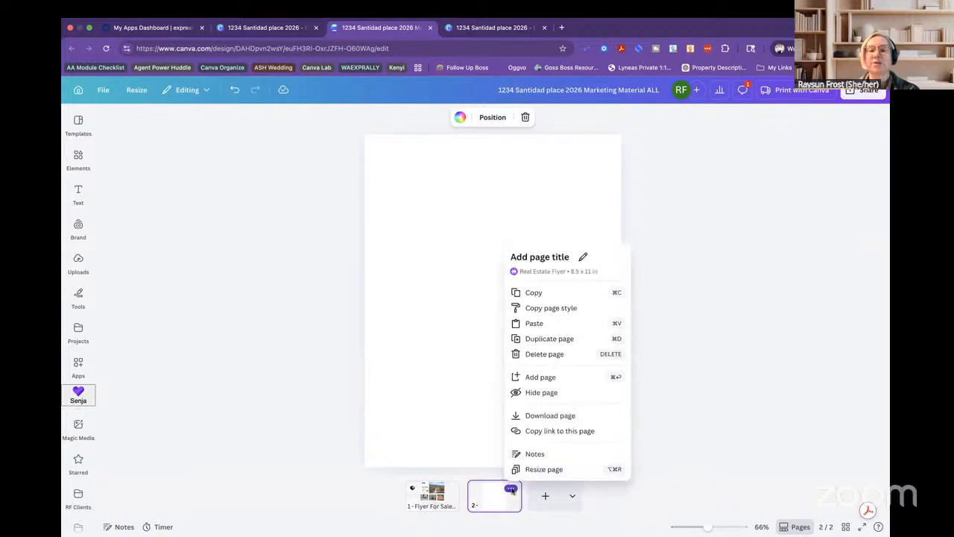
pyautogui.click(582, 257)
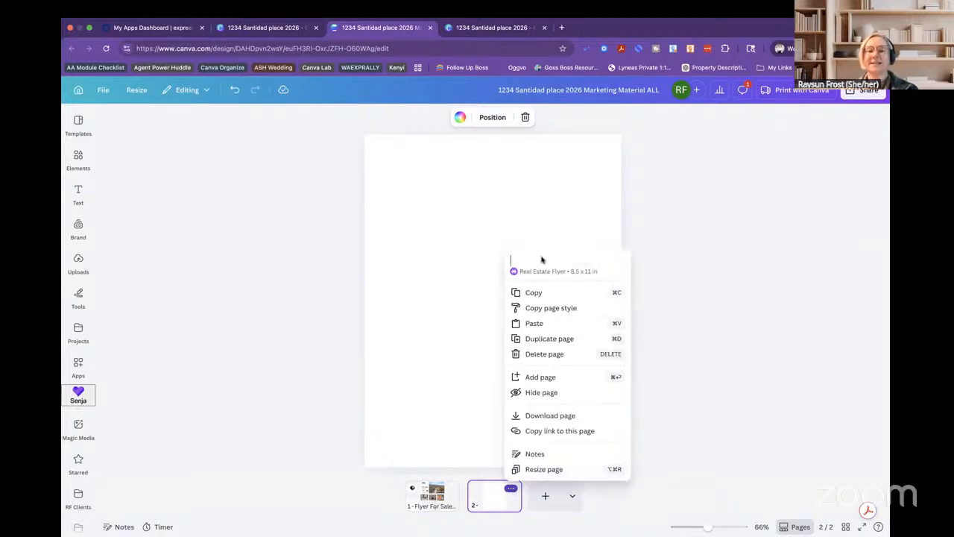
pyautogui.click(547, 355)
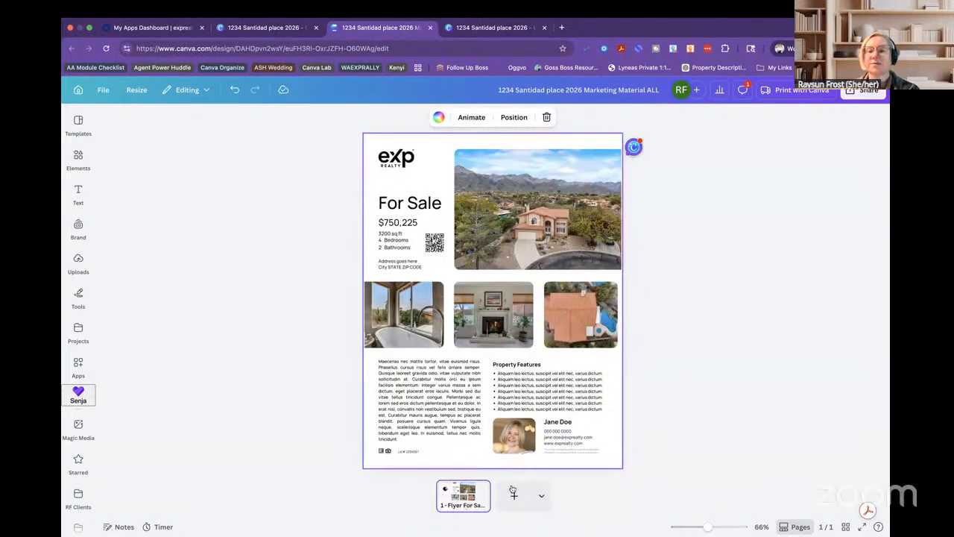
pyautogui.click(844, 526)
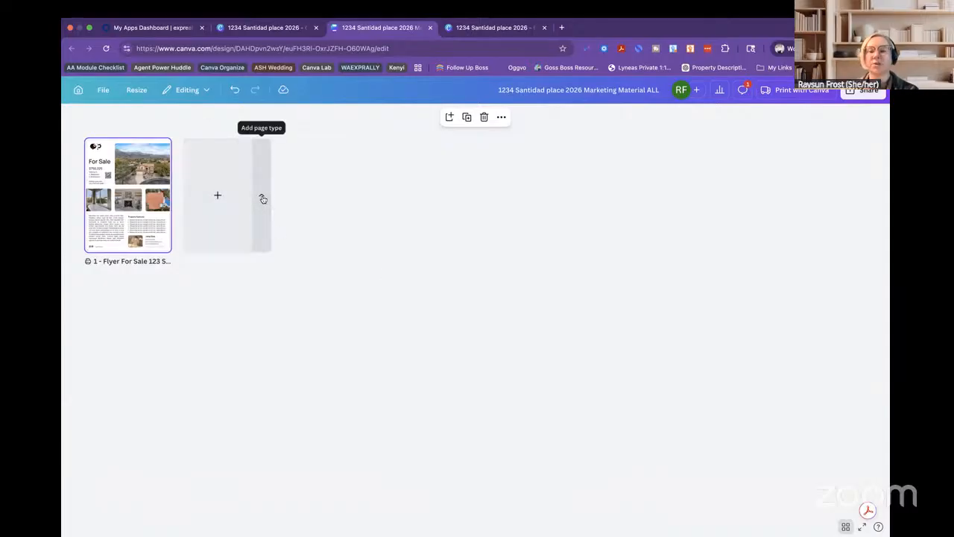
# Turn off Grid view to resume editing the 'Flyer For Sale' page.
pyautogui.click(846, 525)
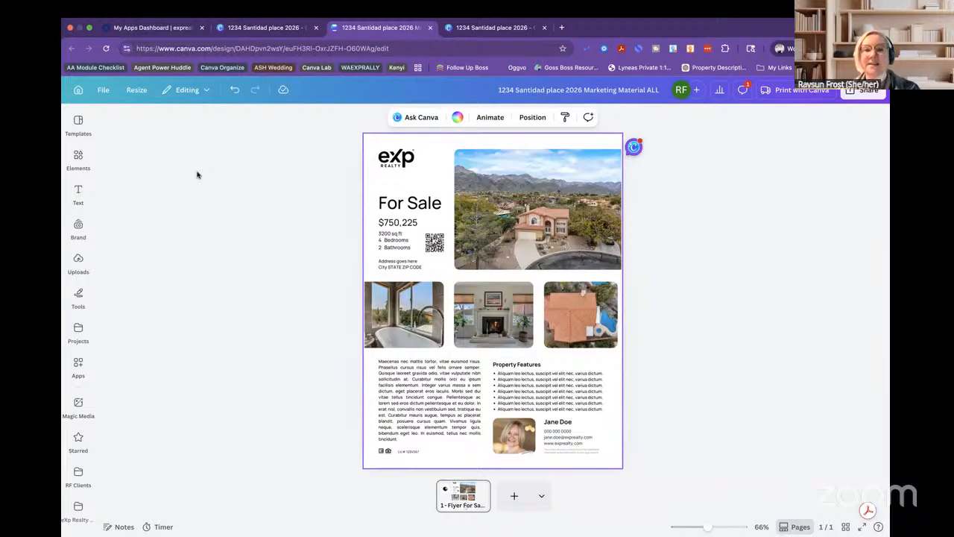
pyautogui.click(135, 91)
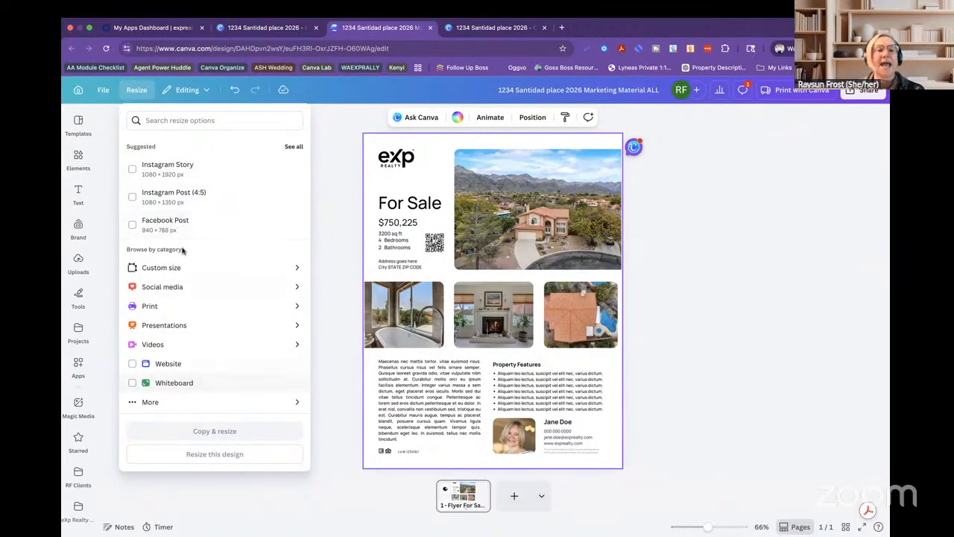
pyautogui.click(132, 225)
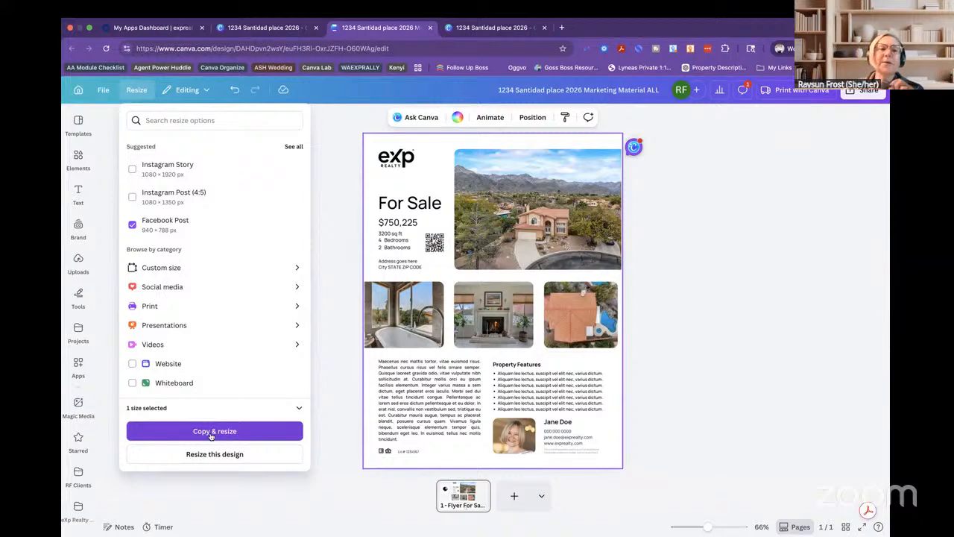
pyautogui.click(214, 495)
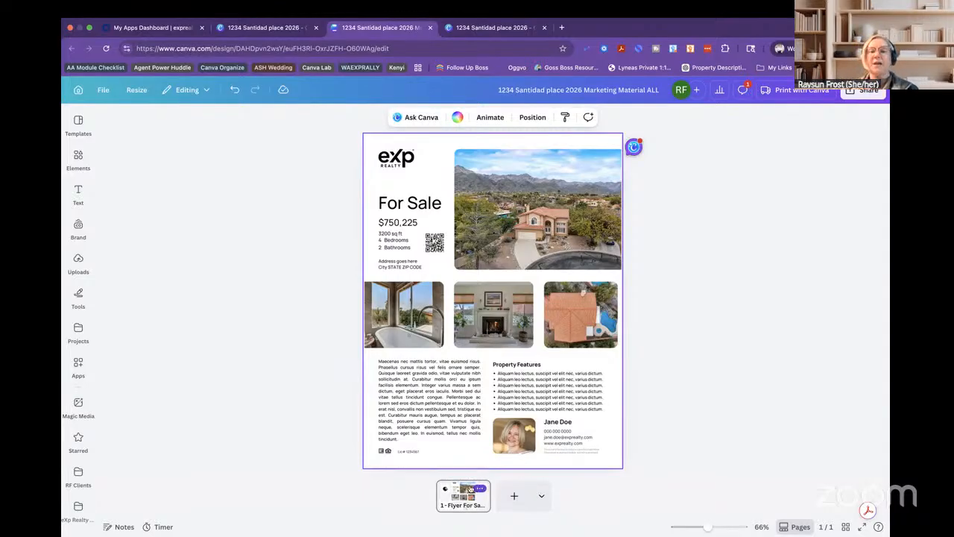
pyautogui.click(481, 489)
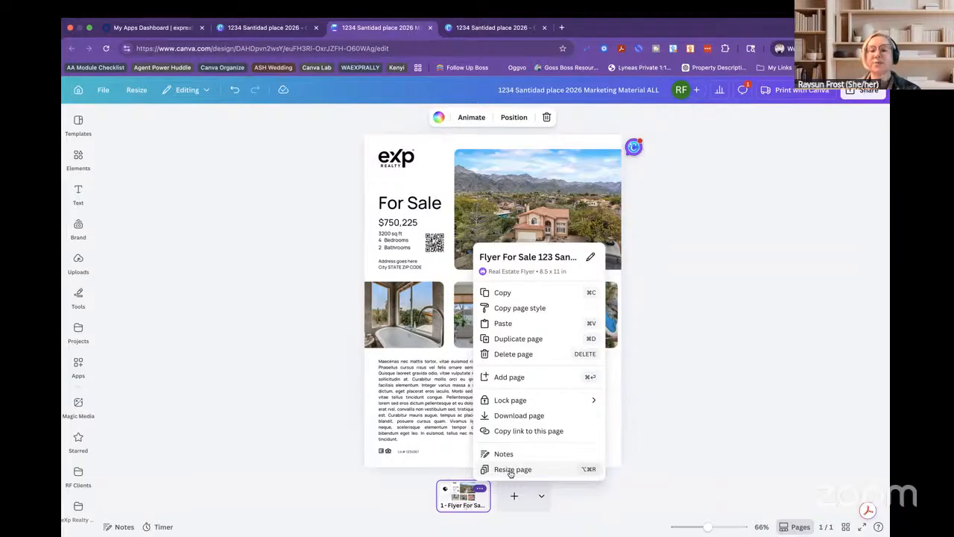
# Resize a copy of the flyer to Instagram Story, 1080 × 1920 px, as page 2.
pyautogui.click(510, 470)
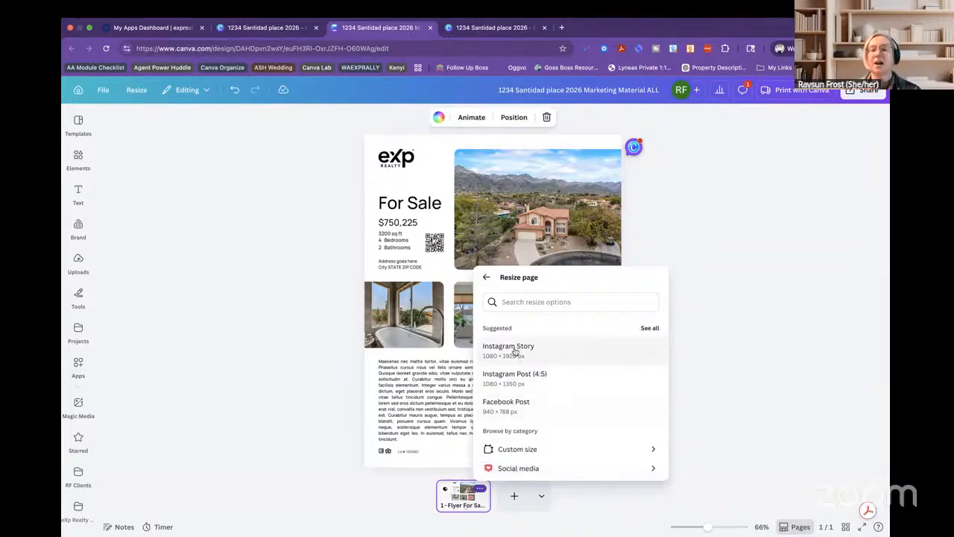
pyautogui.click(514, 350)
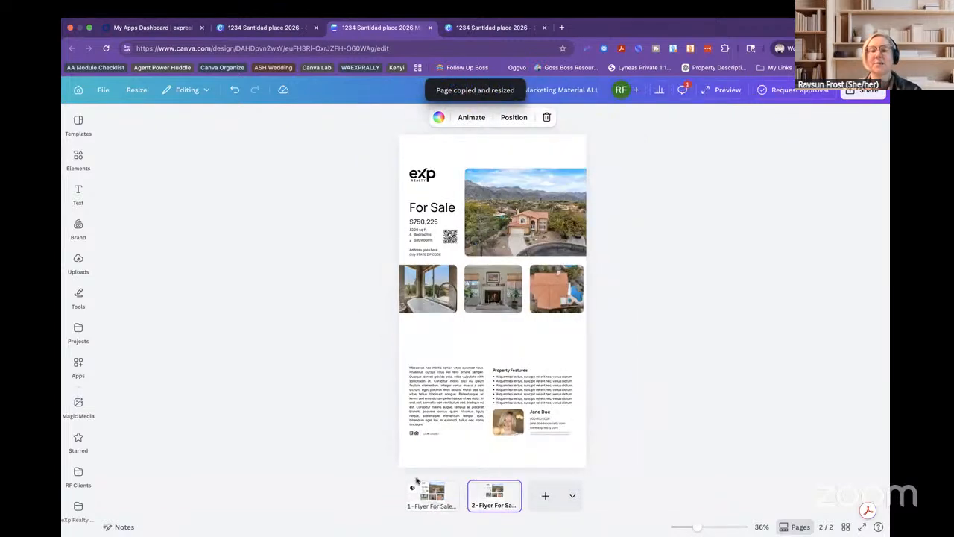
pyautogui.click(438, 496)
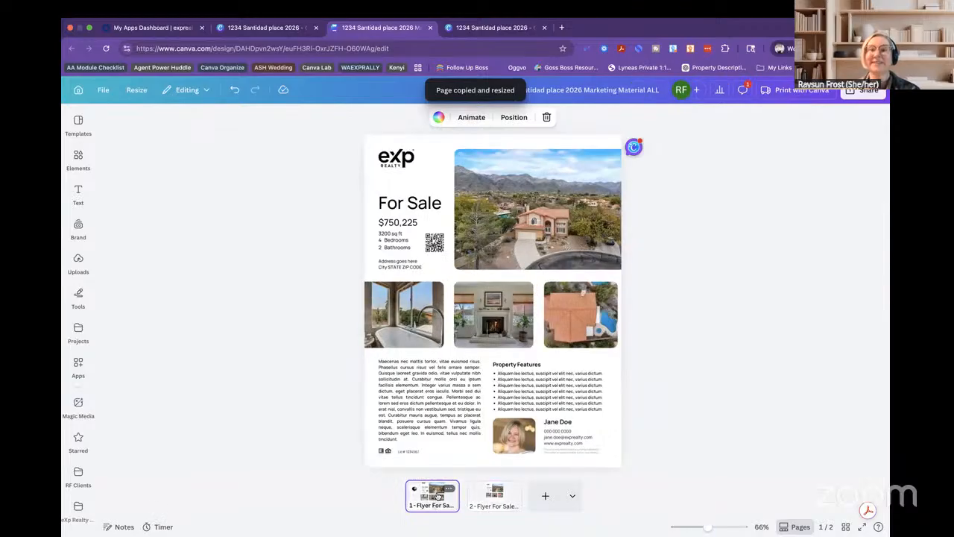
# Open the Story copy on page 2 and select its lorem-ipsum description paragraph.
pyautogui.click(492, 496)
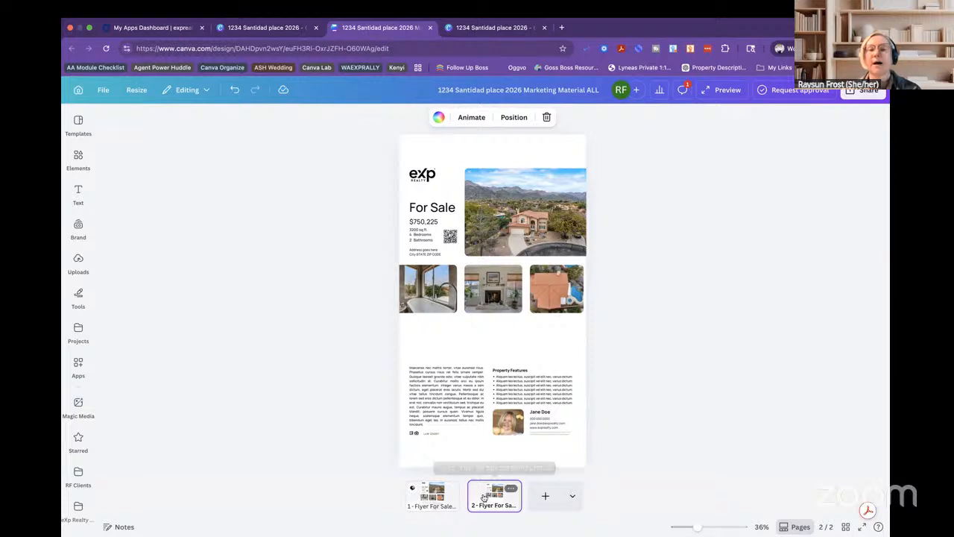
pyautogui.click(444, 395)
# Delete the description and move the Property Features heading and bullet list up.
pyautogui.press('Delete')
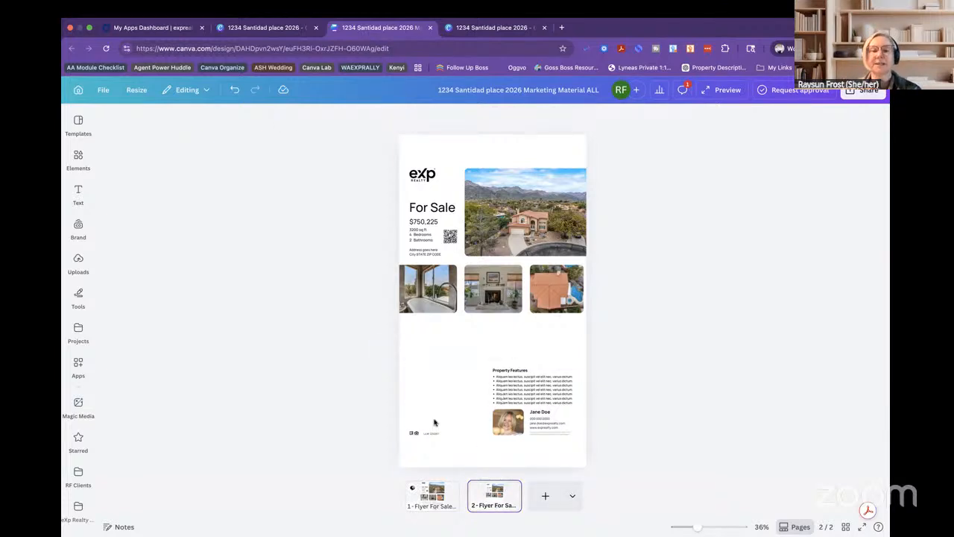
pyautogui.click(509, 369)
pyautogui.moveTo(509, 369); pyautogui.dragTo(435, 325)
pyautogui.moveTo(517, 387); pyautogui.dragTo(446, 349)
pyautogui.moveTo(512, 365); pyautogui.dragTo(574, 406)
pyautogui.moveTo(536, 354); pyautogui.dragTo(526, 355)
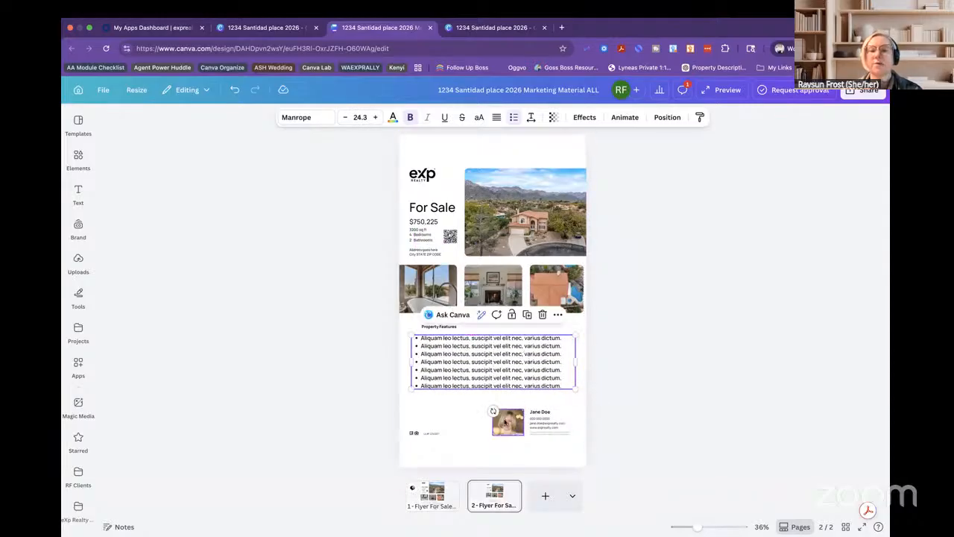
# Remove the agent photo and contact block, then group and centre the footer logo and text.
pyautogui.click(505, 423)
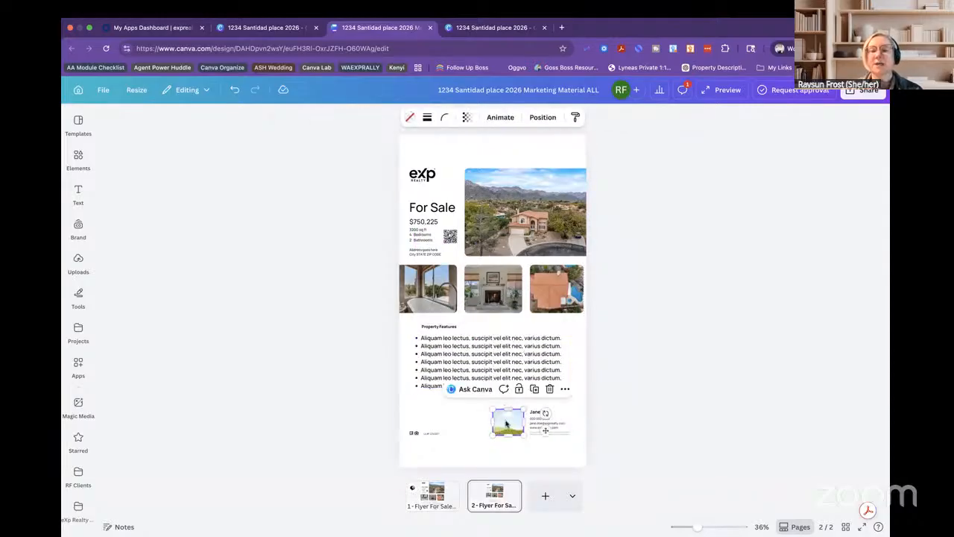
pyautogui.press('Delete')
pyautogui.moveTo(518, 402); pyautogui.dragTo(570, 453)
pyautogui.press('Delete')
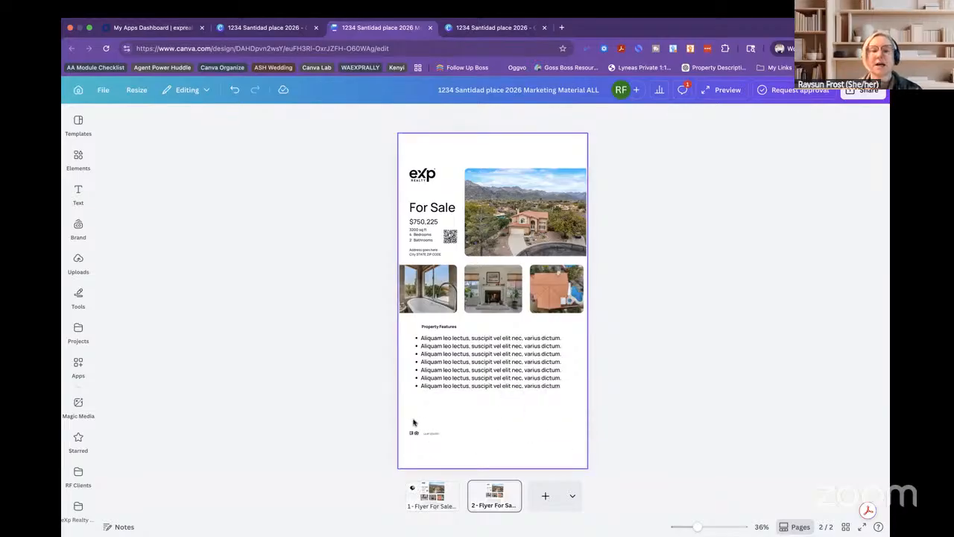
pyautogui.moveTo(410, 423); pyautogui.dragTo(453, 449)
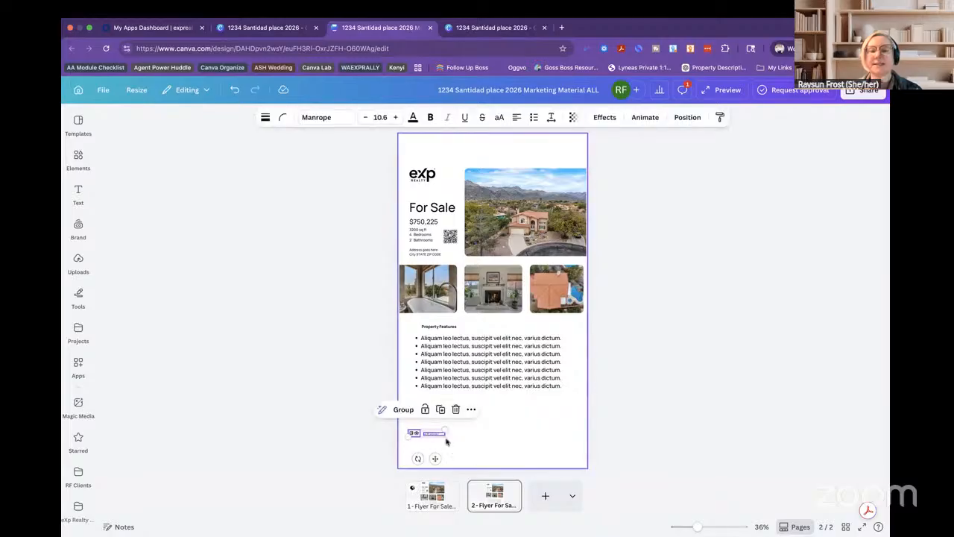
pyautogui.click(409, 411)
pyautogui.moveTo(429, 435); pyautogui.dragTo(494, 459)
pyautogui.click(457, 410)
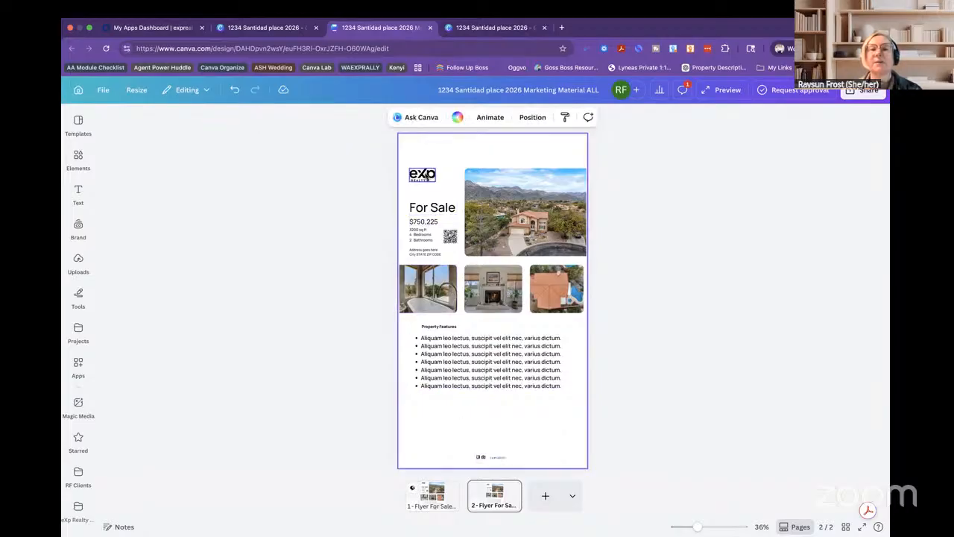
# Put the eXp logo bottom-right, enlarge the main photo with 'For Sale' over it.
pyautogui.moveTo(423, 175); pyautogui.dragTo(564, 453)
pyautogui.moveTo(432, 207); pyautogui.dragTo(448, 171)
pyautogui.click(555, 192)
pyautogui.moveTo(422, 222)
pyautogui.mouseDown()
pyautogui.moveTo(457, 325)
pyautogui.moveTo(468, 408)
pyautogui.moveTo(447, 283)
pyautogui.moveTo(425, 227)
pyautogui.mouseUp()
pyautogui.click(386, 266)
# Delete the two leftover small texts and enlarge For Sale into a headline across the top photo.
pyautogui.click(424, 239)
pyautogui.press('Delete')
pyautogui.click(426, 251)
pyautogui.press('Delete')
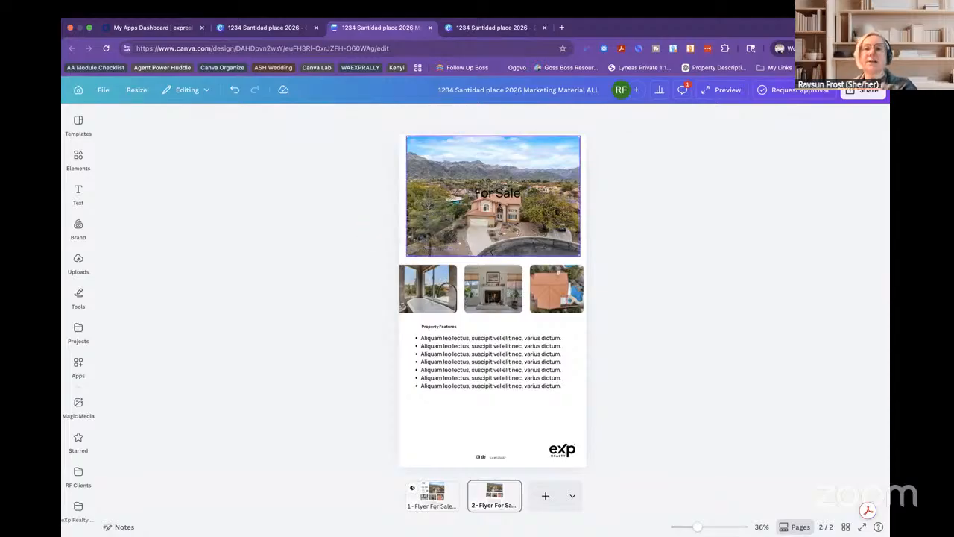
pyautogui.moveTo(497, 194); pyautogui.dragTo(488, 157)
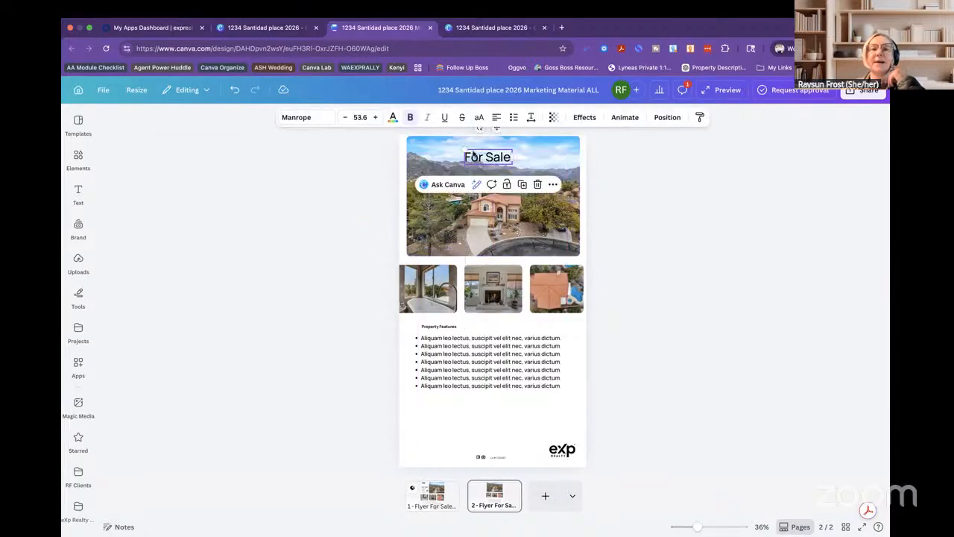
pyautogui.moveTo(462, 147); pyautogui.dragTo(421, 138)
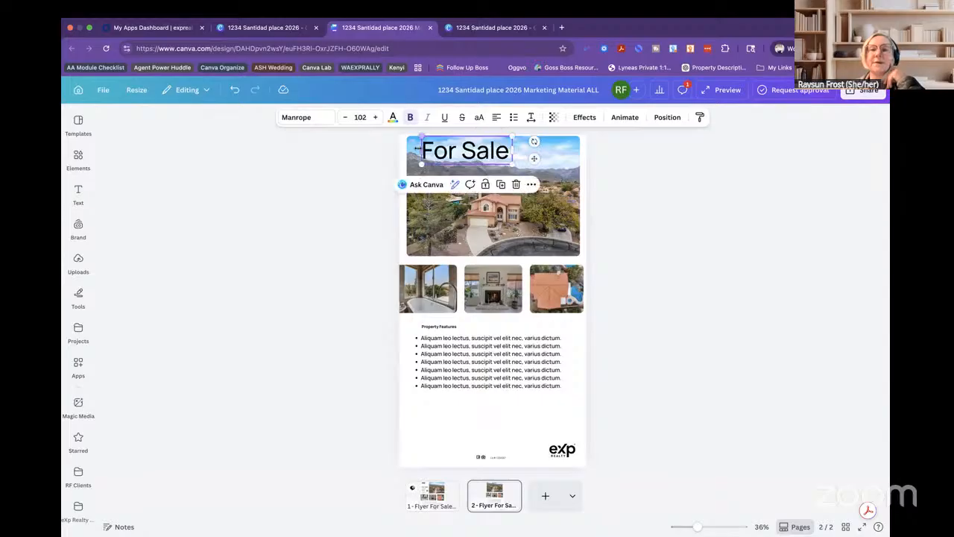
pyautogui.moveTo(512, 164); pyautogui.dragTo(493, 159)
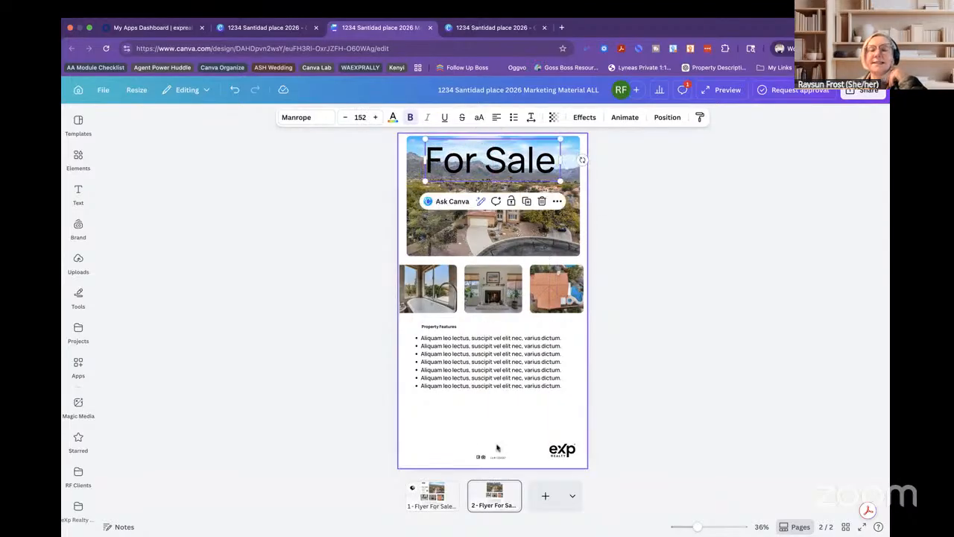
# Move the Property Features list lower and overlap the enlarged bathtub, fireplace and roof photos above it.
pyautogui.moveTo(478, 365); pyautogui.dragTo(474, 410)
pyautogui.moveTo(438, 326); pyautogui.dragTo(438, 370)
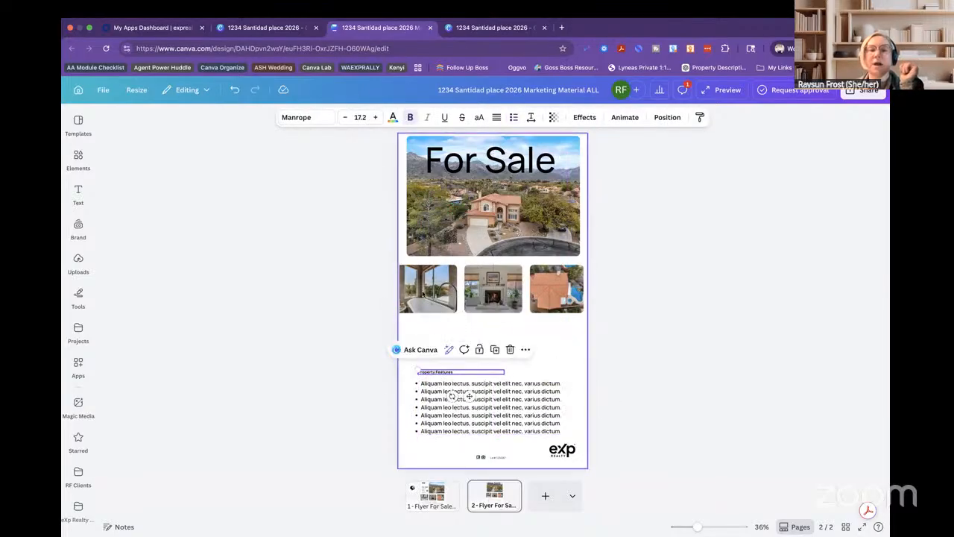
pyautogui.moveTo(428, 285); pyautogui.dragTo(477, 364)
pyautogui.click(489, 308)
pyautogui.click(435, 339)
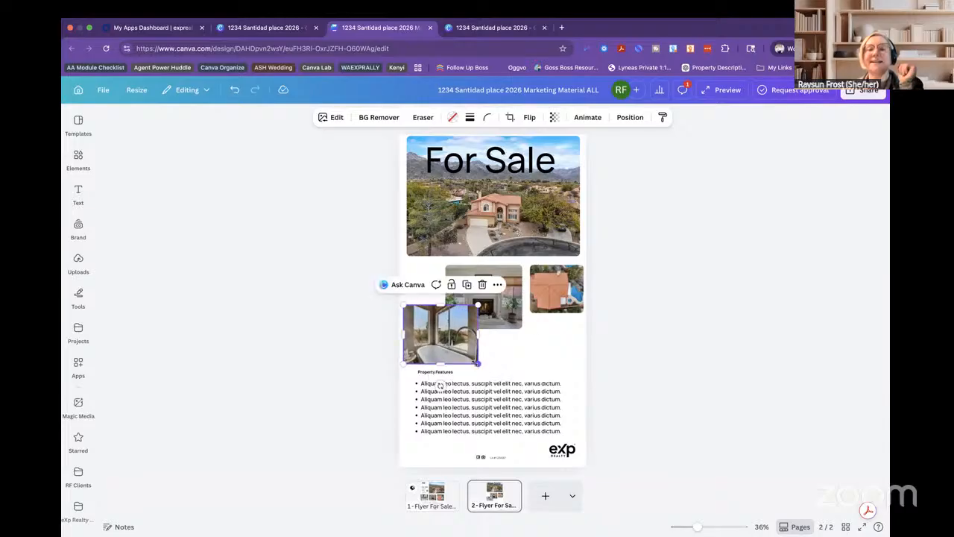
pyautogui.moveTo(550, 307); pyautogui.dragTo(538, 360)
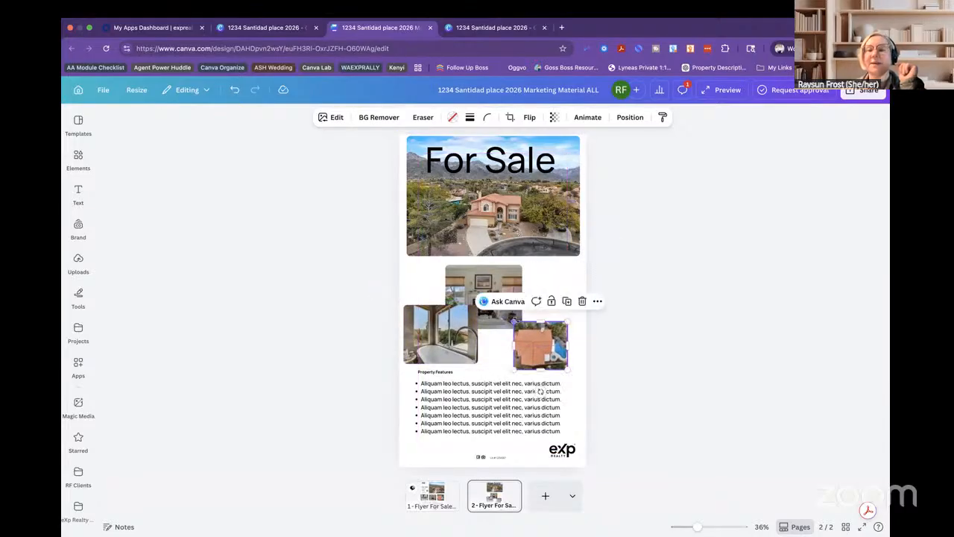
pyautogui.moveTo(514, 316); pyautogui.dragTo(507, 260)
pyautogui.click(509, 288)
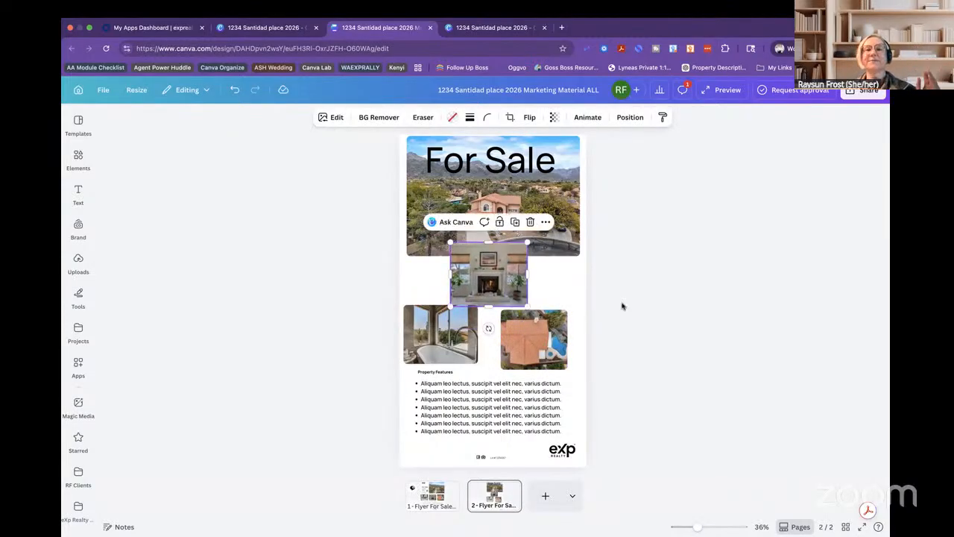
pyautogui.click(622, 305)
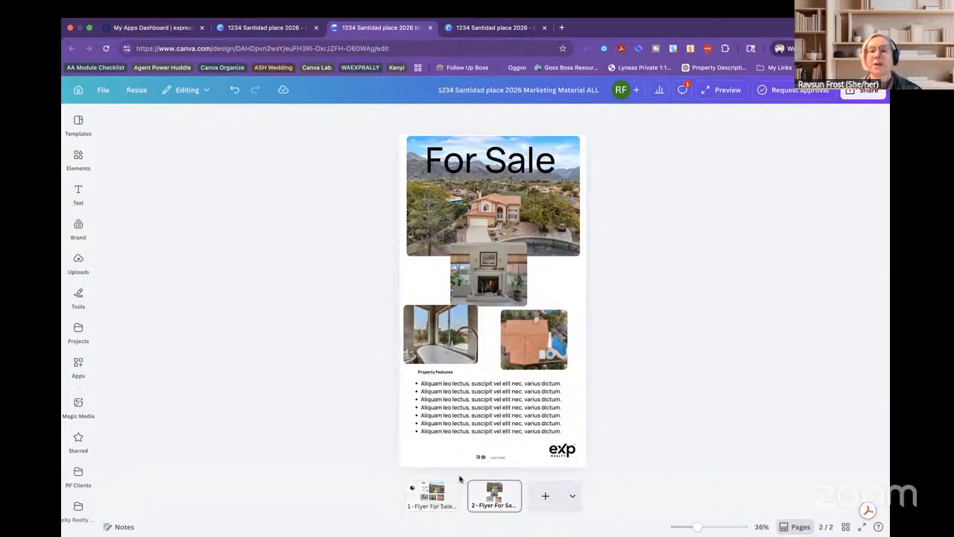
# Open the options menu for the page 2 thumbnail.
pyautogui.click(510, 489)
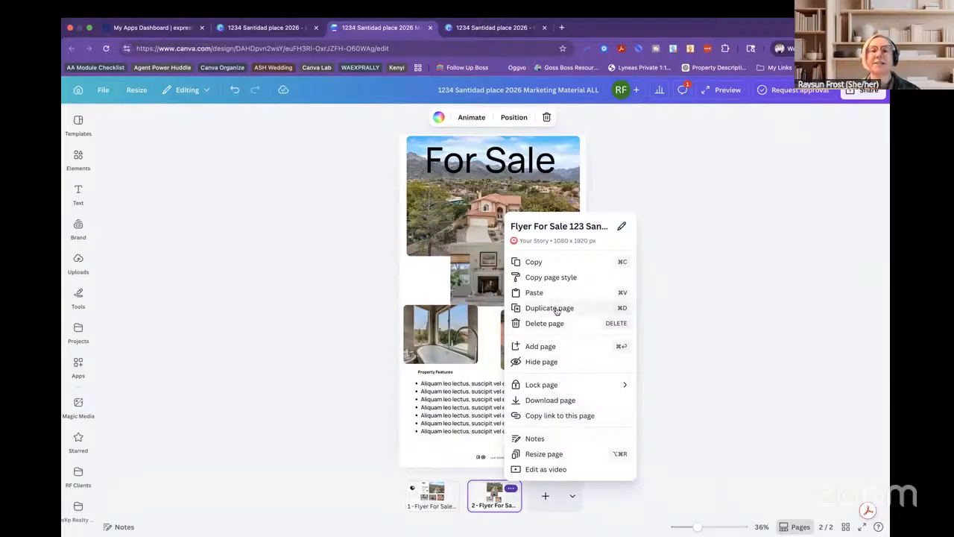
pyautogui.click(556, 311)
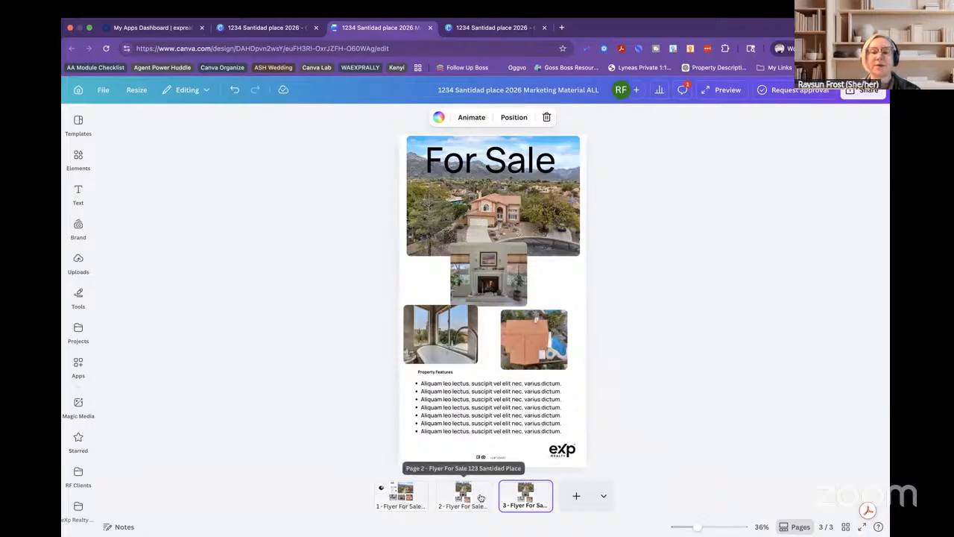
pyautogui.click(481, 488)
pyautogui.click(482, 488)
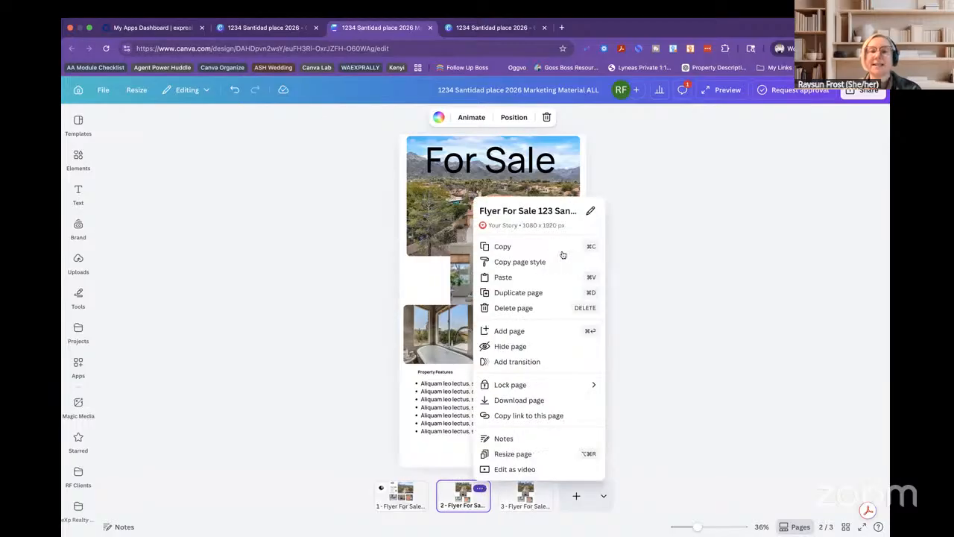
pyautogui.click(532, 214)
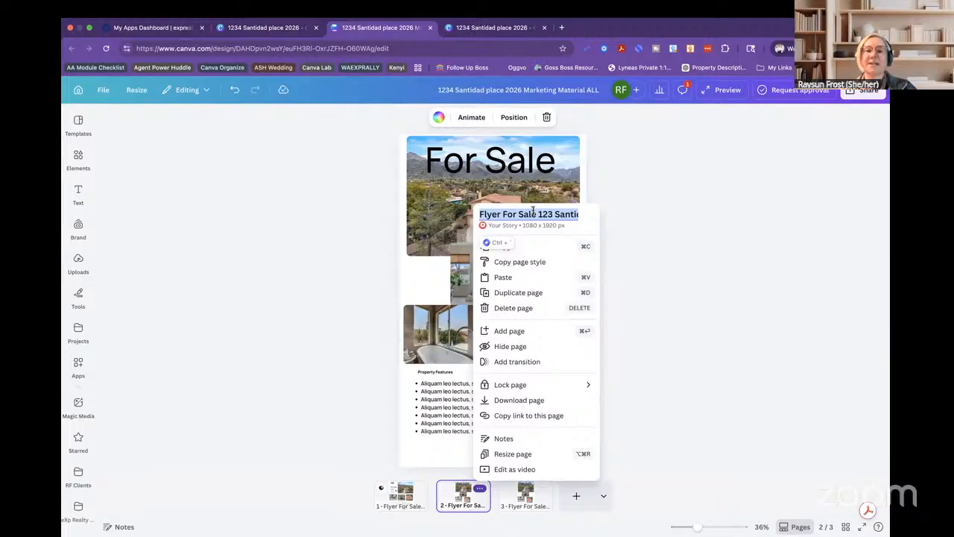
pyautogui.write('IG')
pyautogui.write(' Post FOR SALE')
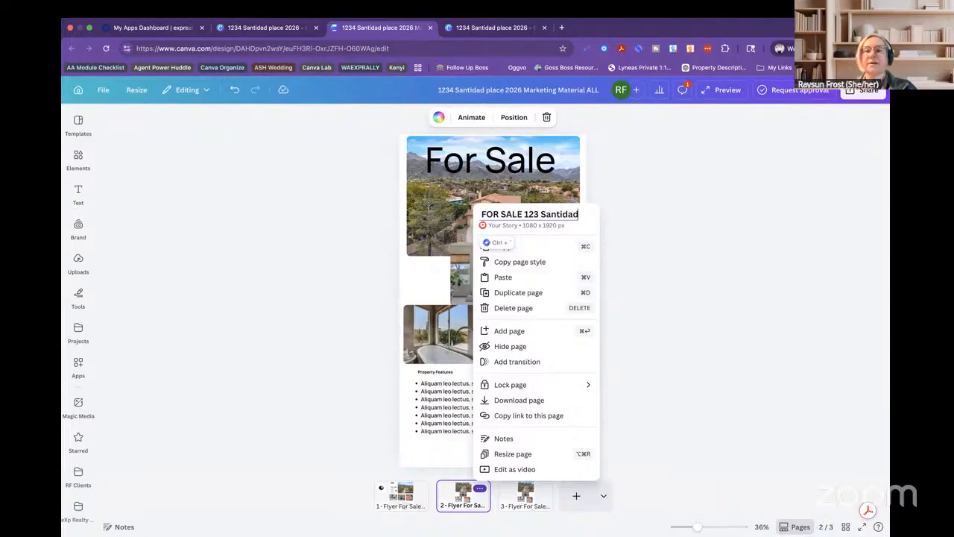
pyautogui.press('Return')
pyautogui.click(658, 269)
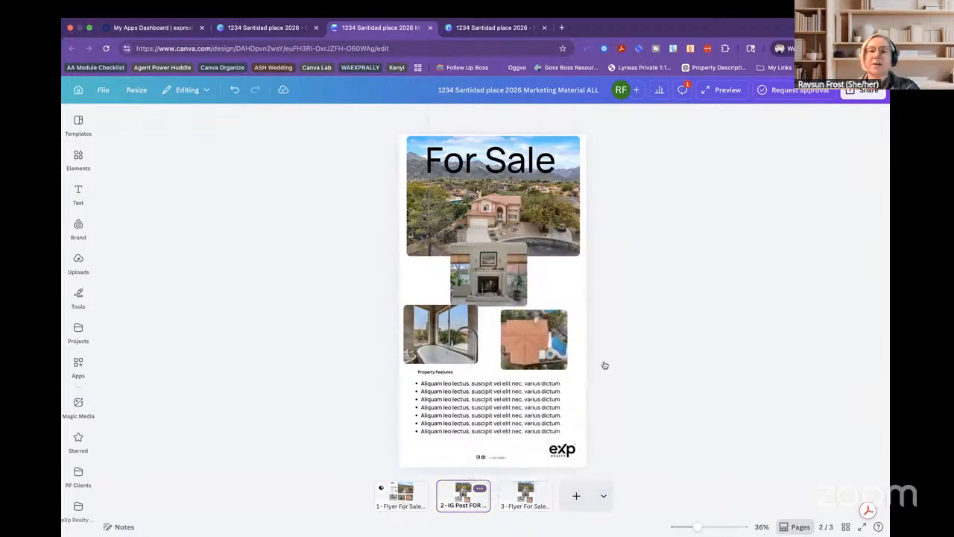
# Change page 3's title from 'Flyer For Sale' to 'IG OPEN HOUSE'.
pyautogui.click(527, 498)
pyautogui.click(542, 488)
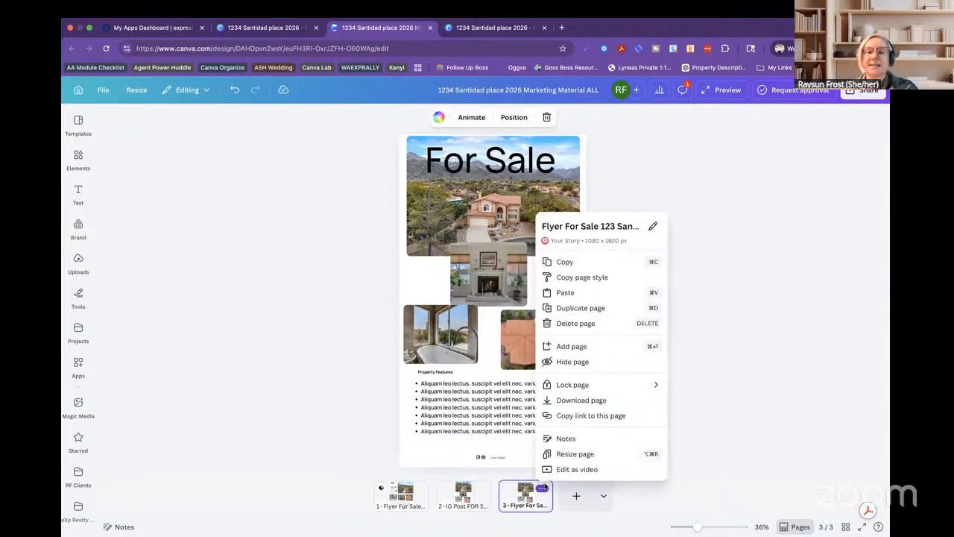
pyautogui.click(553, 225)
pyautogui.click(552, 229)
pyautogui.doubleClick(553, 229)
pyautogui.press('BackSpace')
pyautogui.write('IG')
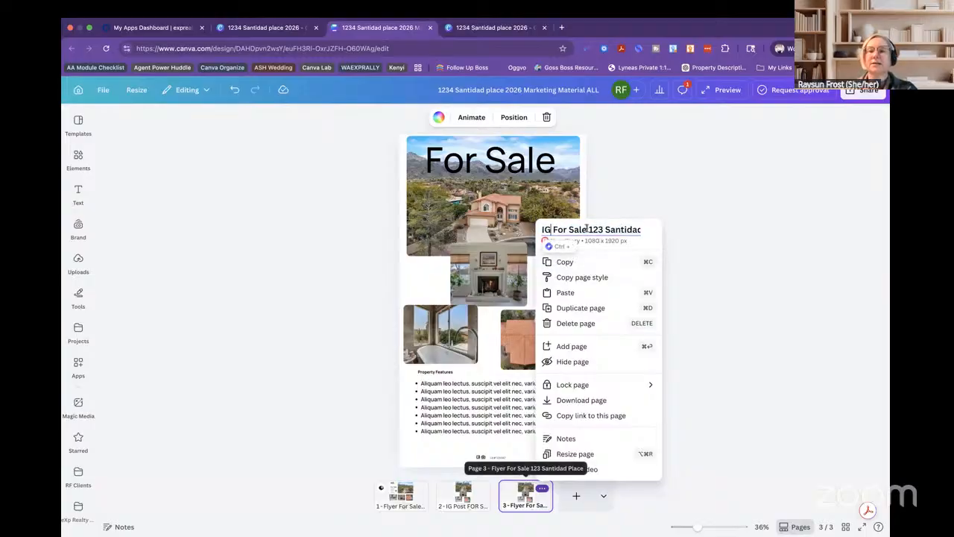
pyautogui.moveTo(589, 230); pyautogui.dragTo(552, 229)
pyautogui.write('OPEN H')
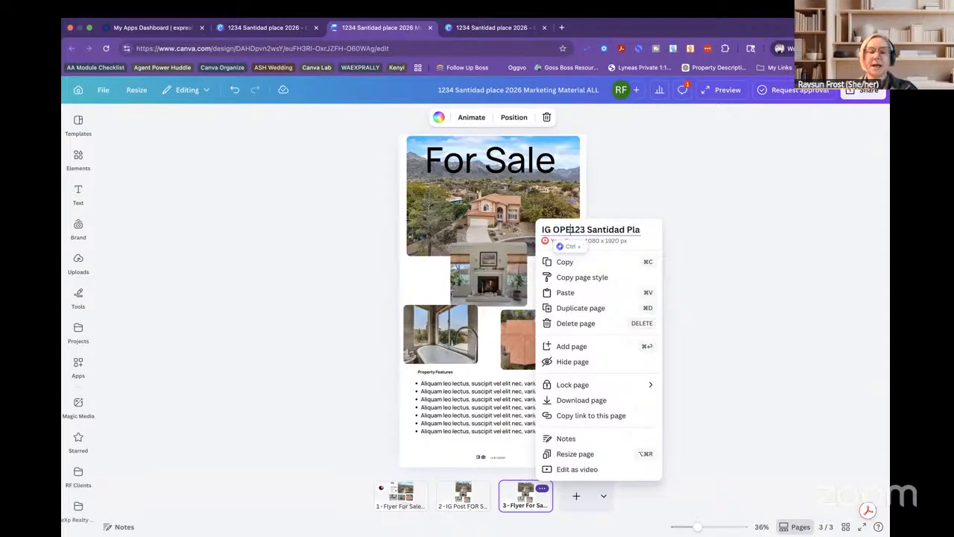
pyautogui.write('OUSE')
pyautogui.press('Return')
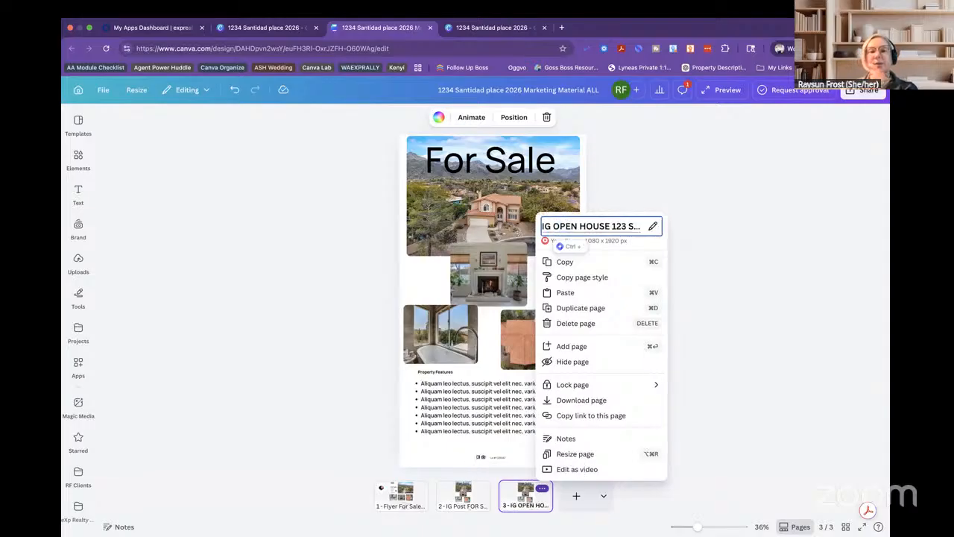
pyautogui.click(671, 335)
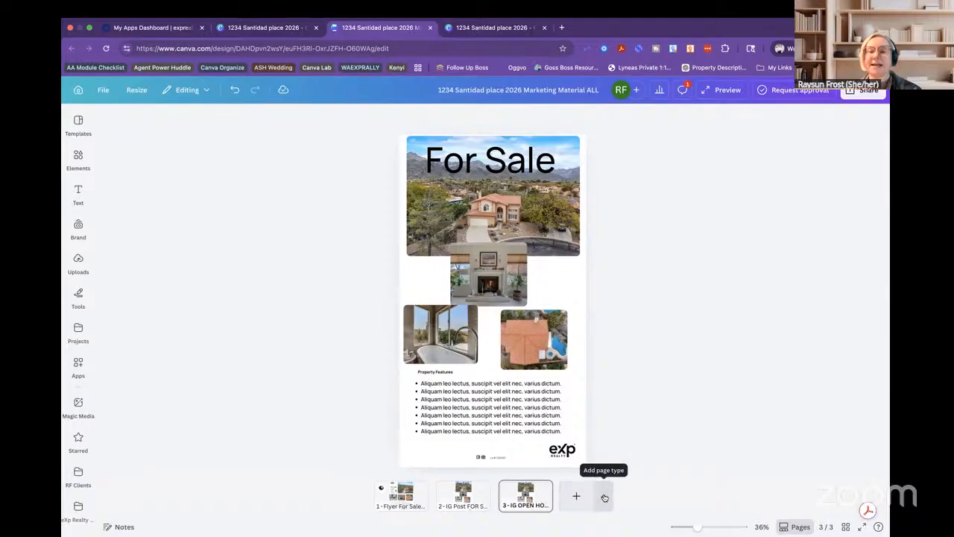
# Add a blank vertical Mobile Video page from the Video page types as page 4.
pyautogui.click(607, 497)
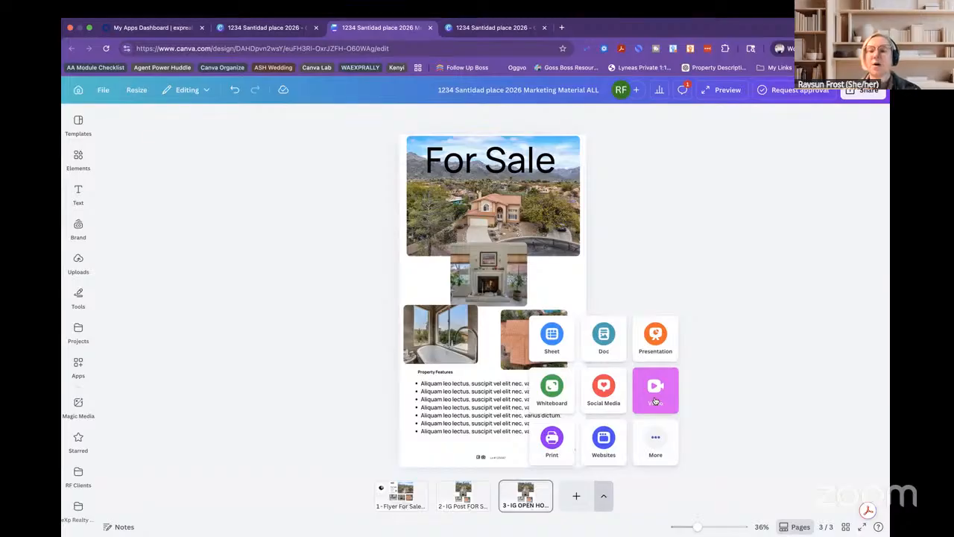
pyautogui.click(655, 401)
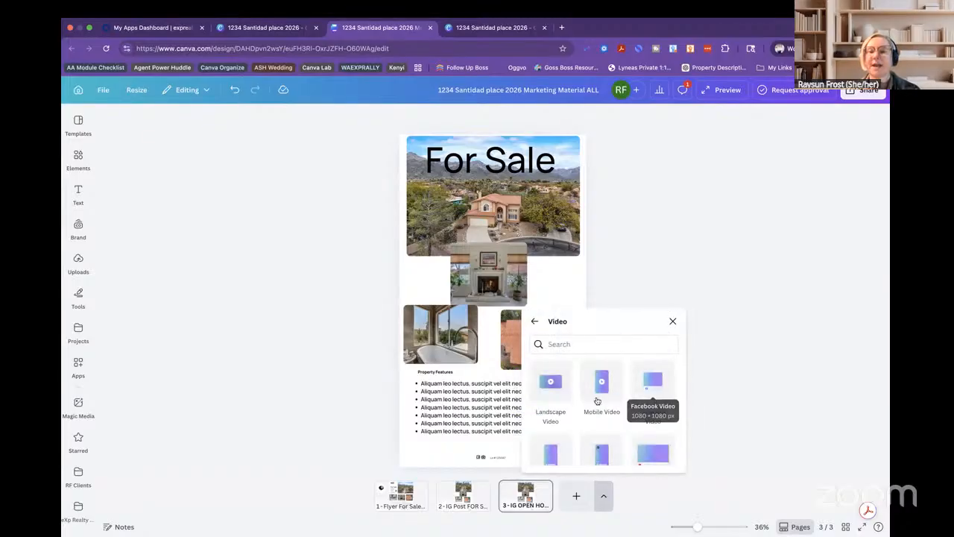
pyautogui.click(611, 391)
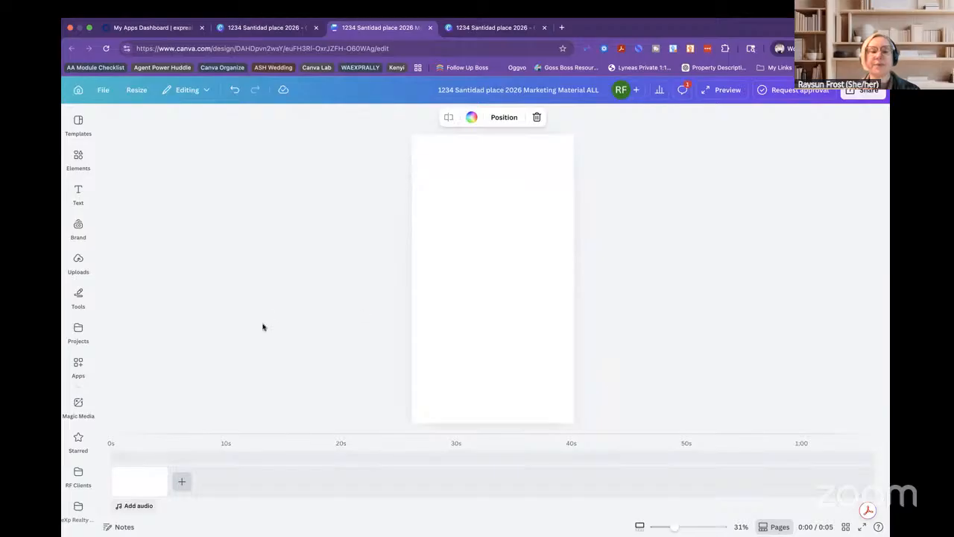
pyautogui.click(81, 124)
pyautogui.click(78, 193)
pyautogui.click(78, 228)
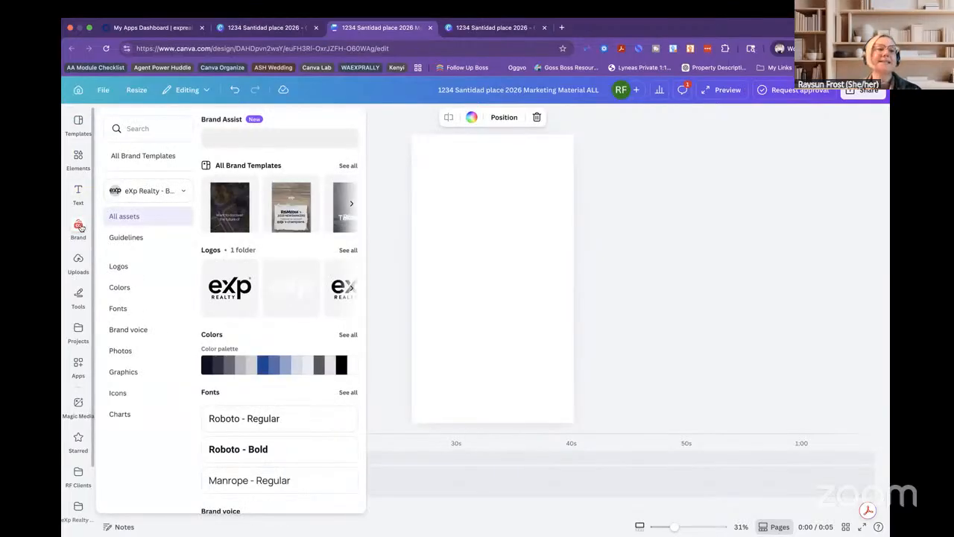
pyautogui.click(79, 262)
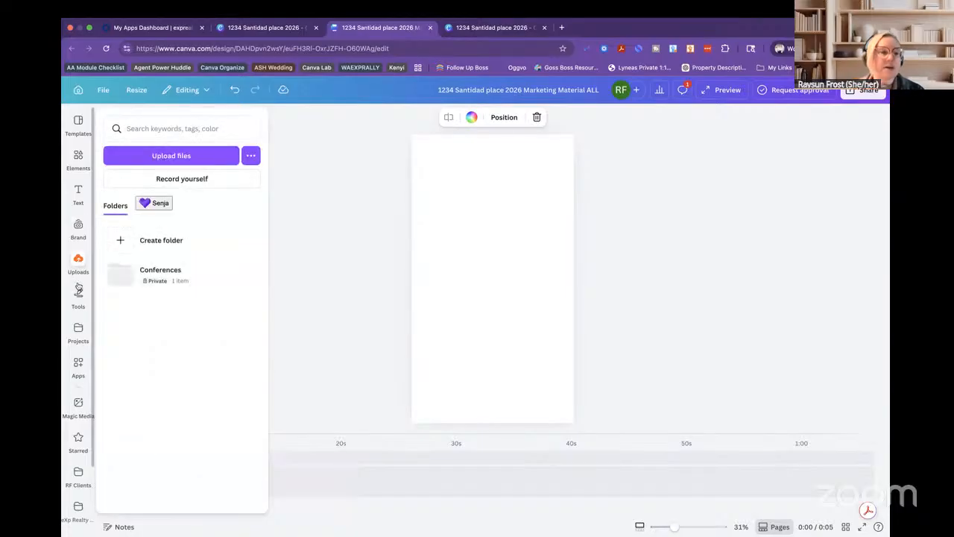
pyautogui.click(78, 327)
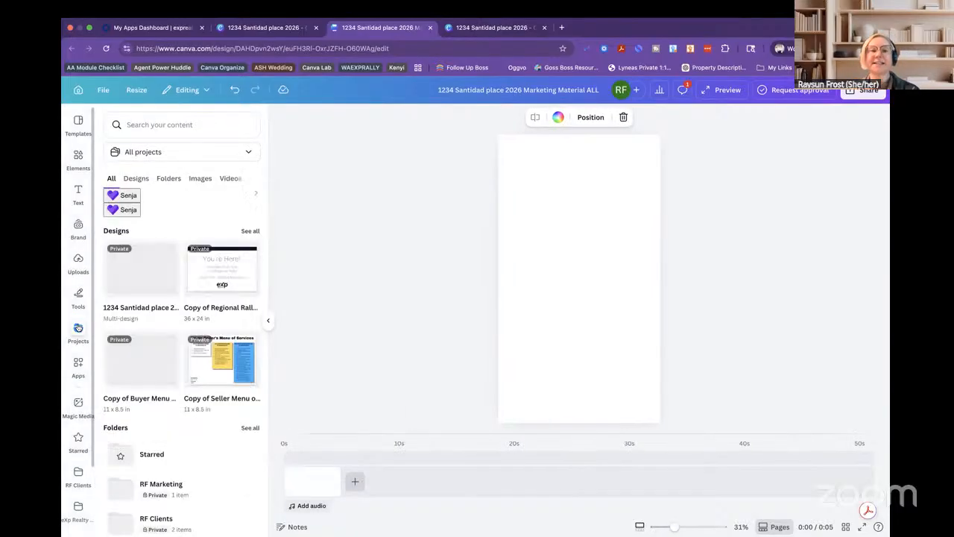
pyautogui.click(168, 179)
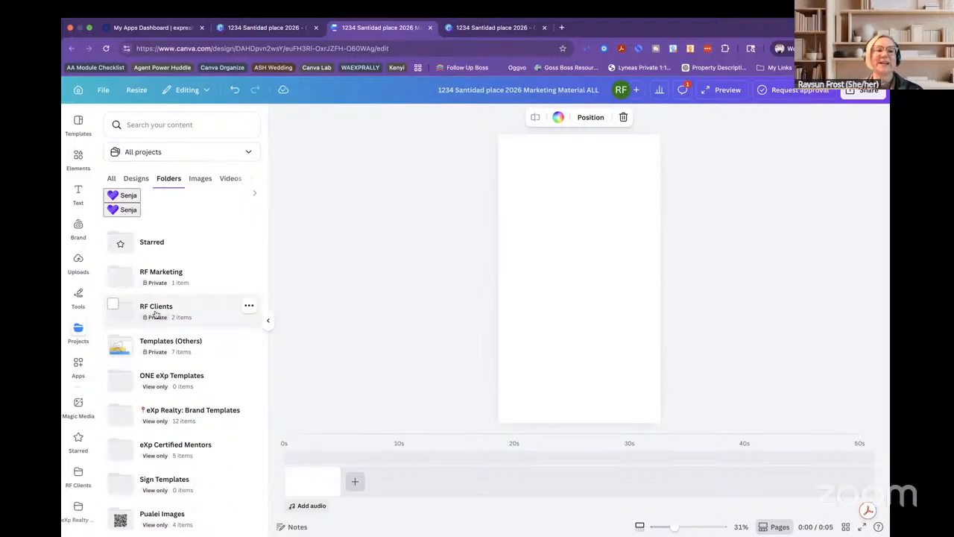
pyautogui.click(158, 313)
pyautogui.click(159, 153)
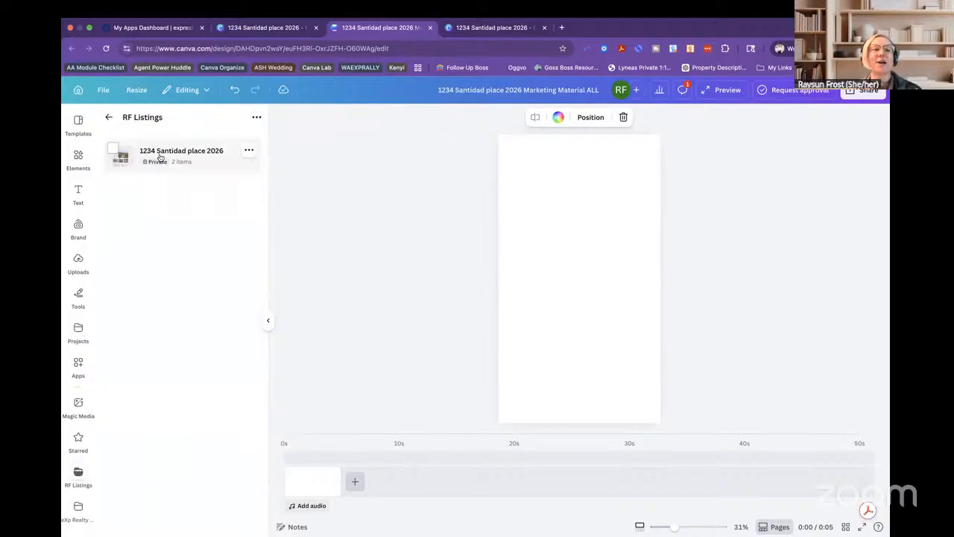
pyautogui.click(174, 156)
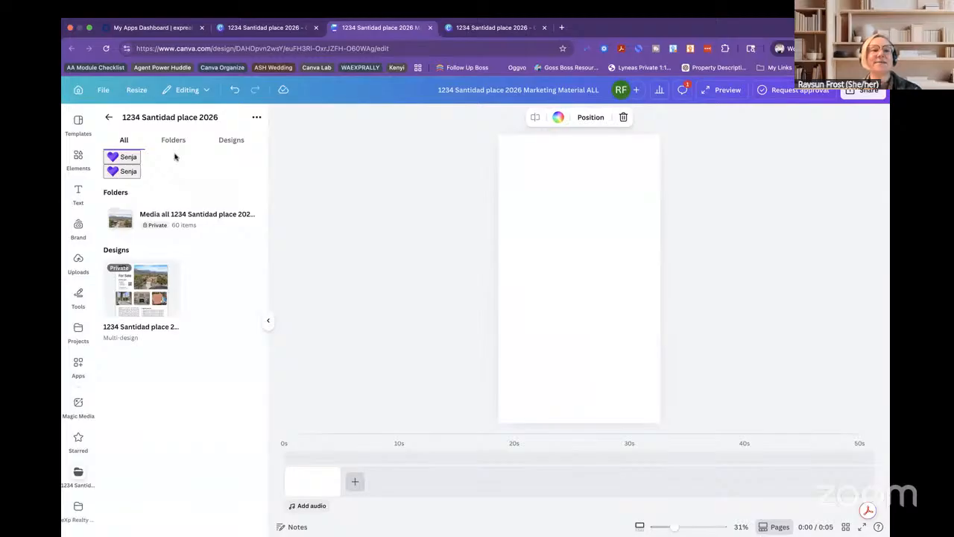
pyautogui.click(170, 225)
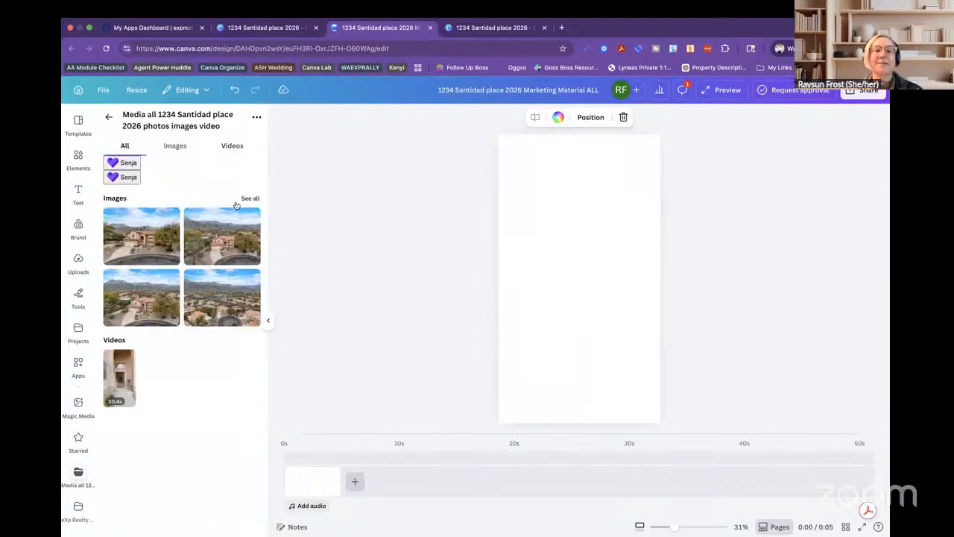
pyautogui.click(251, 198)
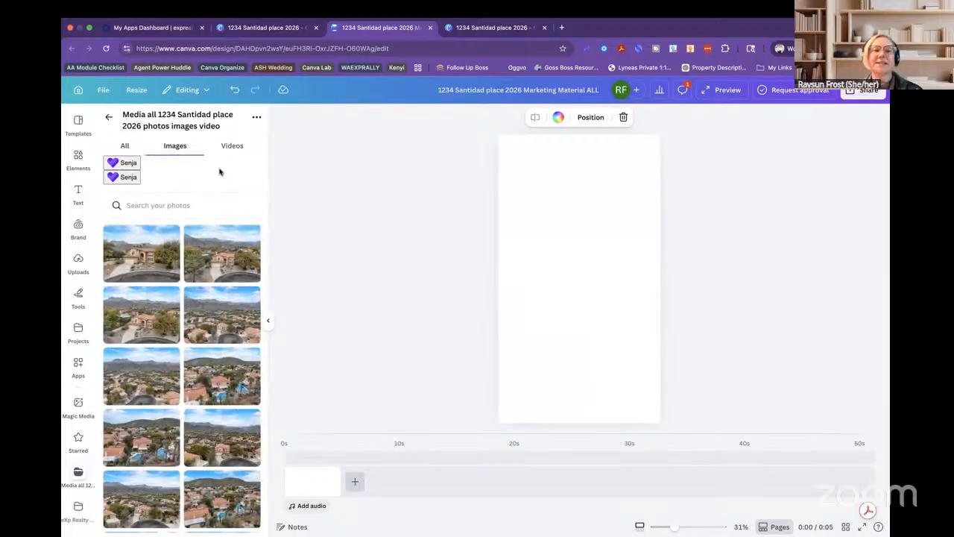
pyautogui.click(228, 146)
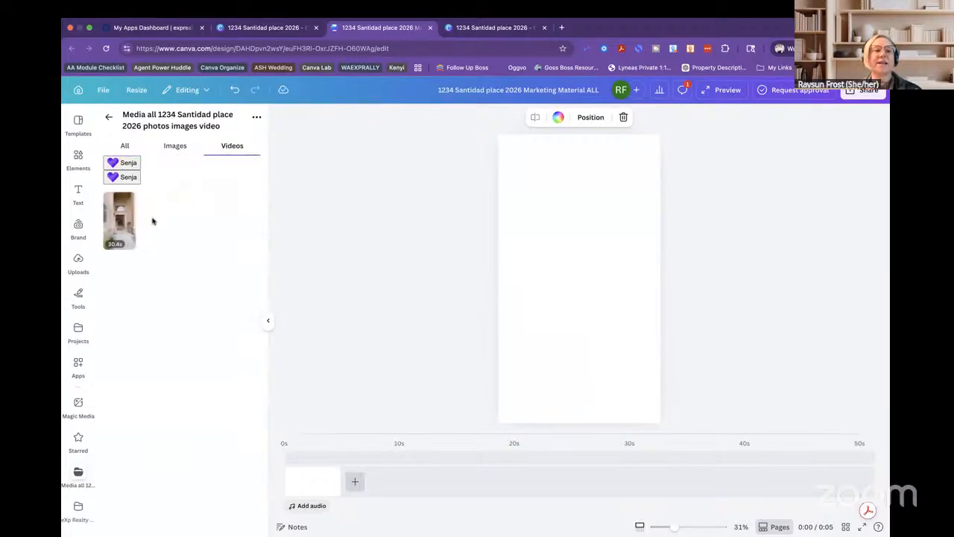
pyautogui.click(128, 222)
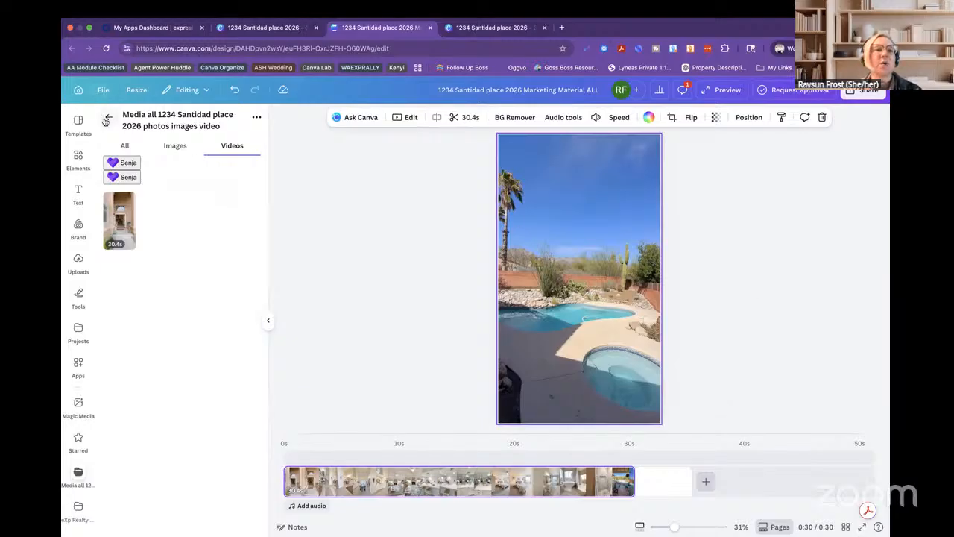
pyautogui.click(775, 528)
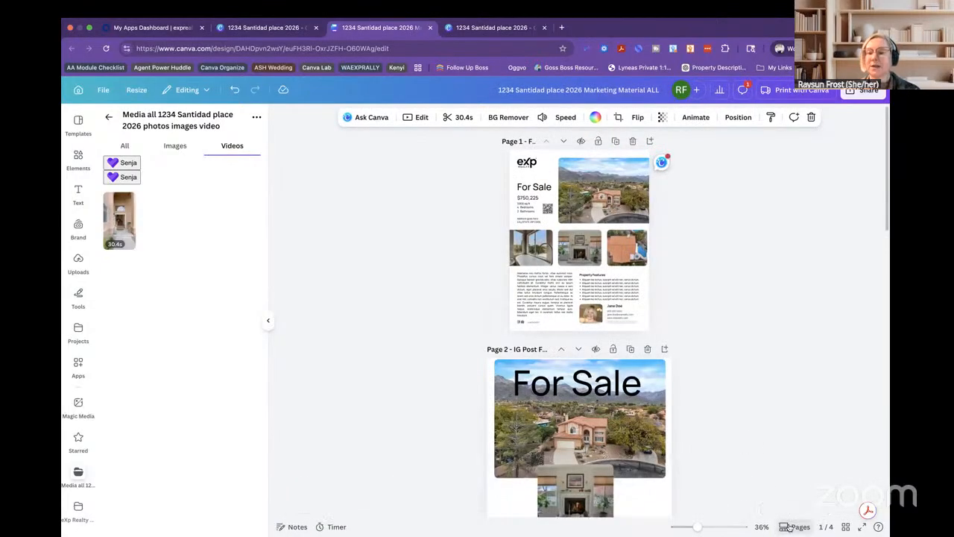
pyautogui.click(792, 527)
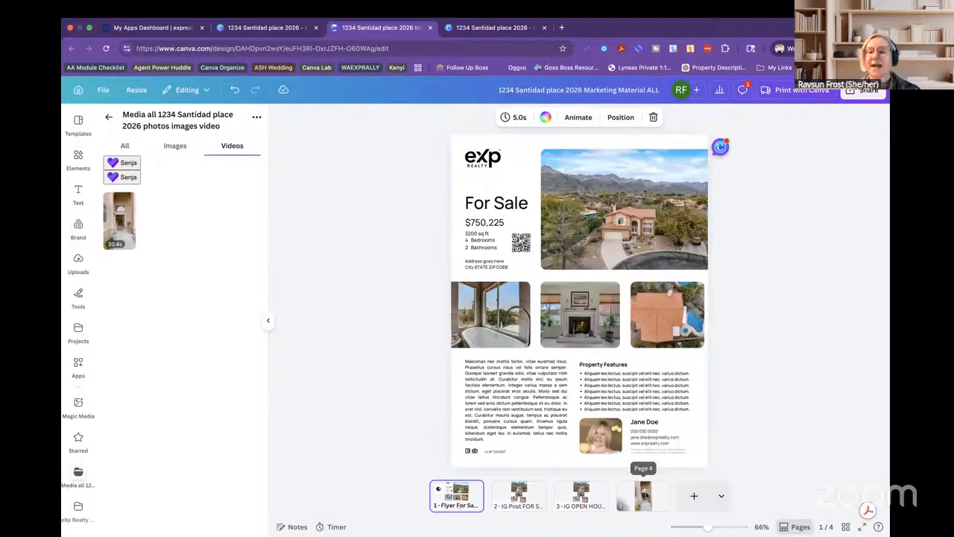
pyautogui.click(645, 495)
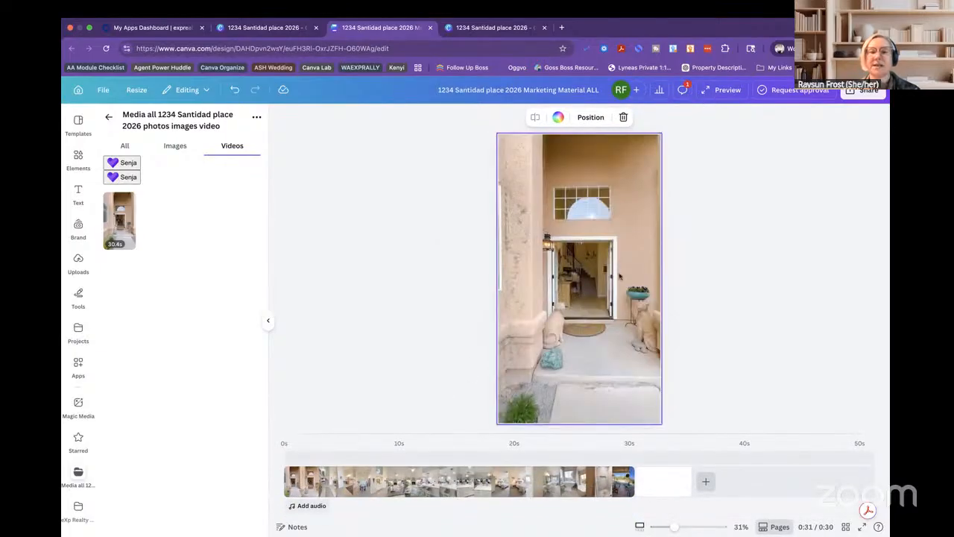
pyautogui.click(778, 527)
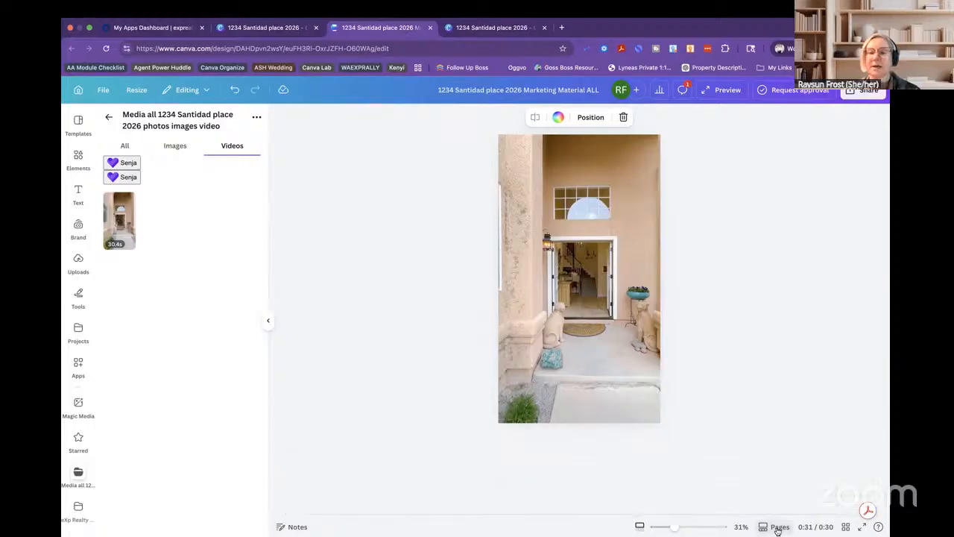
pyautogui.scroll(-10, 696, 461)
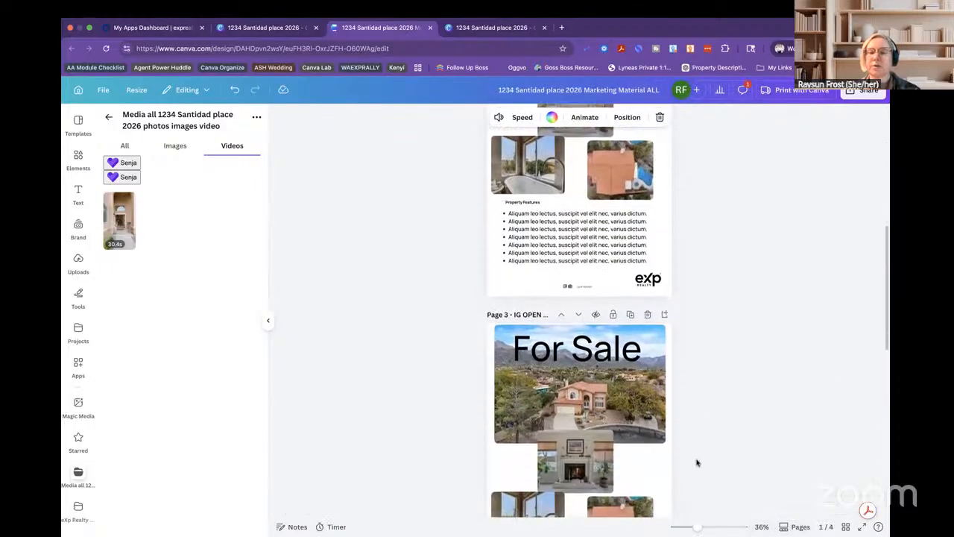
pyautogui.scroll(-3, 696, 462)
pyautogui.click(580, 315)
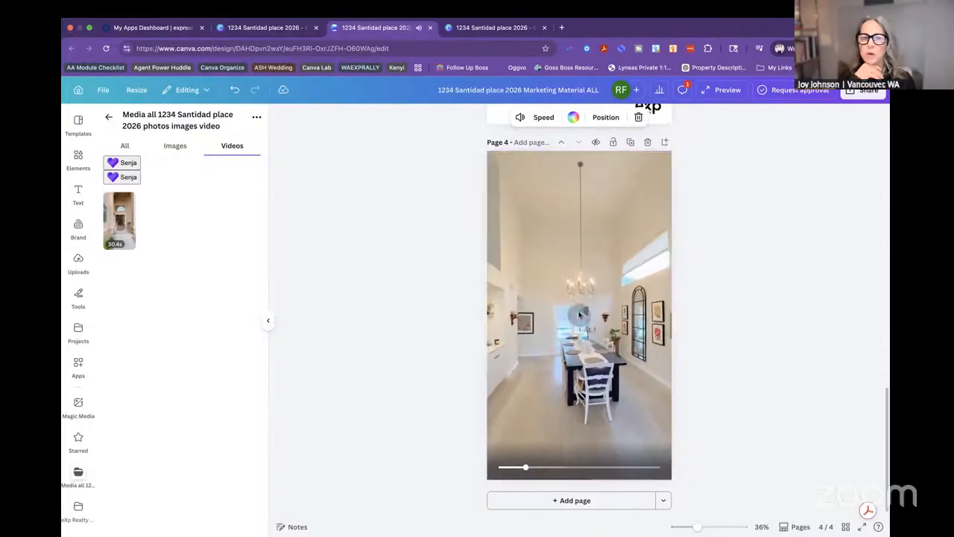
pyautogui.click(579, 317)
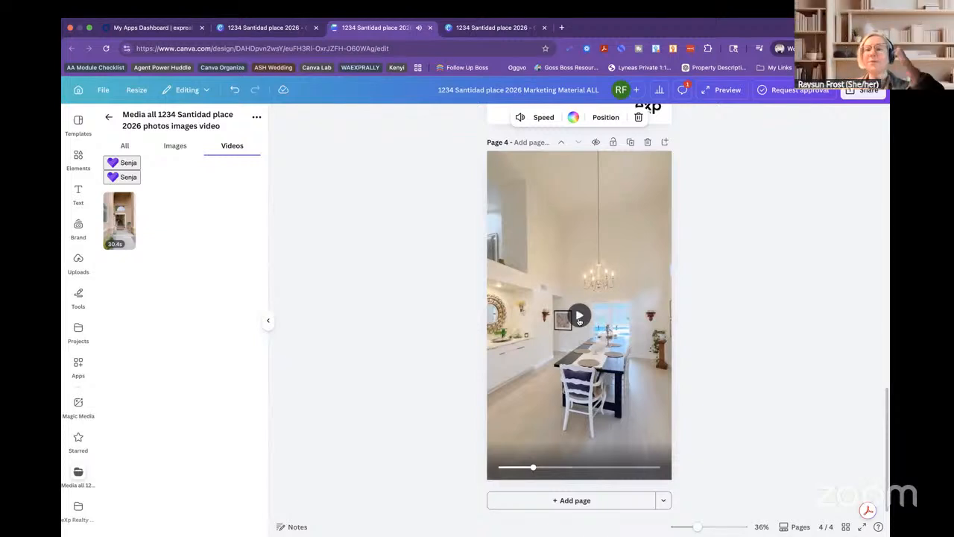
pyautogui.scroll(3, 709, 365)
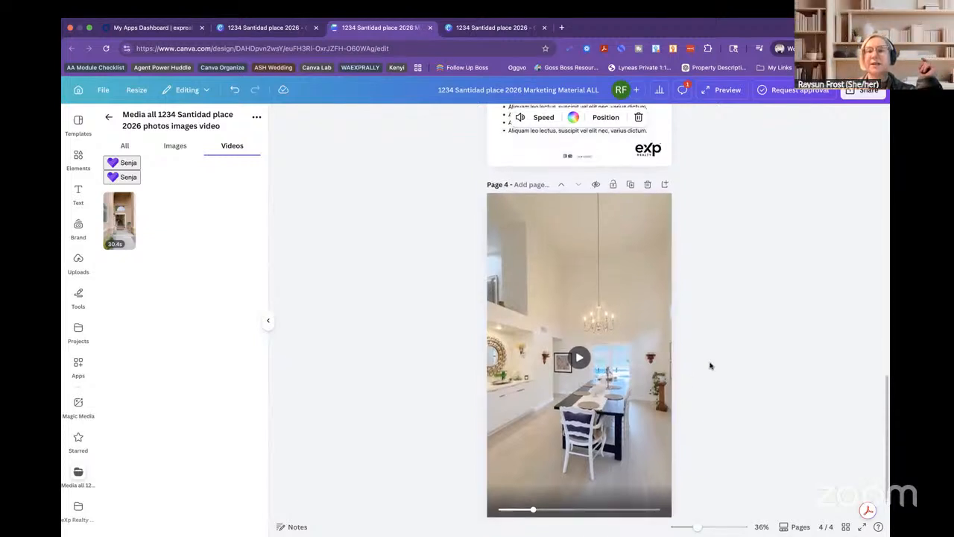
pyautogui.click(528, 223)
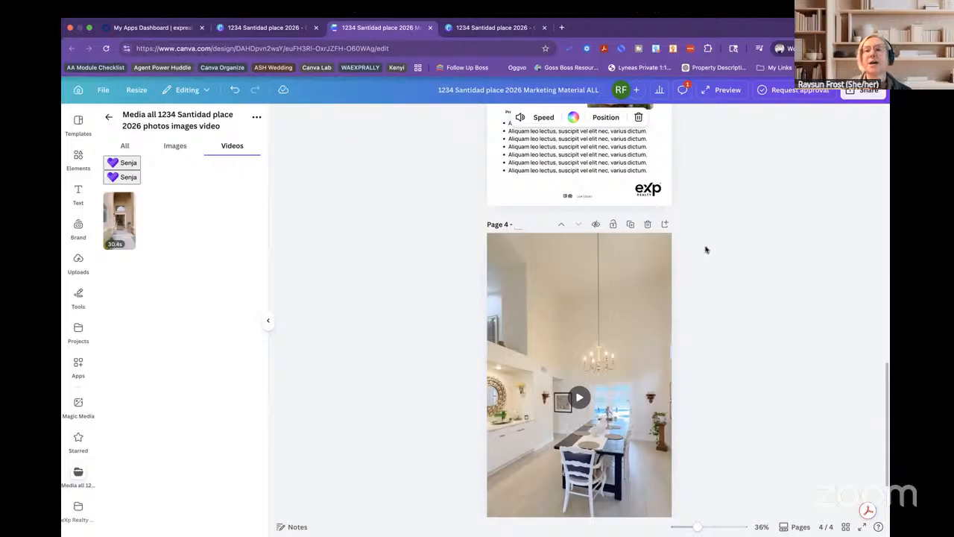
pyautogui.scroll(1, 773, 231)
pyautogui.scroll(-3, 753, 298)
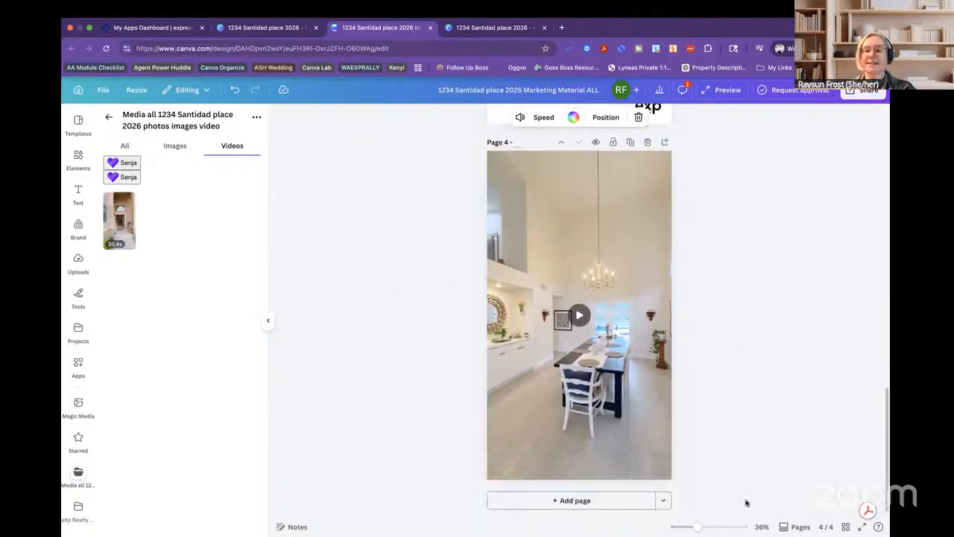
pyautogui.click(790, 527)
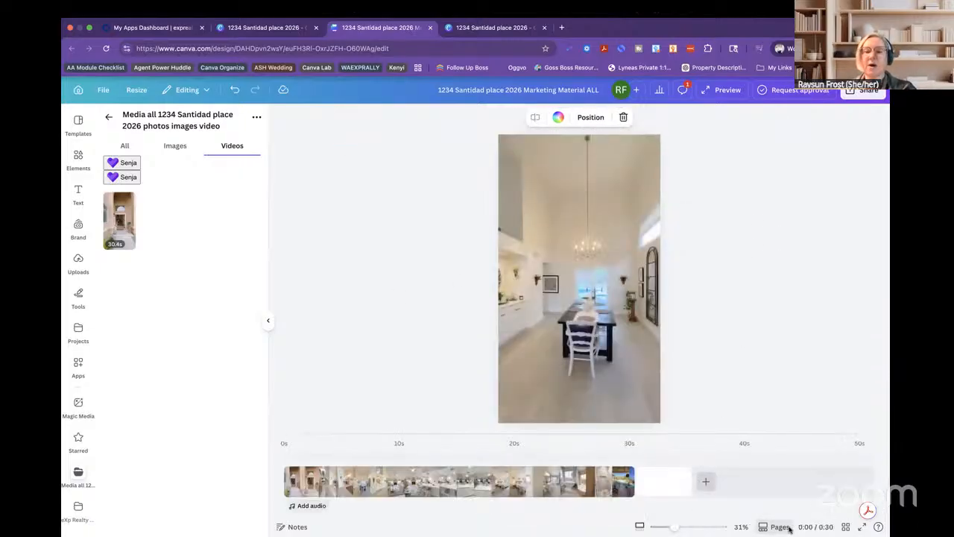
# Zoom out the canvas and switch to the scrolling all-pages view with page 4 visible.
pyautogui.click(706, 483)
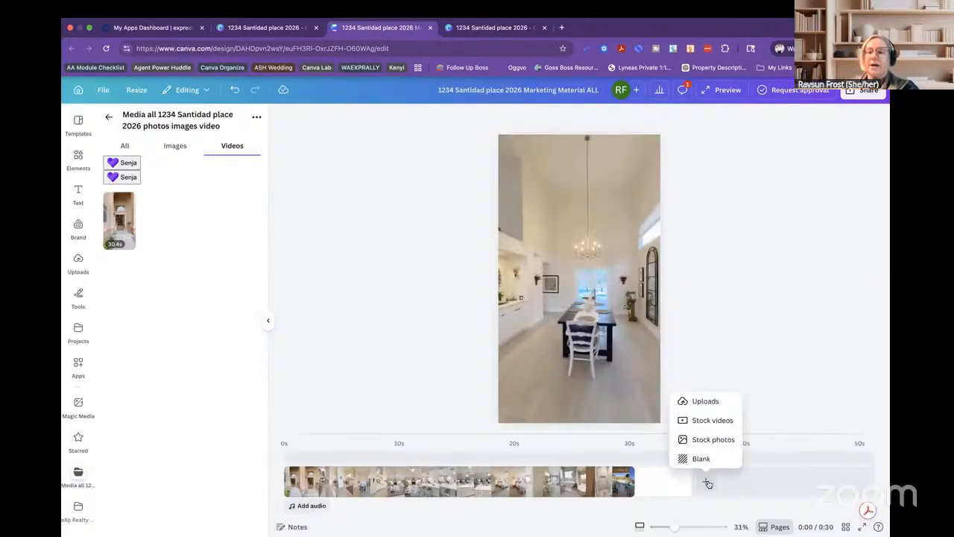
pyautogui.moveTo(674, 527); pyautogui.dragTo(675, 527)
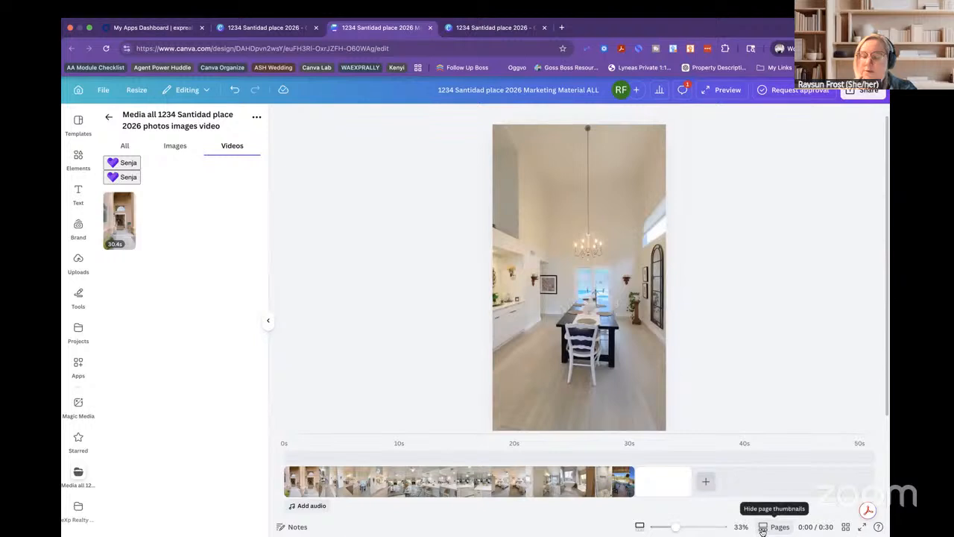
pyautogui.click(768, 528)
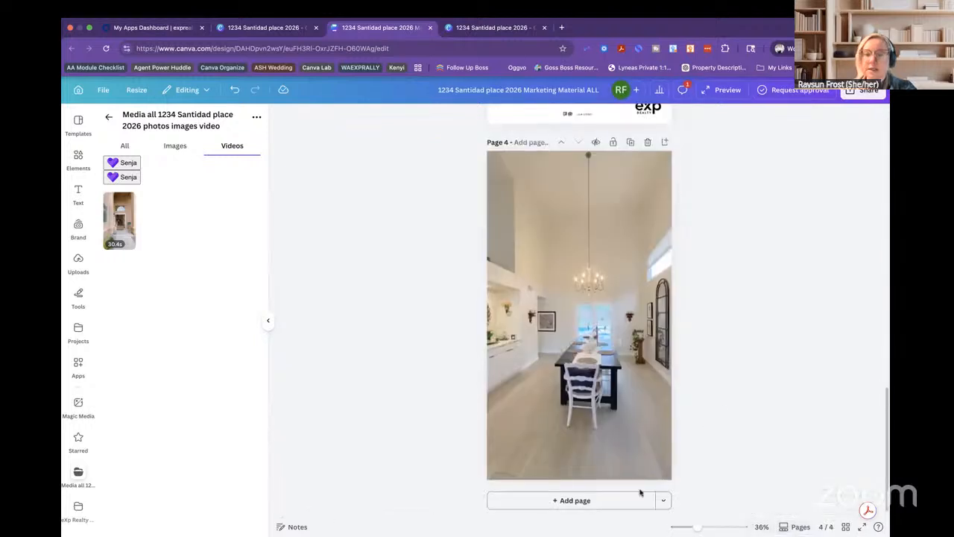
# Add a Facebook Post-sized page 5 from Social Media formats and start typing its title.
pyautogui.click(662, 500)
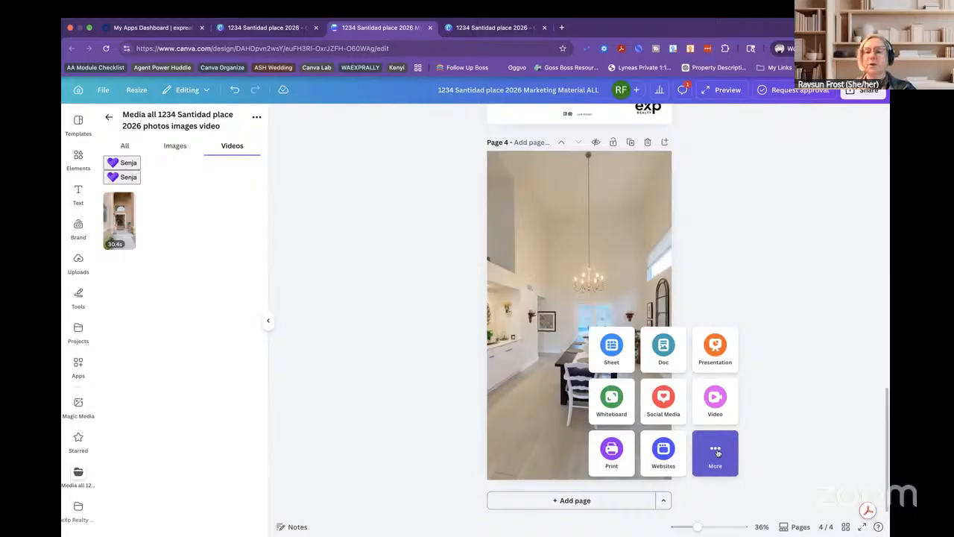
pyautogui.click(664, 399)
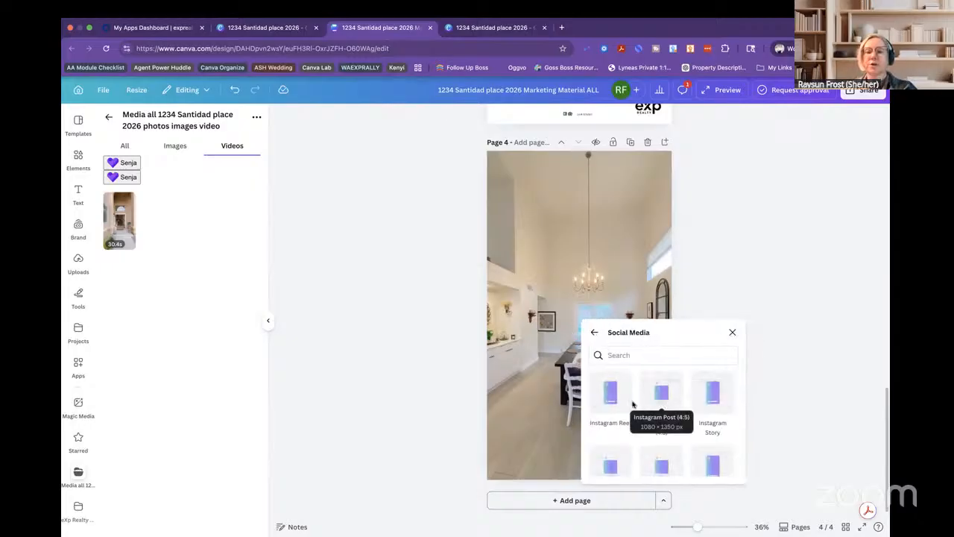
pyautogui.scroll(-2, 667, 457)
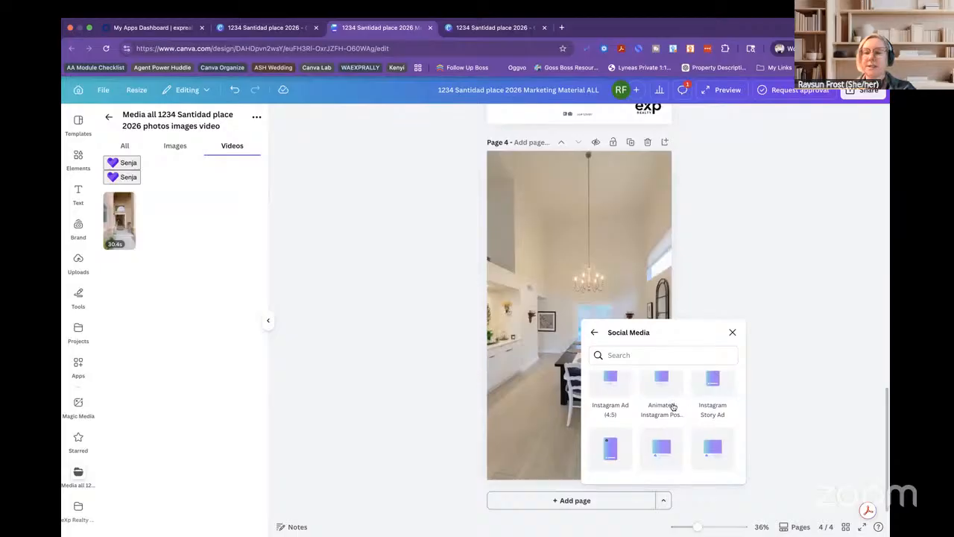
pyautogui.scroll(-2, 648, 410)
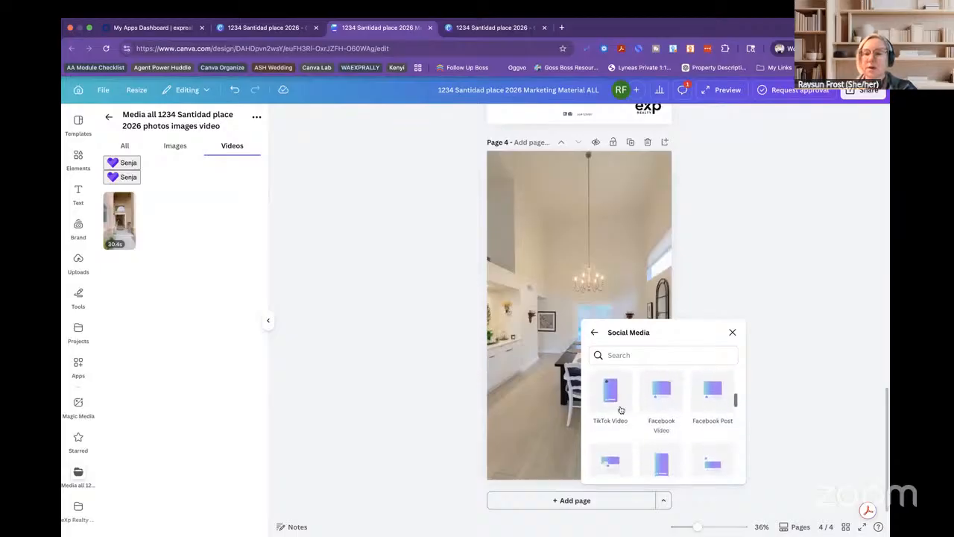
pyautogui.click(712, 395)
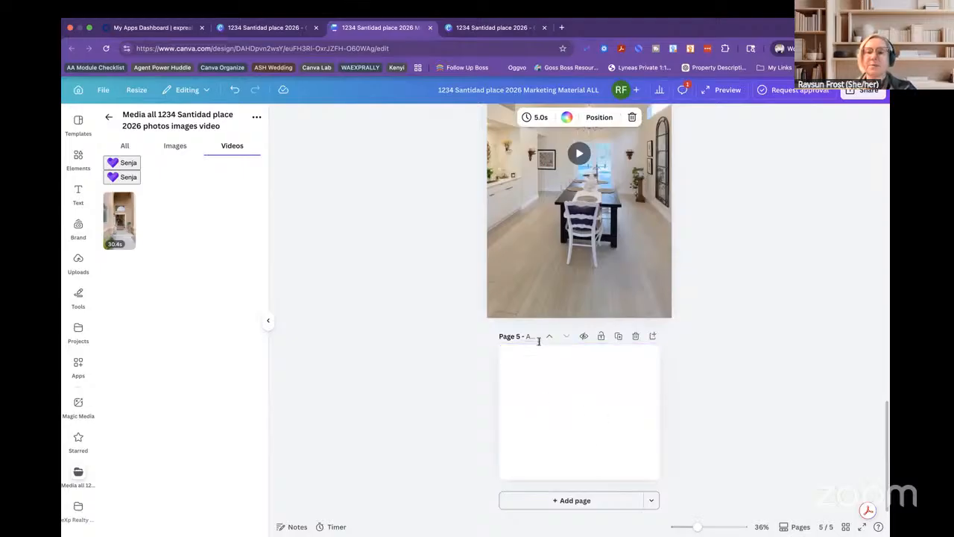
pyautogui.write('P')
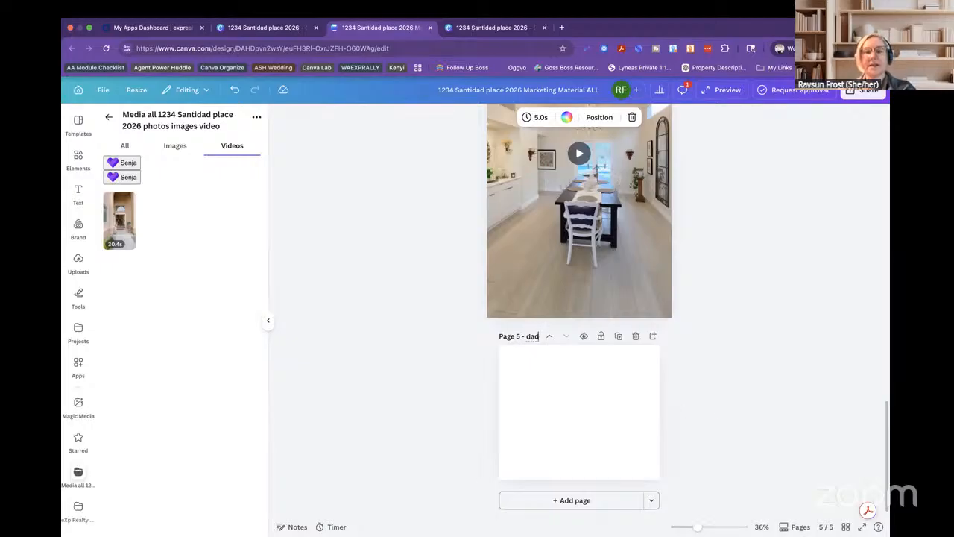
# Place an exterior house photo from the media folder's images on page 5, enlarged and centred.
pyautogui.click(646, 463)
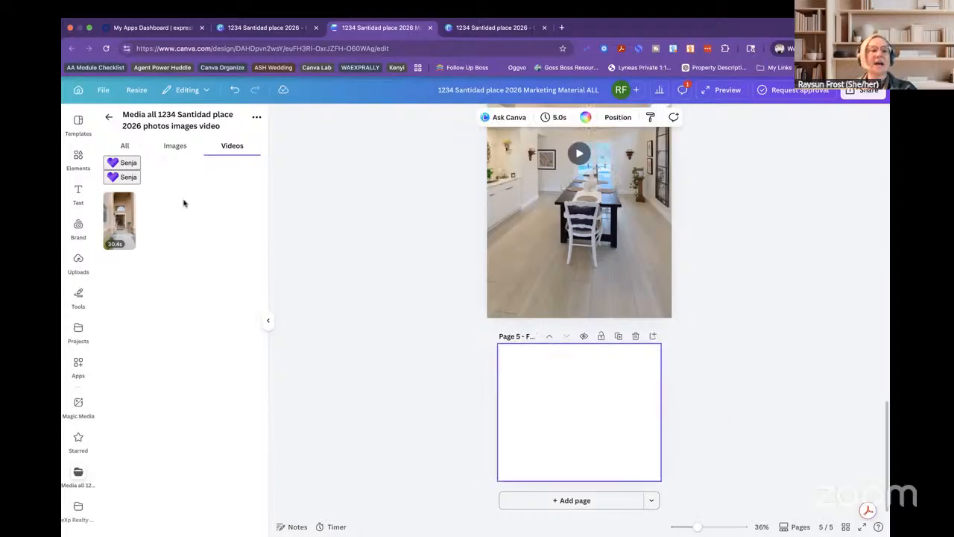
pyautogui.click(169, 147)
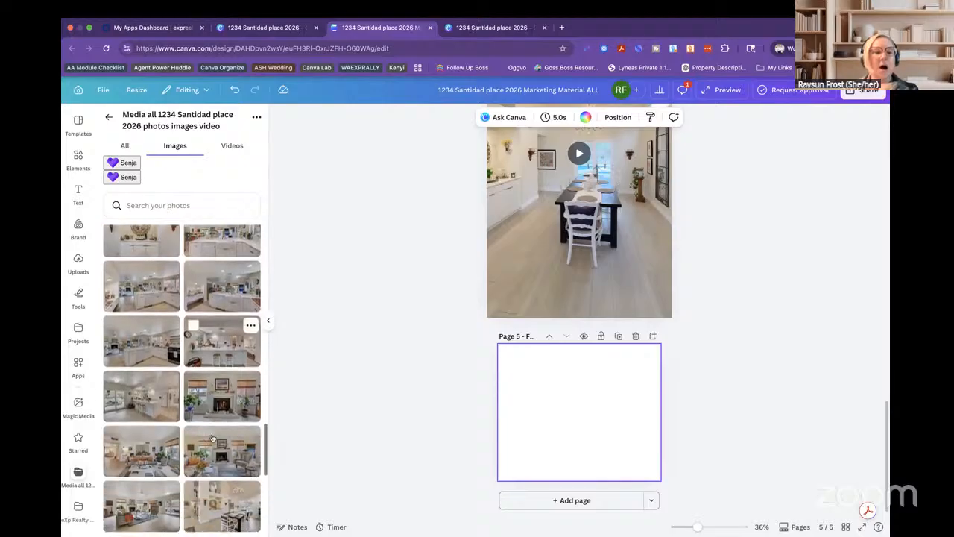
pyautogui.scroll(10, 220, 401)
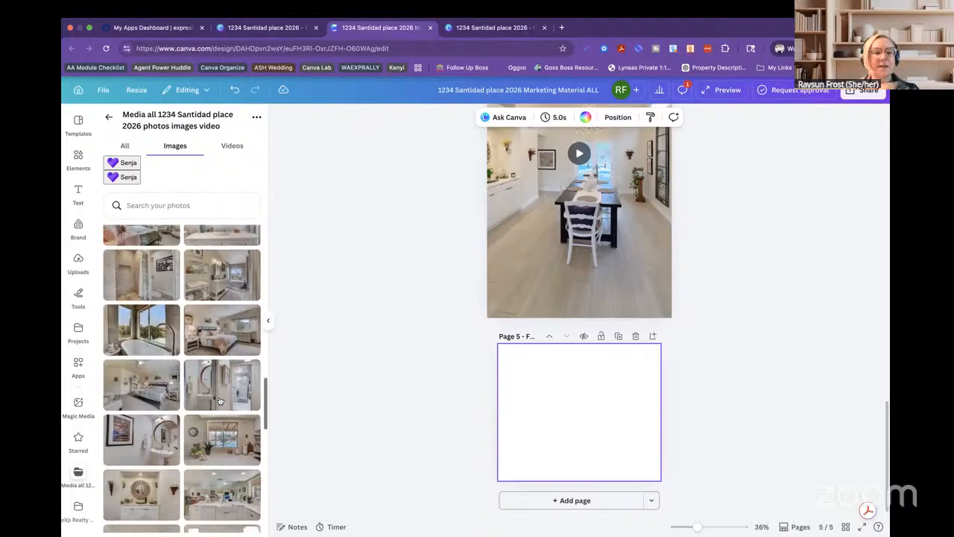
pyautogui.scroll(5, 220, 401)
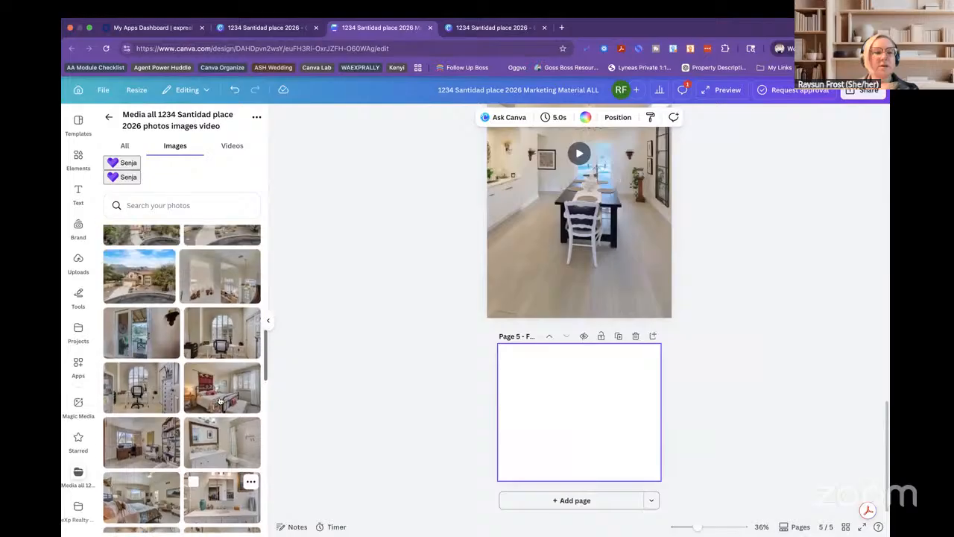
pyautogui.scroll(3, 220, 400)
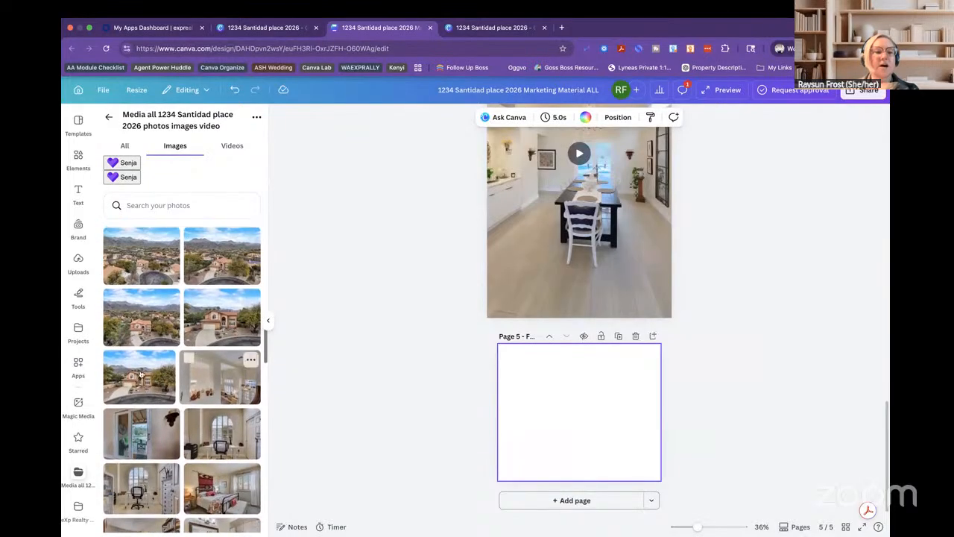
pyautogui.moveTo(141, 376); pyautogui.dragTo(530, 375)
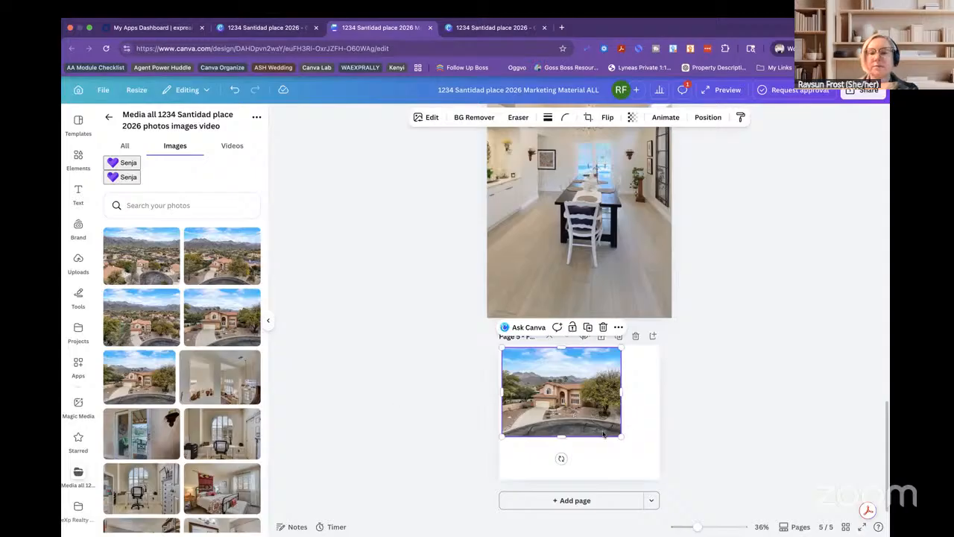
pyautogui.moveTo(621, 436); pyautogui.dragTo(661, 468)
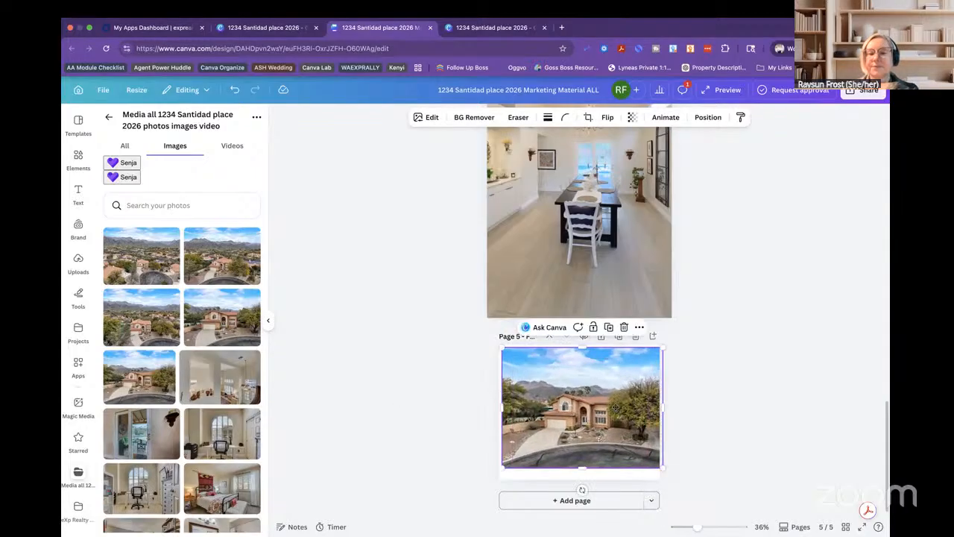
pyautogui.moveTo(616, 410); pyautogui.dragTo(610, 421)
pyautogui.moveTo(497, 362); pyautogui.dragTo(473, 344)
pyautogui.moveTo(593, 386); pyautogui.dragTo(584, 397)
pyautogui.click(331, 441)
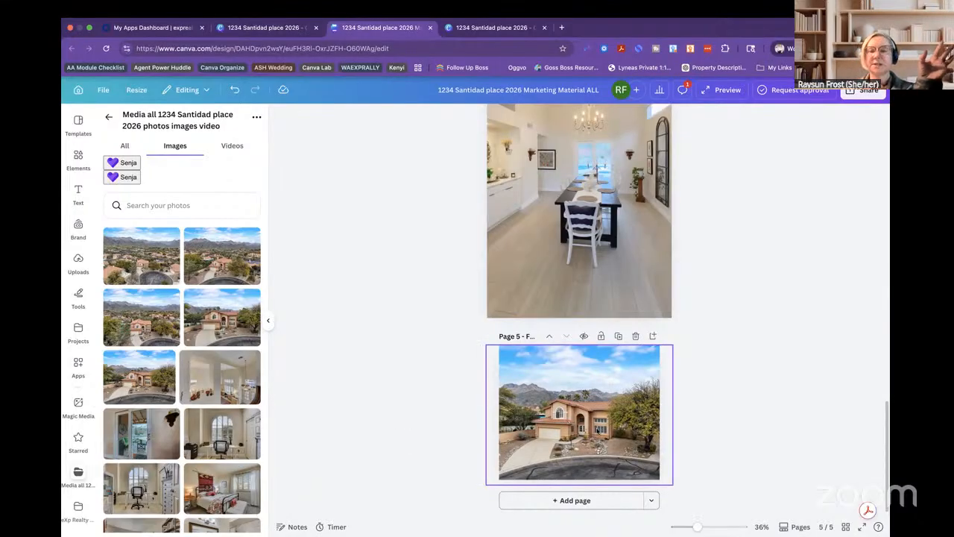
pyautogui.scroll(5, 749, 296)
pyautogui.scroll(10, 750, 296)
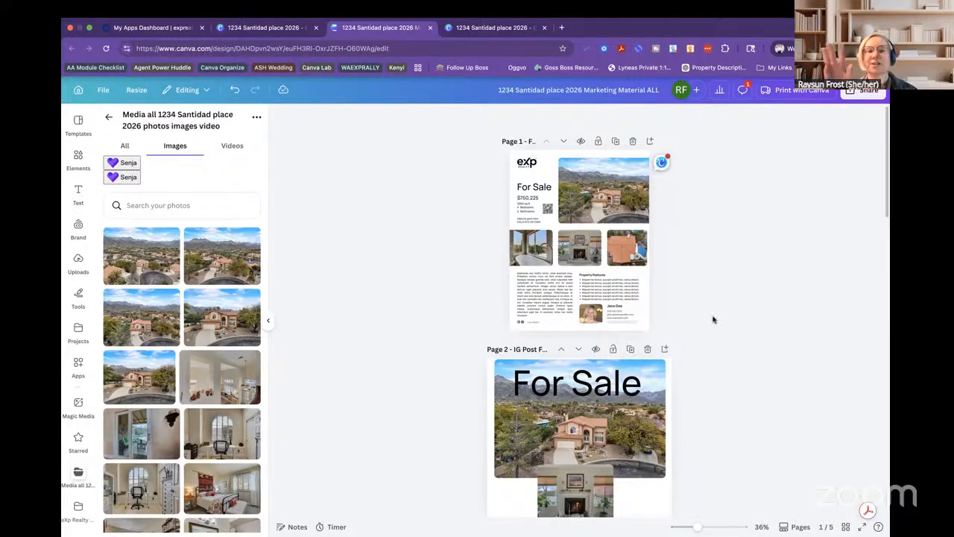
# Switch to one-page thumbnail view and show page 2, dismissing its options menu unchanged.
pyautogui.scroll(-5, 702, 413)
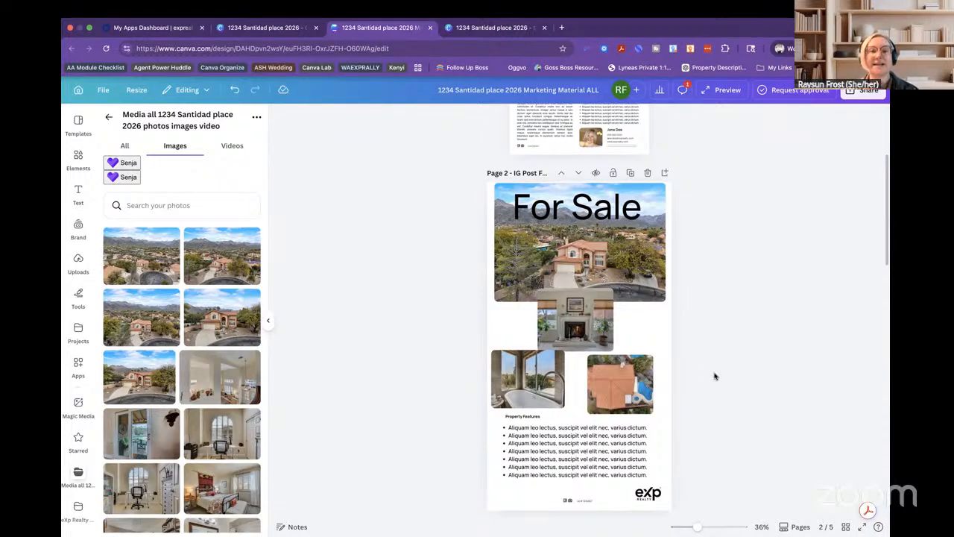
pyautogui.scroll(5, 714, 376)
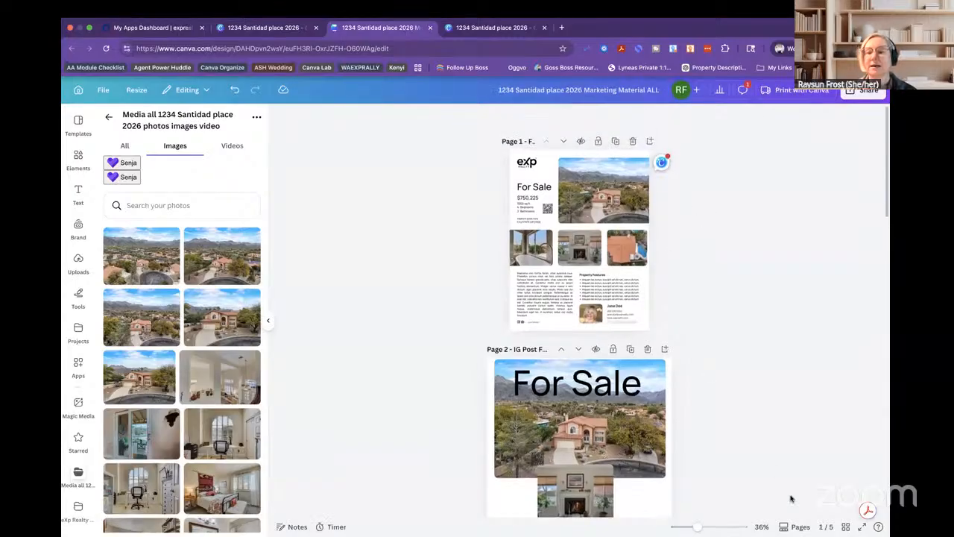
pyautogui.click(796, 527)
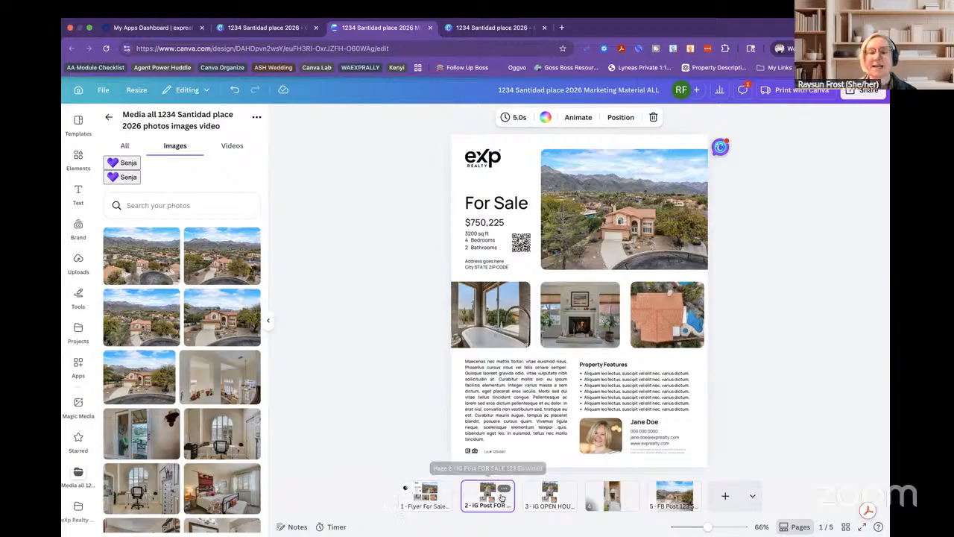
pyautogui.click(502, 493)
pyautogui.click(504, 490)
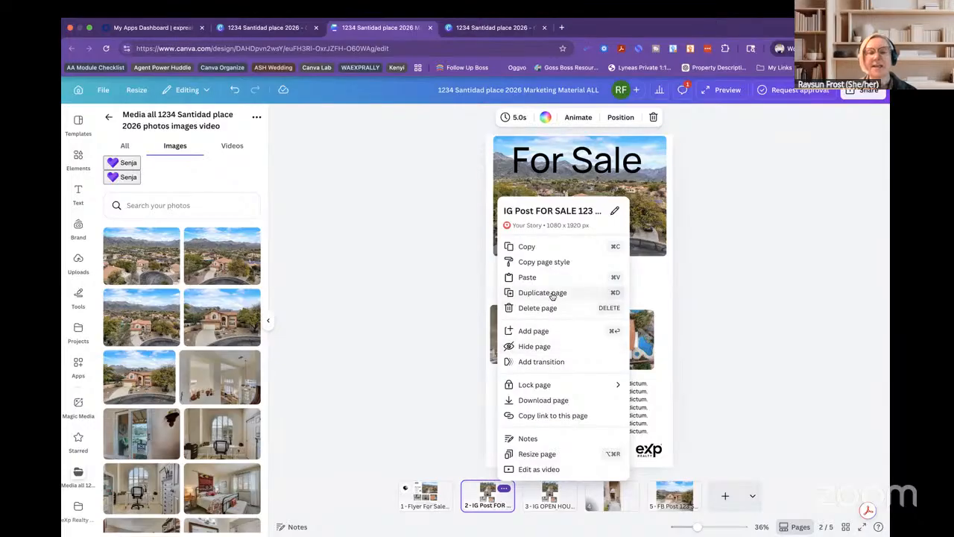
pyautogui.click(450, 304)
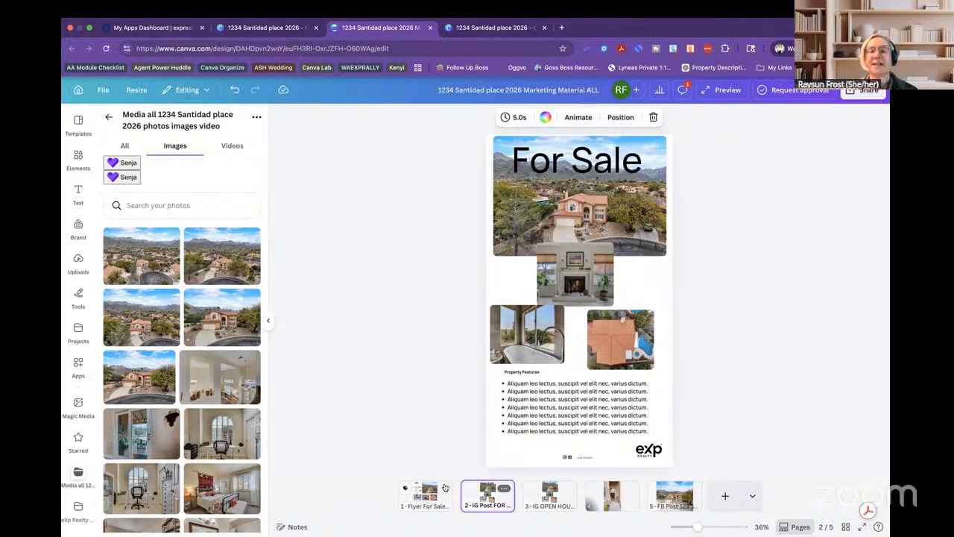
# Duplicate the For Sale flyer page.
pyautogui.click(445, 486)
pyautogui.click(444, 488)
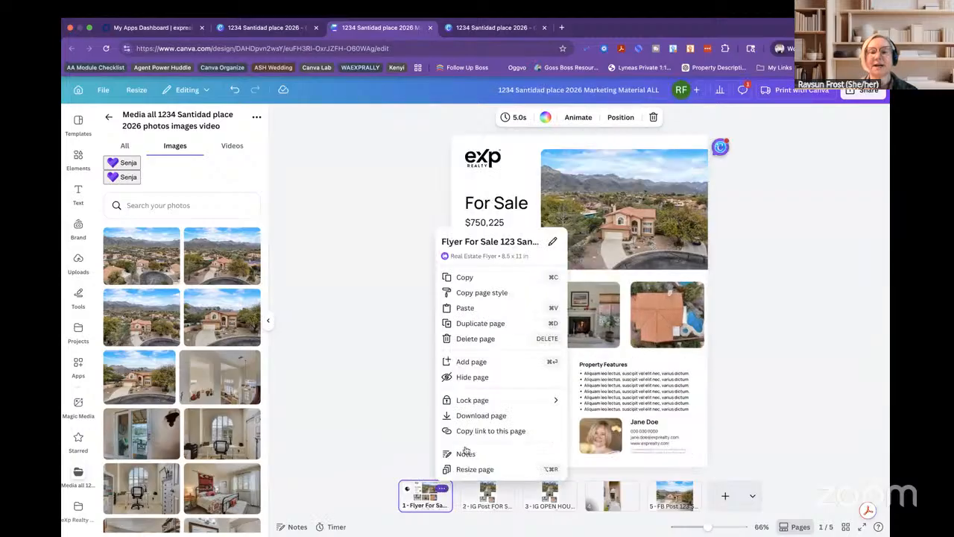
pyautogui.click(488, 323)
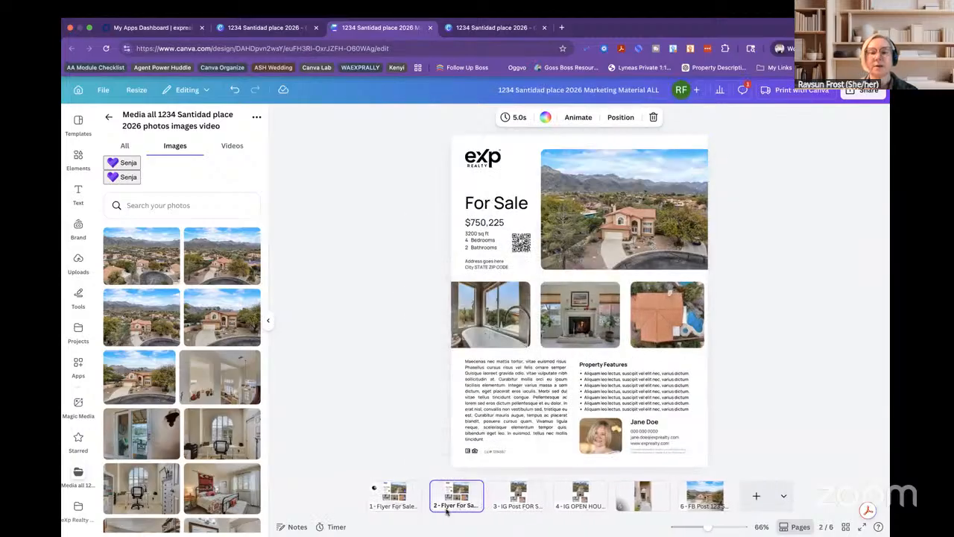
pyautogui.click(473, 488)
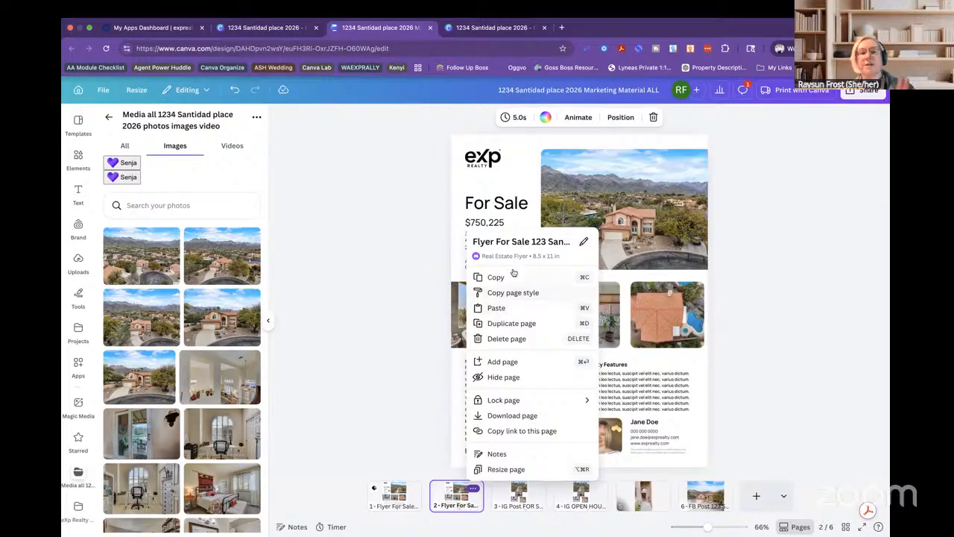
pyautogui.click(508, 240)
pyautogui.click(498, 244)
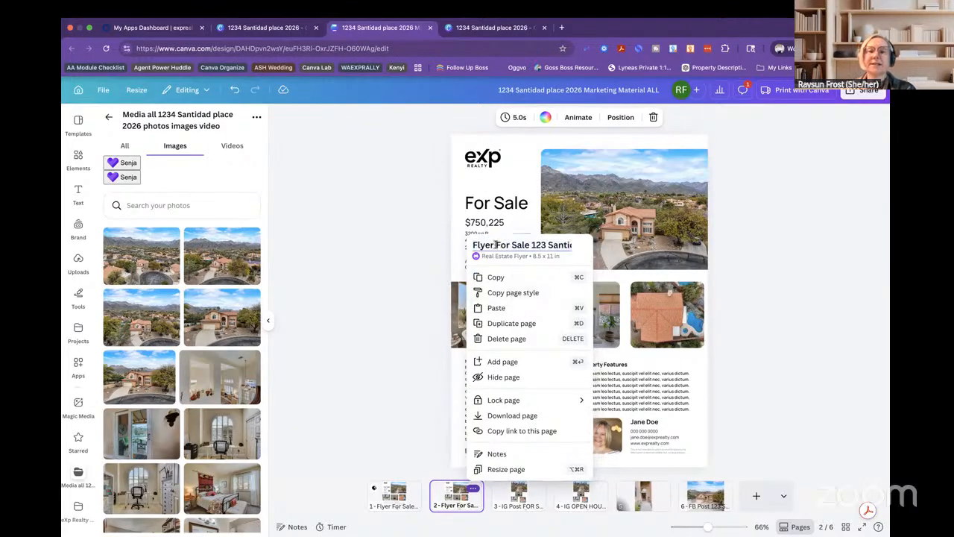
pyautogui.moveTo(496, 245); pyautogui.dragTo(520, 247)
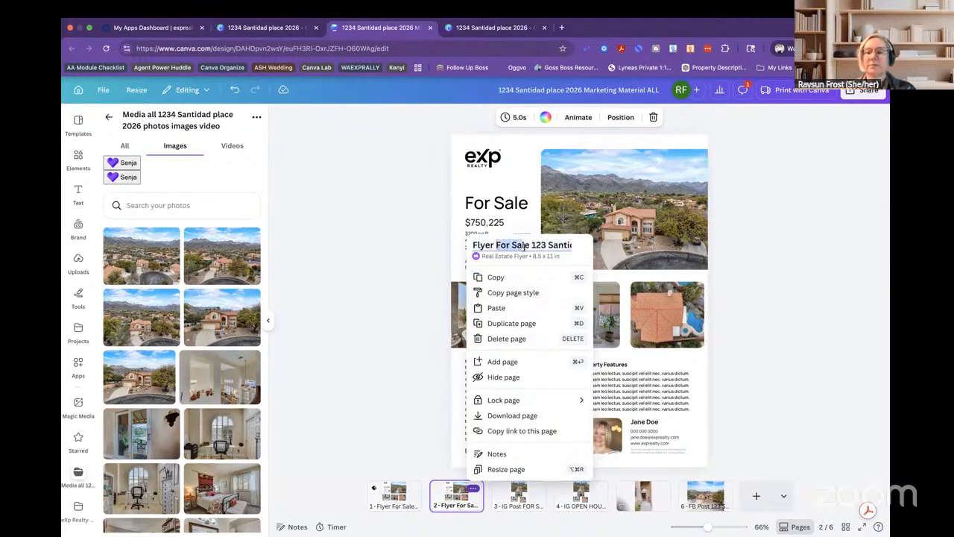
pyautogui.write('OPE')
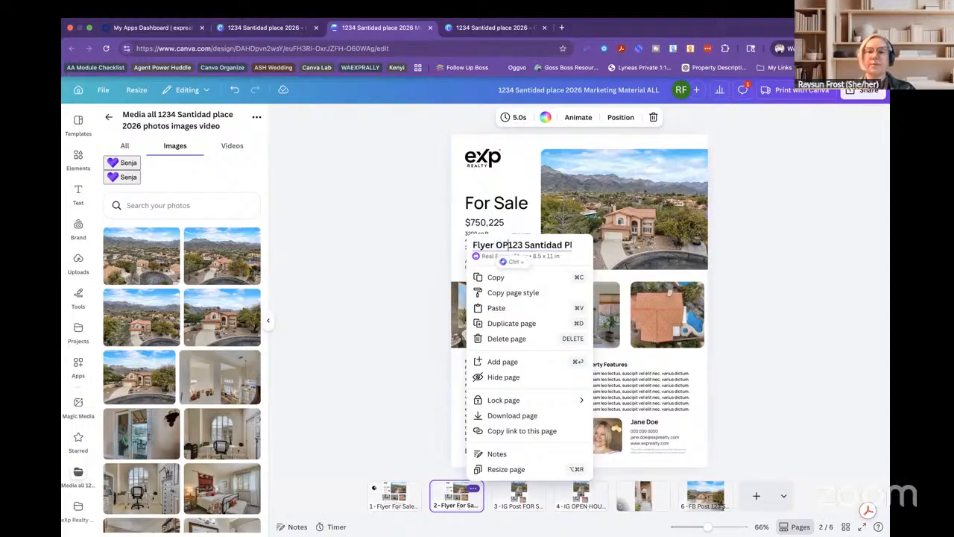
pyautogui.write('N HOUSE 123')
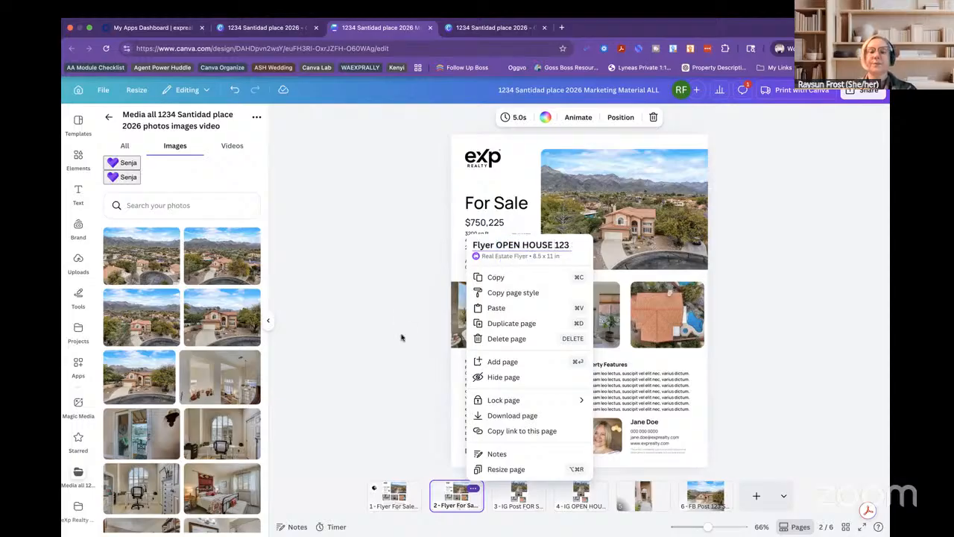
pyautogui.click(401, 338)
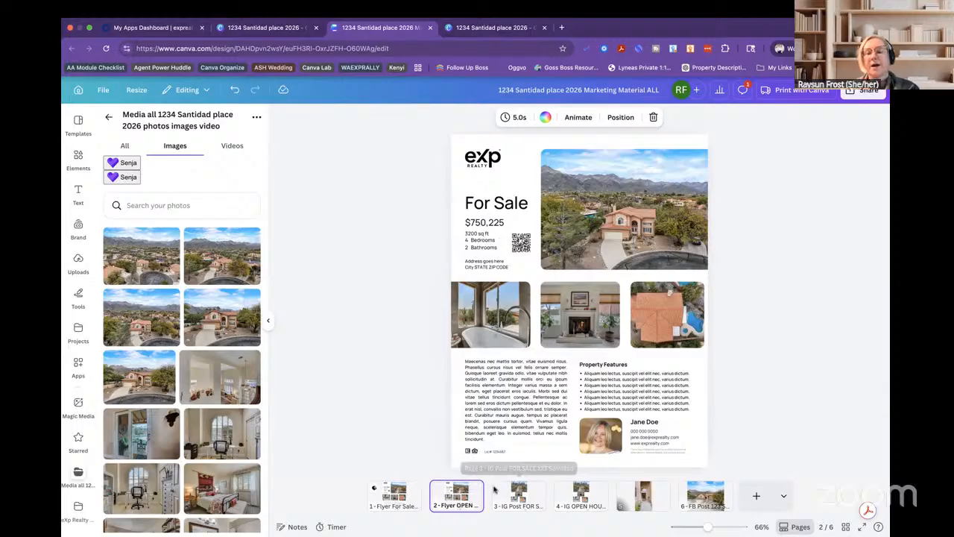
pyautogui.moveTo(461, 492)
pyautogui.mouseDown()
pyautogui.moveTo(615, 489)
pyautogui.moveTo(450, 498)
pyautogui.mouseUp()
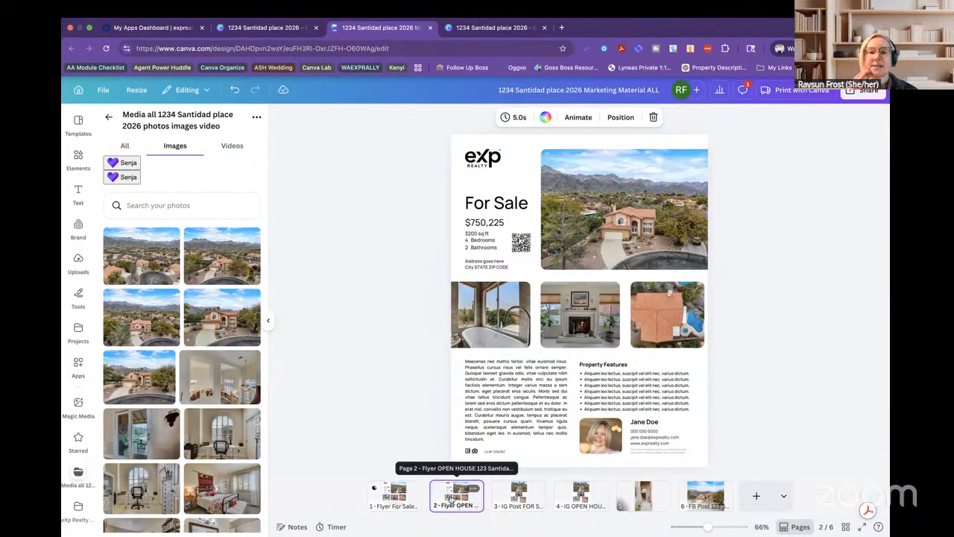
# Add a new page with a large, centred 'Listing Launch' heading in Roboto Regular.
pyautogui.click(756, 497)
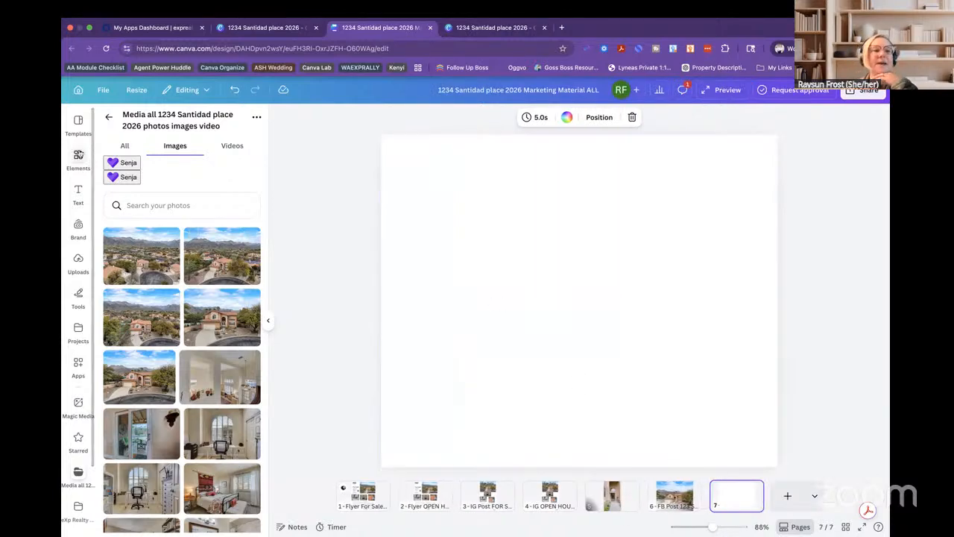
pyautogui.click(78, 193)
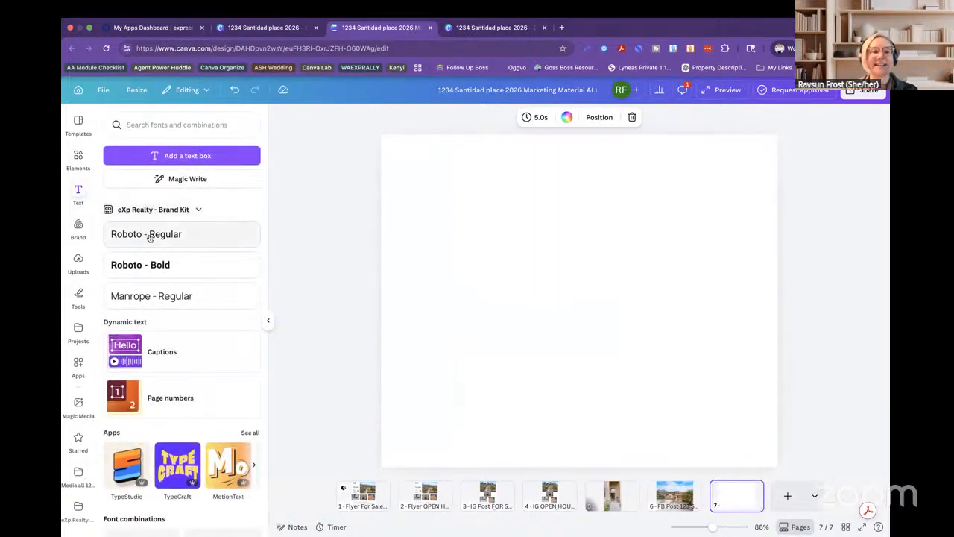
pyautogui.click(151, 237)
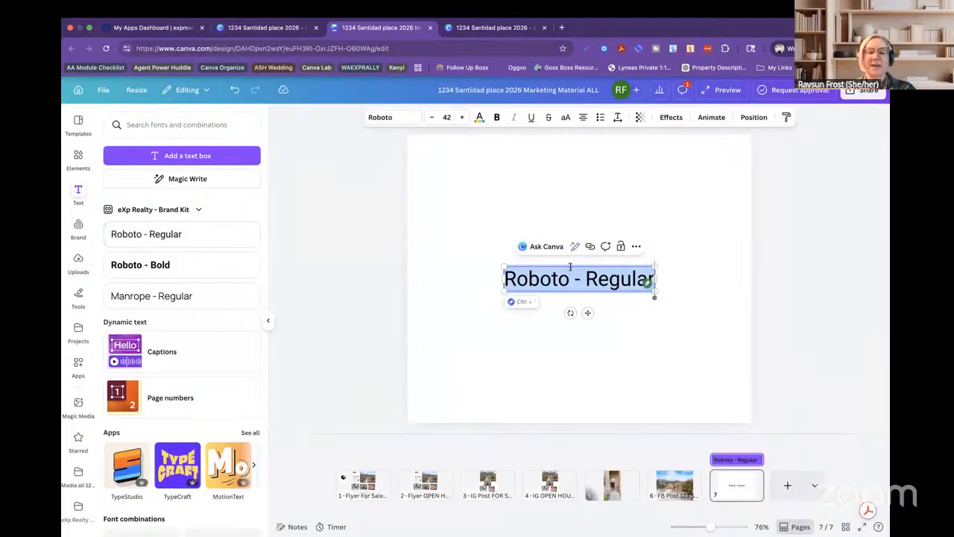
pyautogui.write('Listing L')
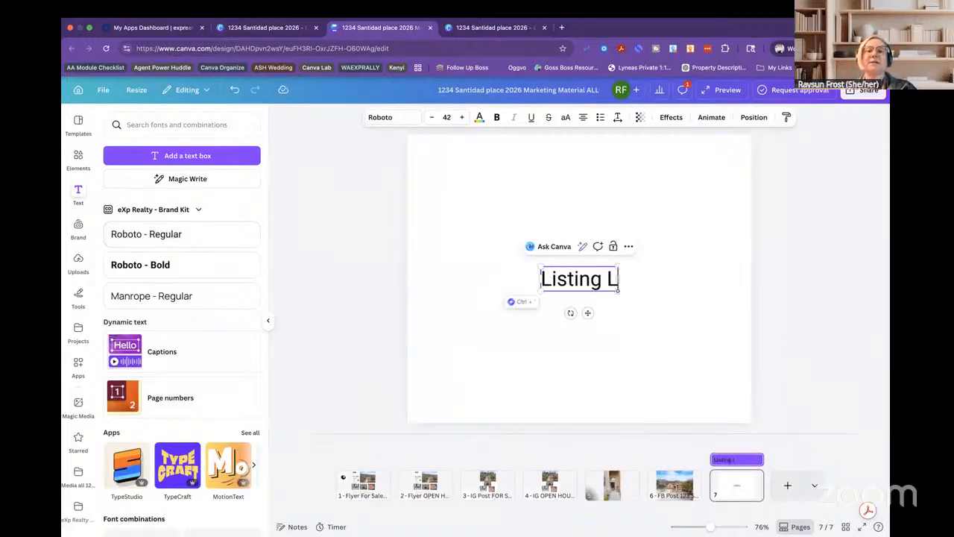
pyautogui.write('aunch')
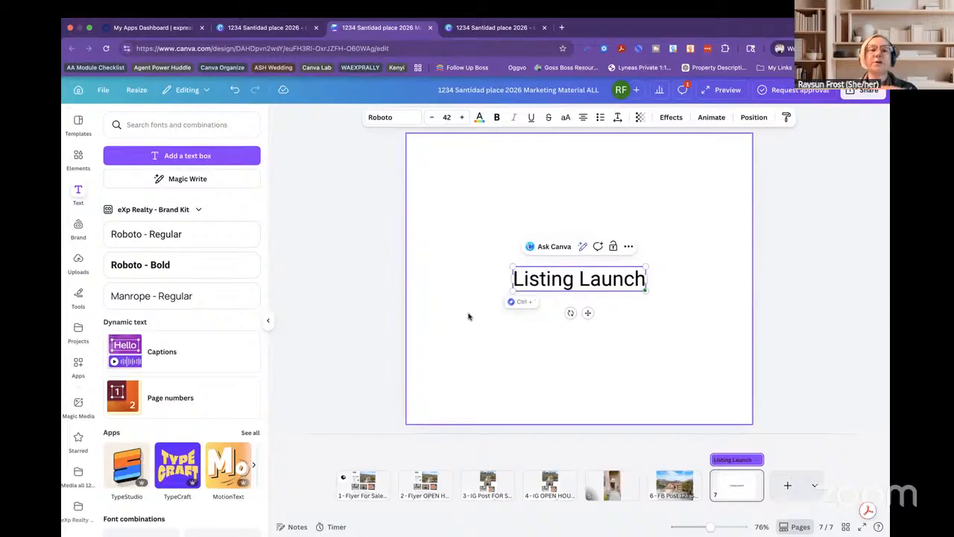
pyautogui.click(468, 317)
pyautogui.moveTo(572, 284); pyautogui.dragTo(555, 238)
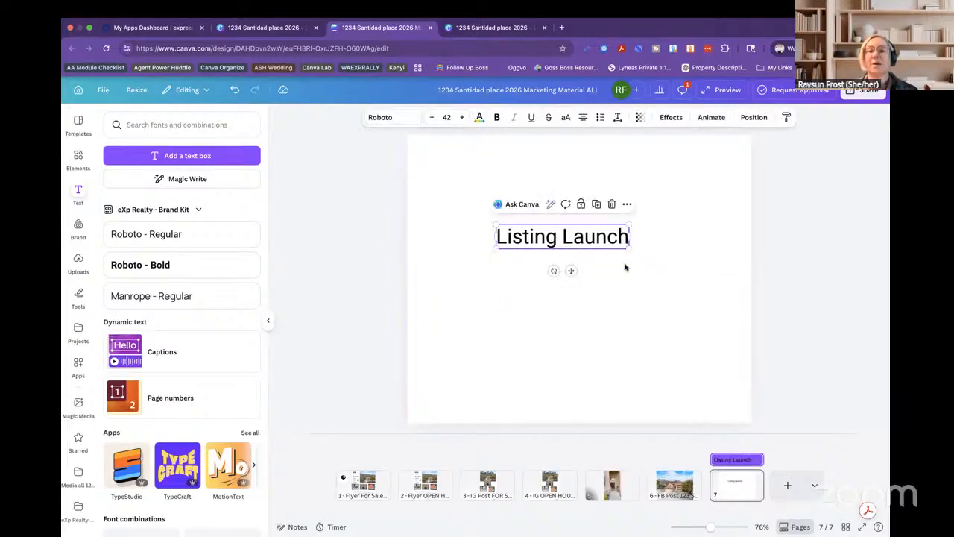
pyautogui.moveTo(628, 246); pyautogui.dragTo(637, 292)
# Move the Listing Launch page to the front and add another blank page at the end.
pyautogui.moveTo(736, 484); pyautogui.dragTo(347, 490)
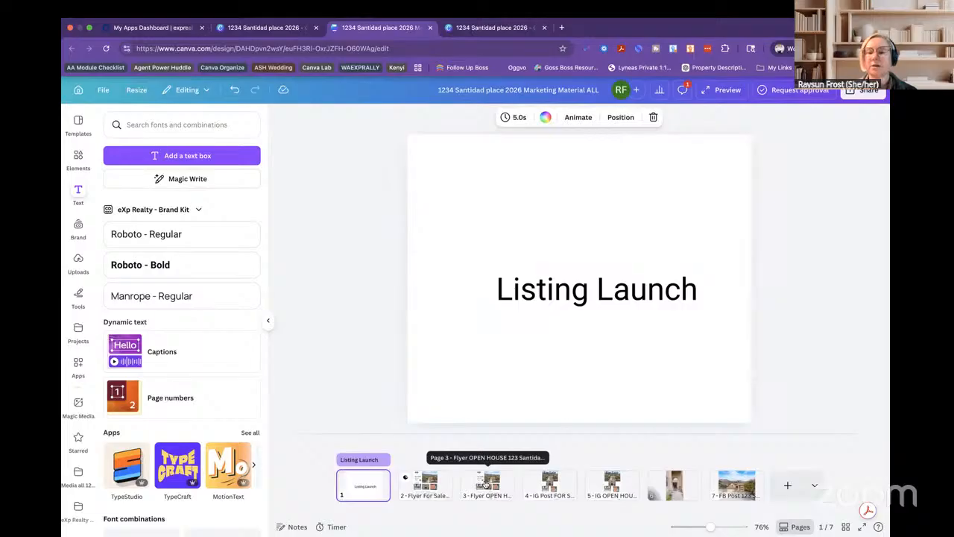
pyautogui.moveTo(486, 484); pyautogui.dragTo(755, 488)
pyautogui.click(788, 496)
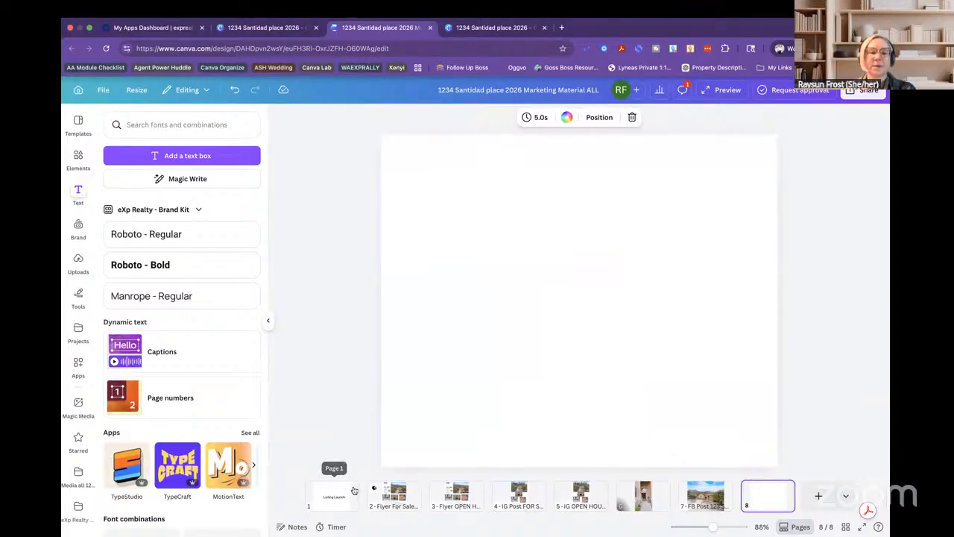
# Duplicate the Listing Launch page, move the copy to page 4, and view pages in Grid view.
pyautogui.click(351, 490)
pyautogui.click(351, 490)
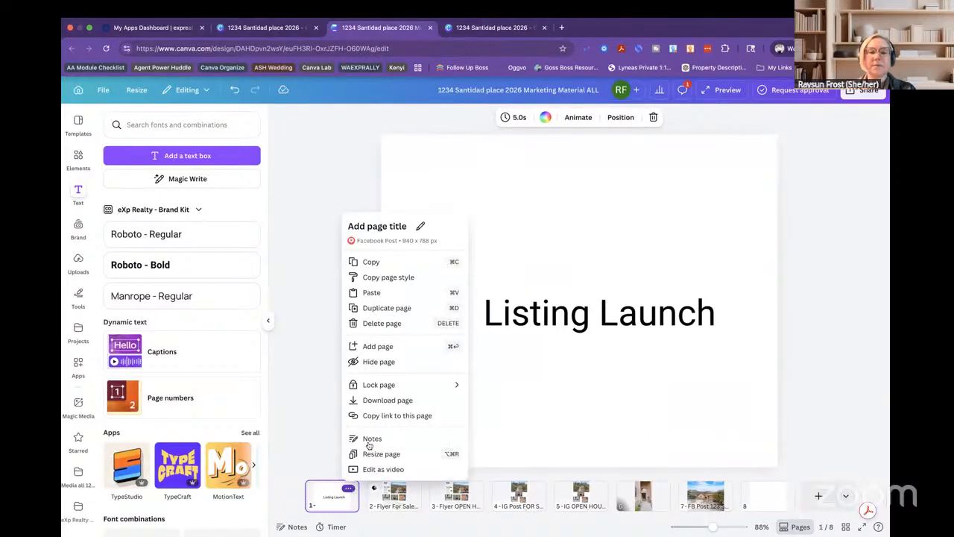
pyautogui.click(392, 310)
pyautogui.moveTo(365, 492); pyautogui.dragTo(410, 504)
pyautogui.click(846, 526)
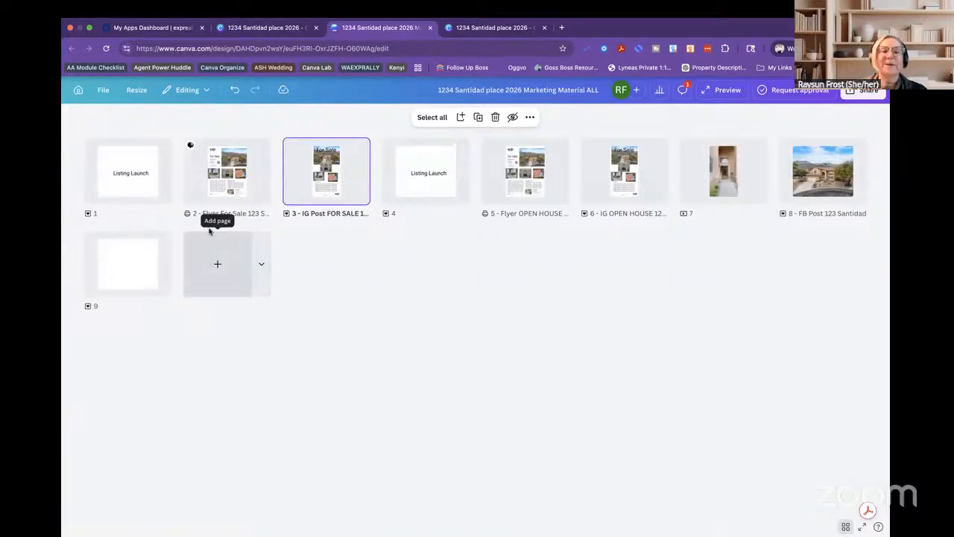
# Change the copied title page's 'Listing Launch' text to 'OPEN HOUSE'.
pyautogui.click(416, 173)
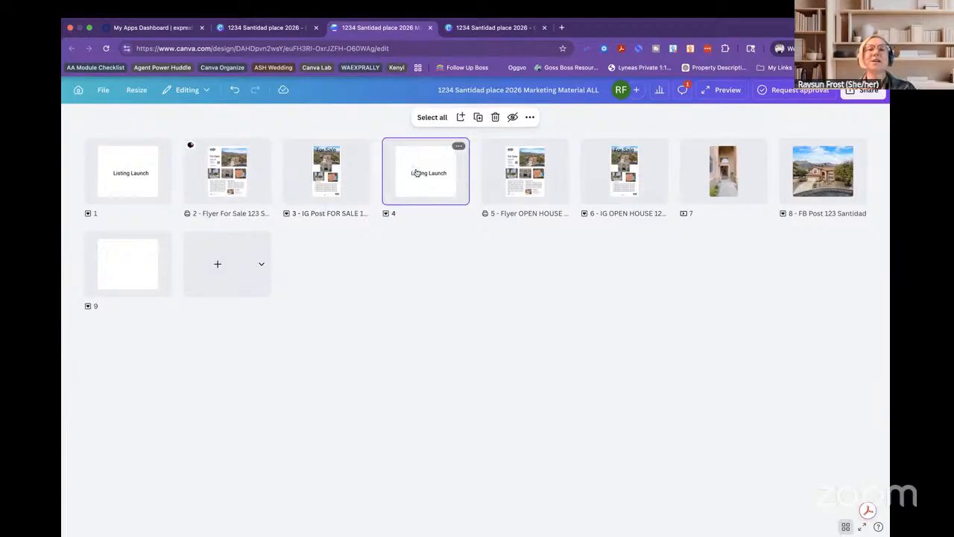
pyautogui.doubleClick(421, 175)
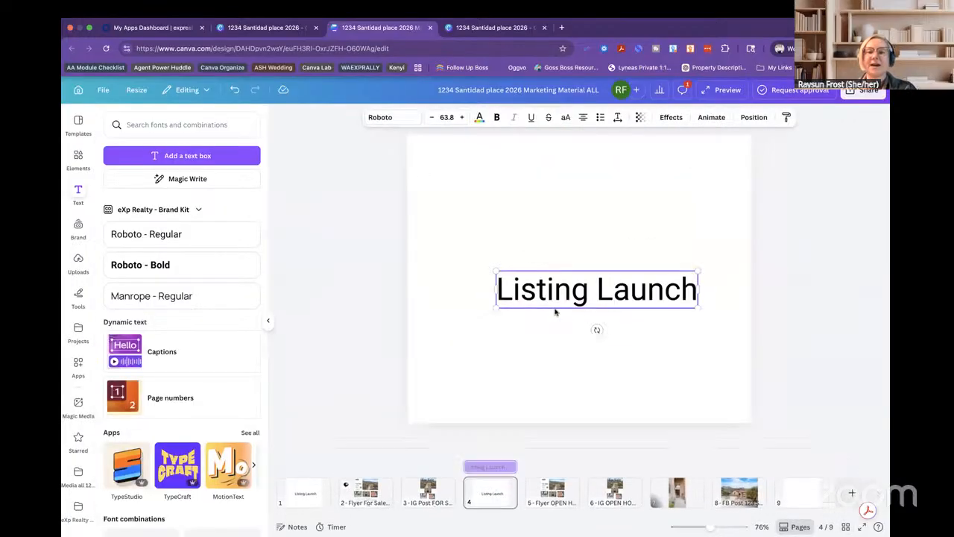
pyautogui.click(541, 292)
pyautogui.click(539, 291)
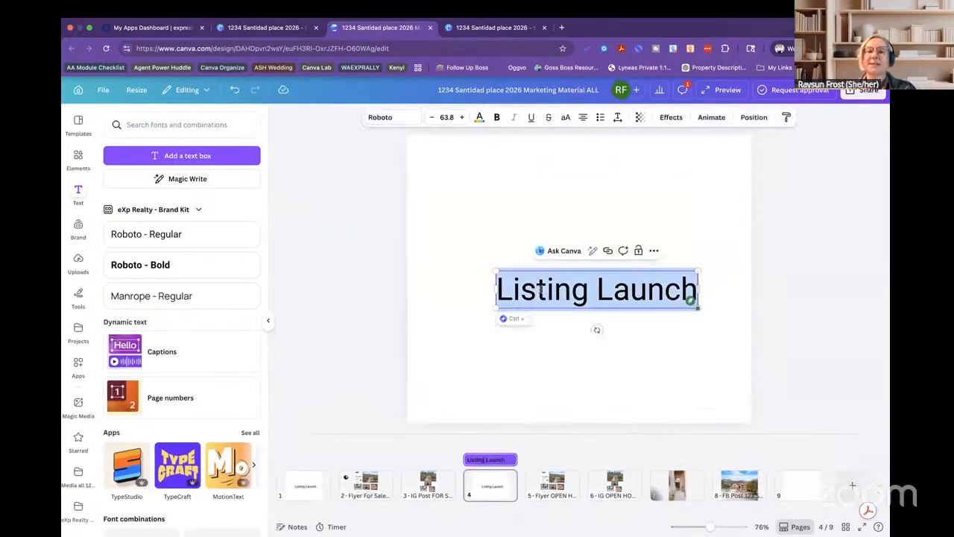
pyautogui.write('OPEN HOUSE')
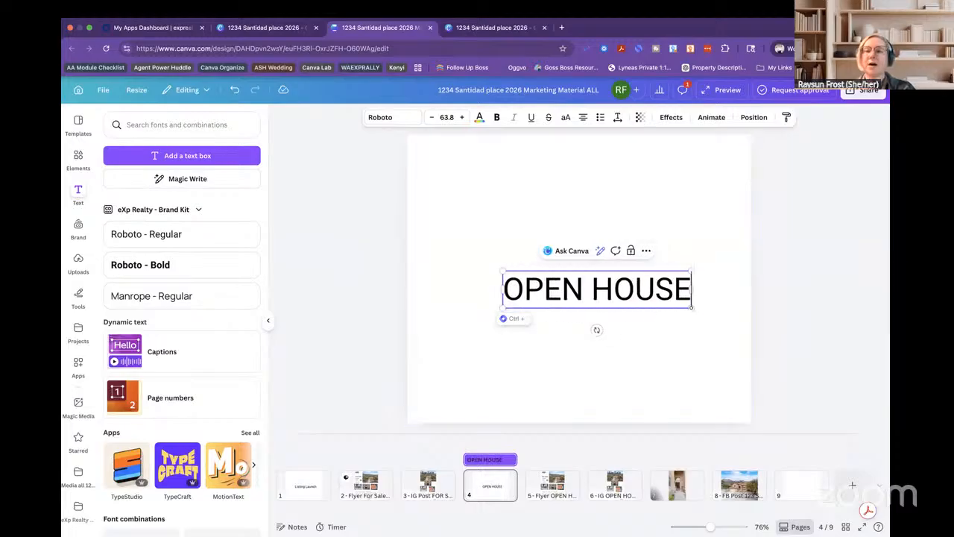
pyautogui.click(816, 376)
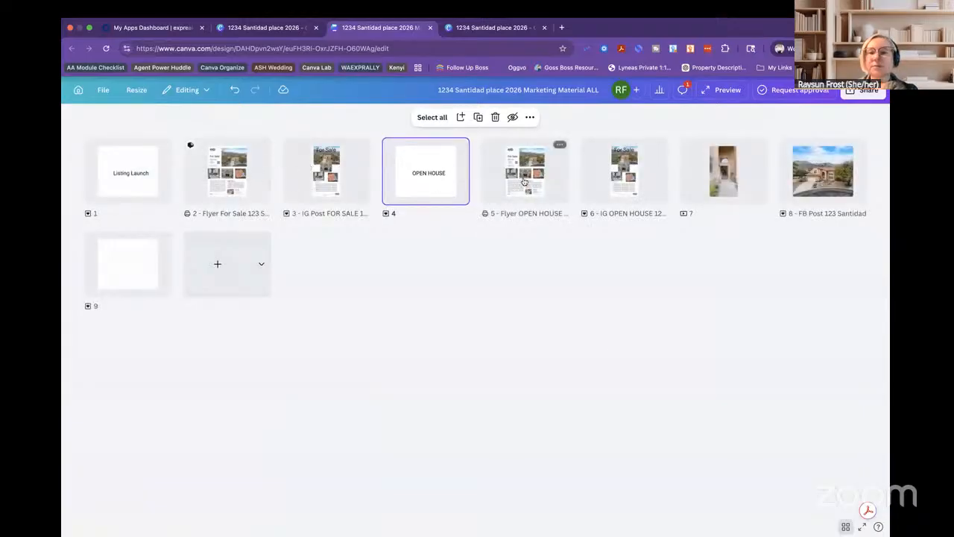
# Reorder the pages so the video is page 4 and the FB post is page 5.
pyautogui.moveTo(624, 193); pyautogui.dragTo(382, 188)
pyautogui.moveTo(649, 193); pyautogui.dragTo(382, 175)
pyautogui.moveTo(837, 177); pyautogui.dragTo(489, 184)
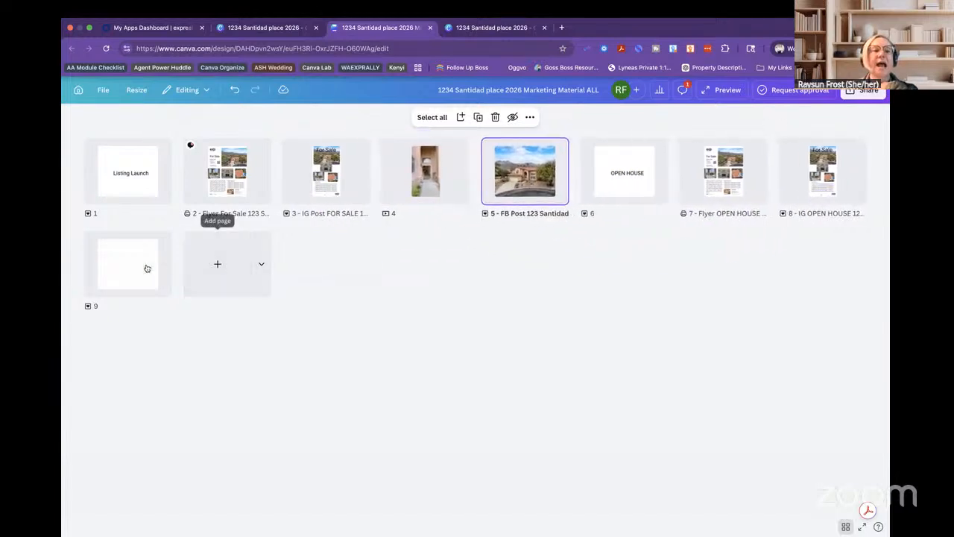
# Add an 'UNDER CONTRACT' heading in Roboto Regular to blank page 9.
pyautogui.doubleClick(136, 268)
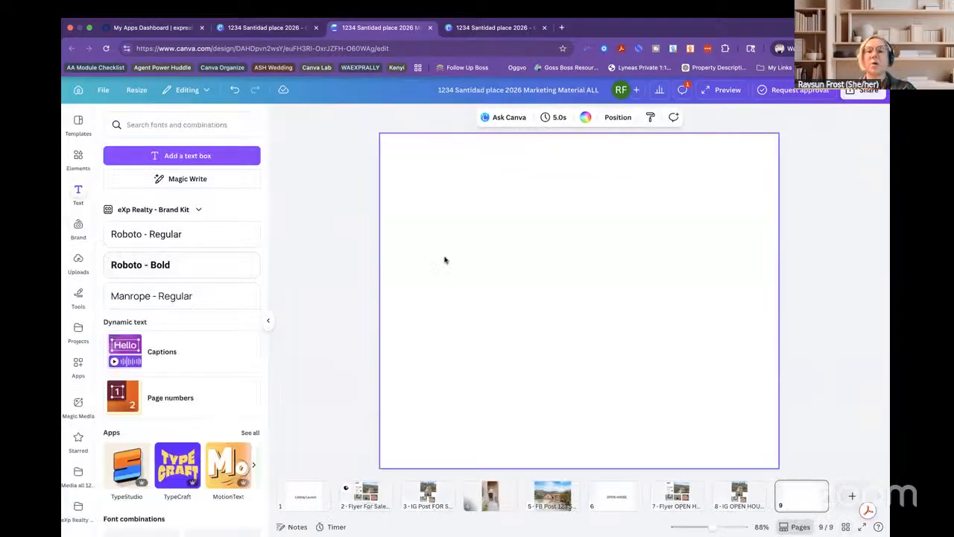
pyautogui.click(159, 243)
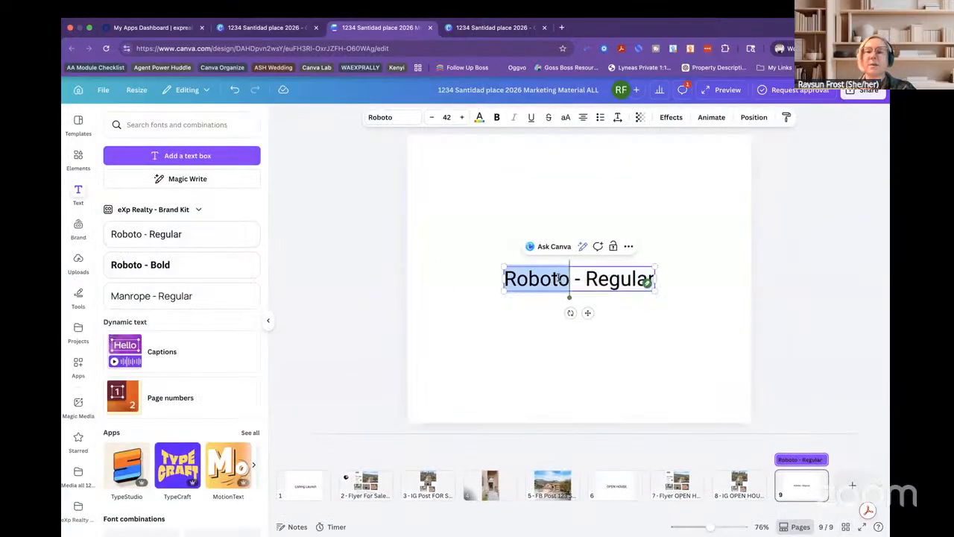
pyautogui.write('UNDER CO')
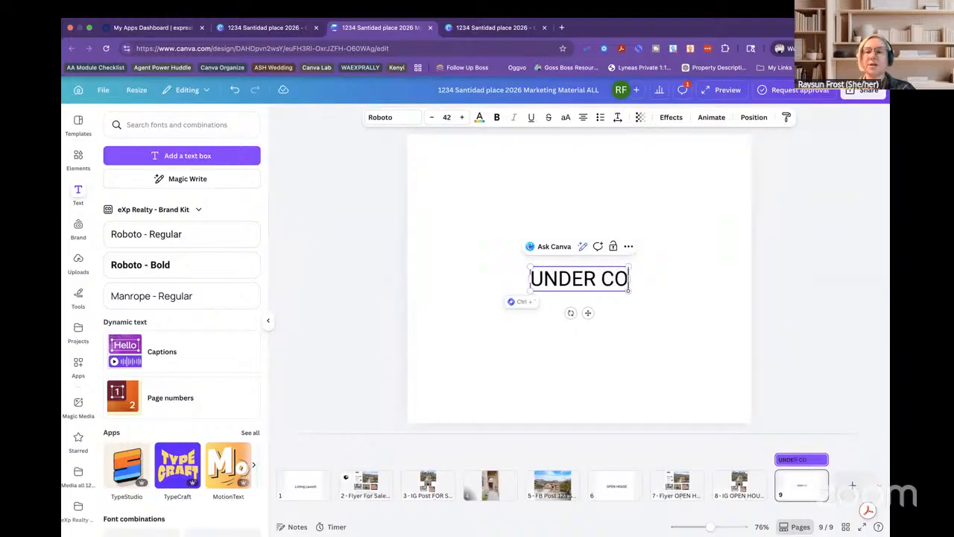
pyautogui.write('NTRACT')
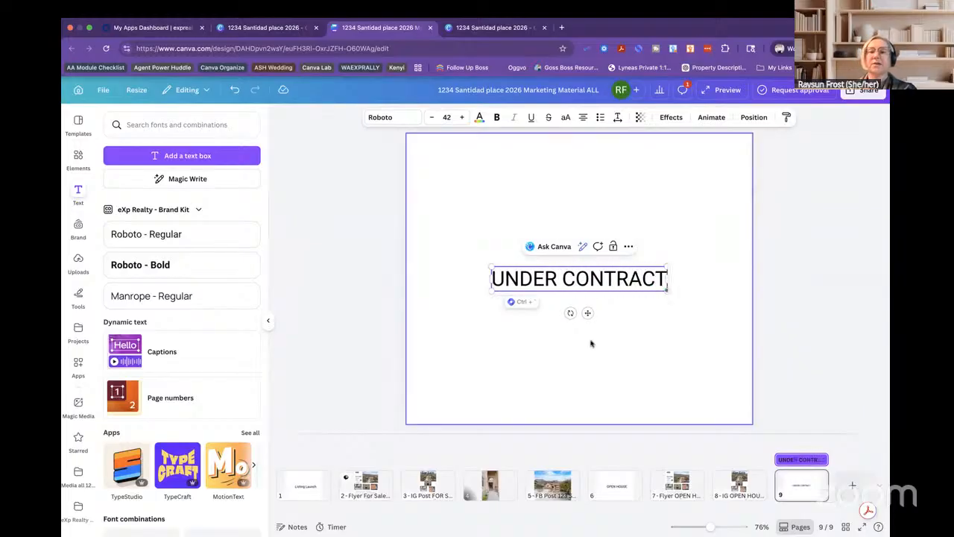
pyautogui.click(591, 342)
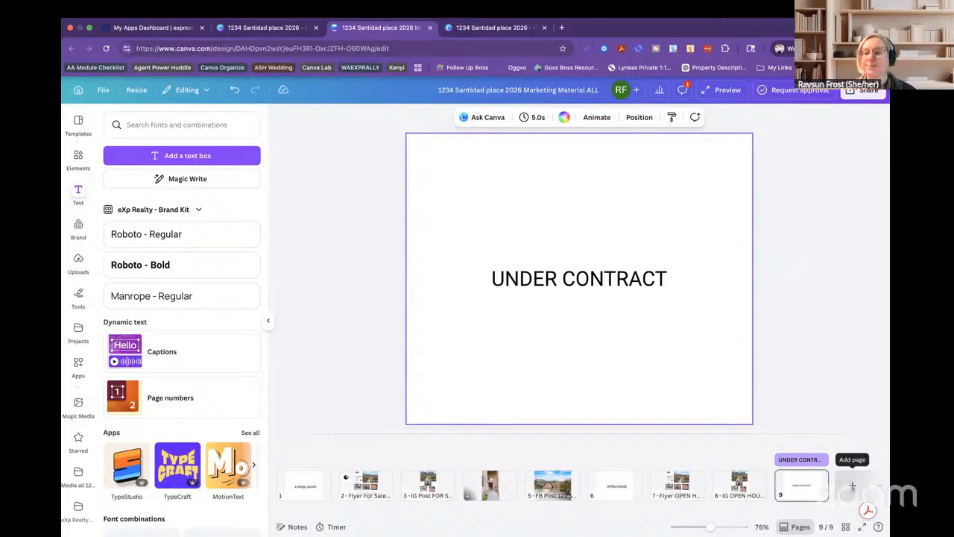
# Add a blank tenth page and bring up the Projects panel.
pyautogui.click(852, 484)
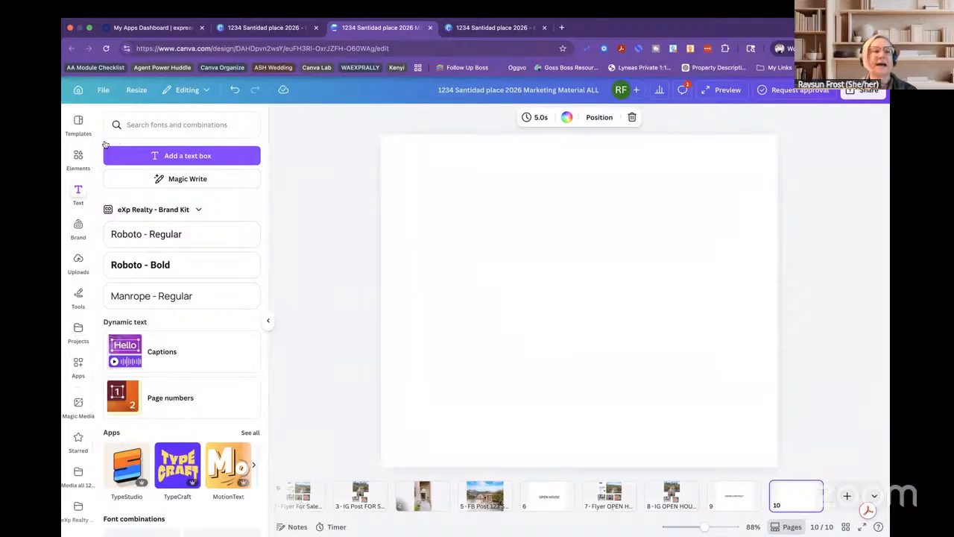
pyautogui.click(78, 331)
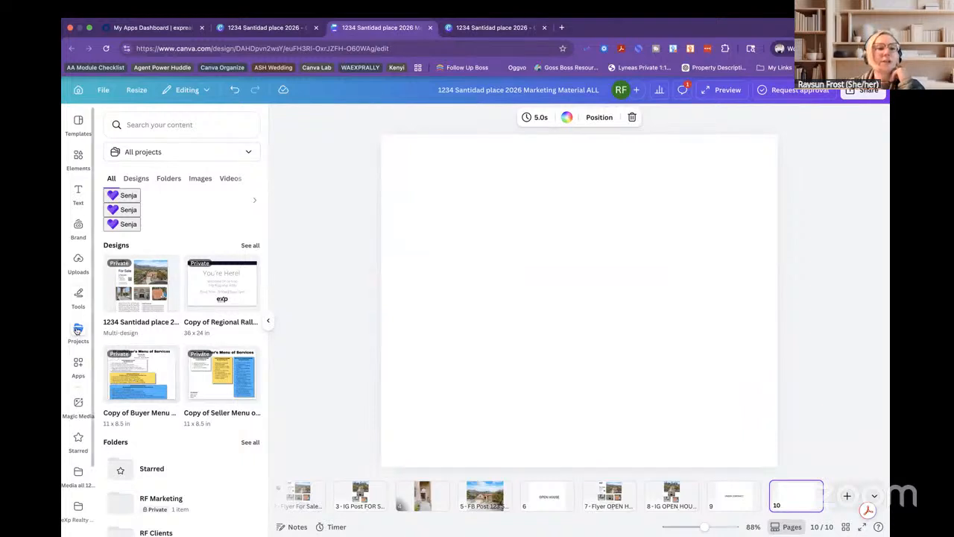
# Browse the project folders and open the Templates (Others) folder.
pyautogui.click(129, 178)
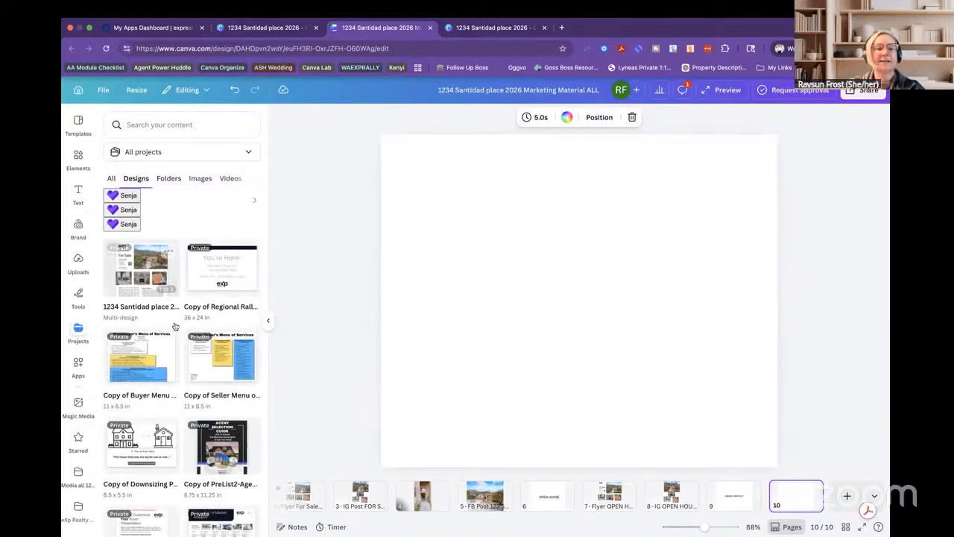
pyautogui.click(167, 180)
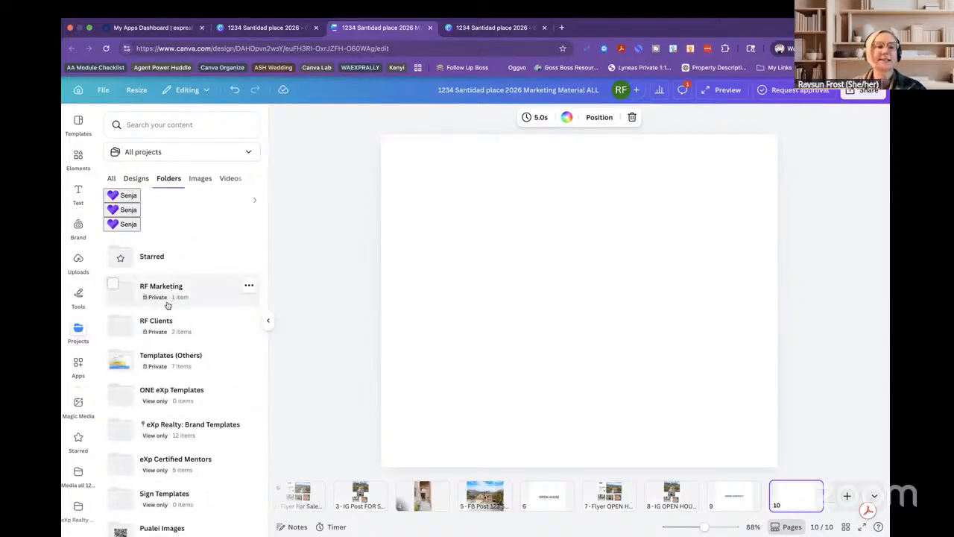
pyautogui.click(159, 356)
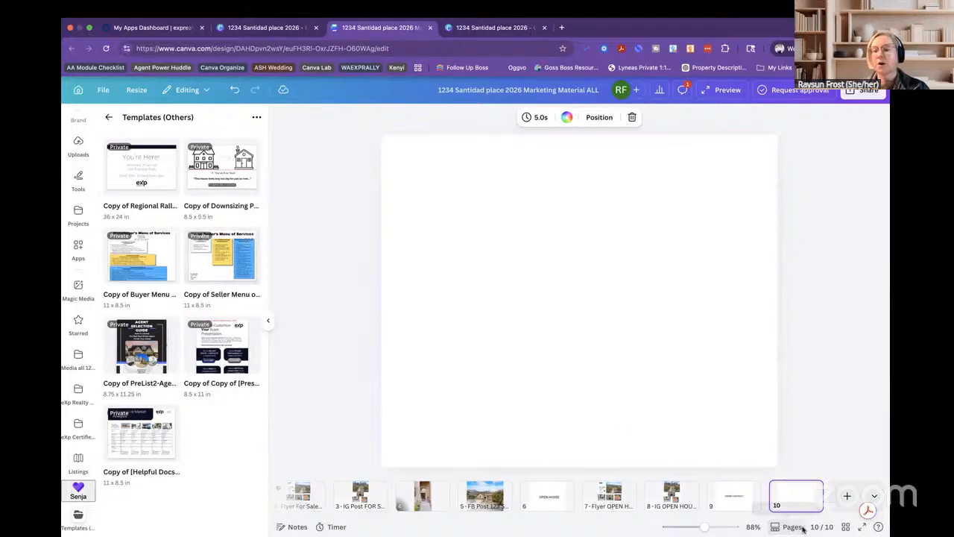
# Select blank page 10 and show it alone with a strip of page thumbnails.
pyautogui.click(420, 496)
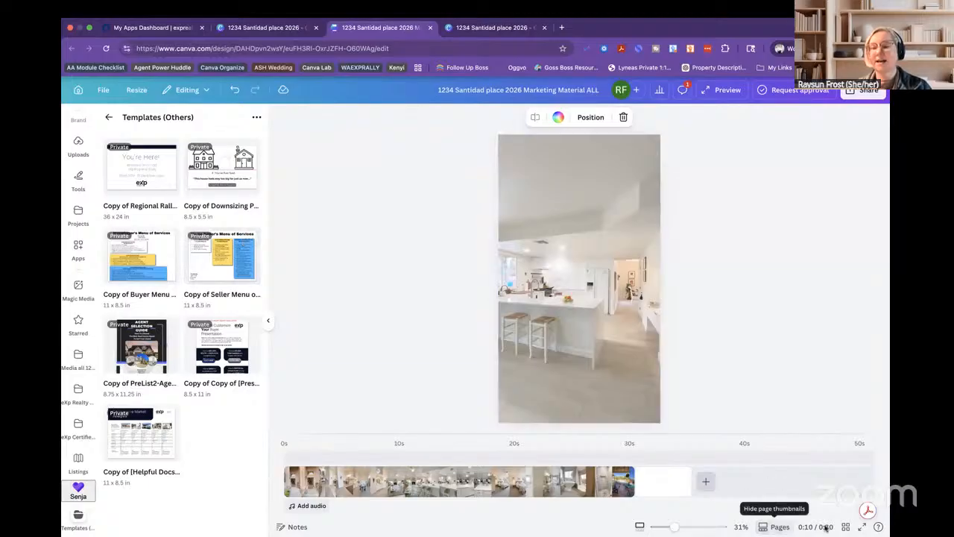
pyautogui.click(780, 526)
pyautogui.scroll(-20, 740, 438)
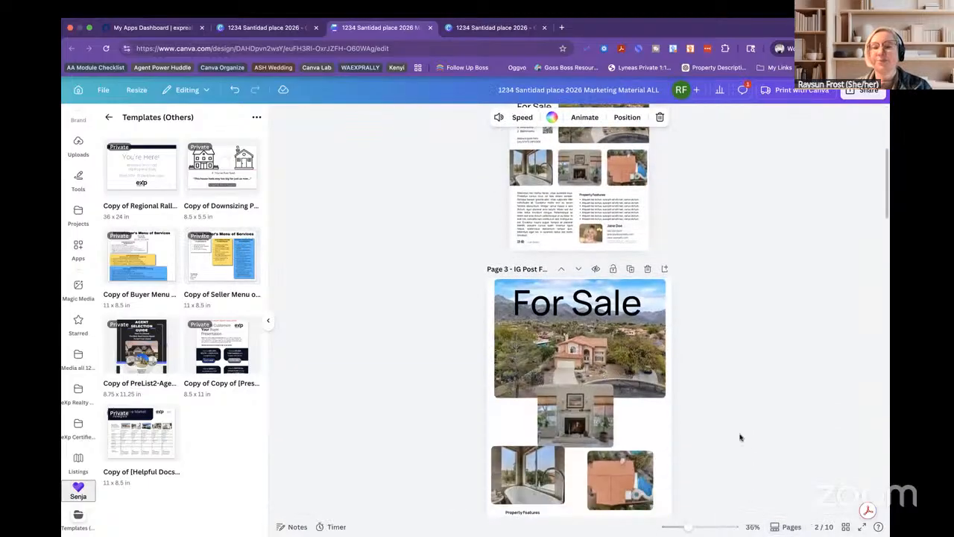
pyautogui.scroll(-4, 741, 438)
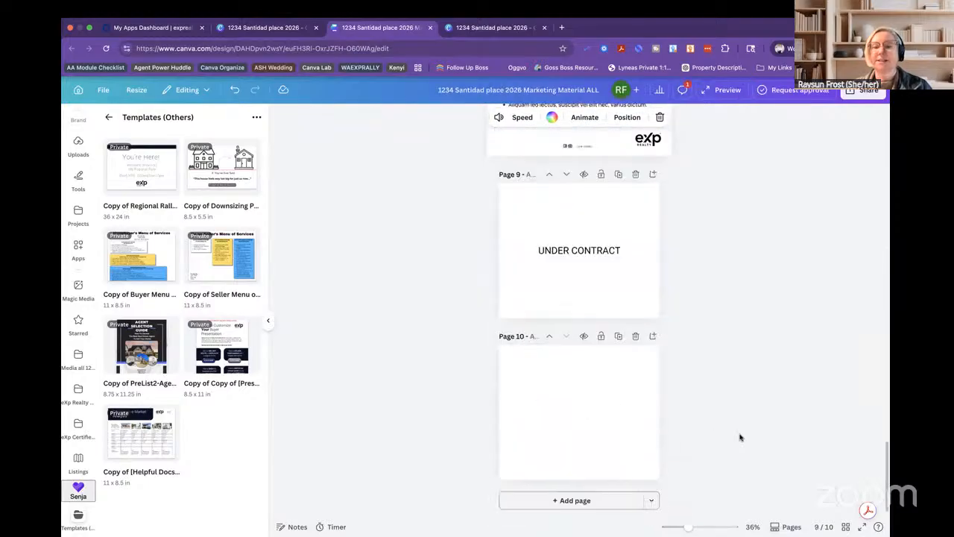
pyautogui.click(598, 417)
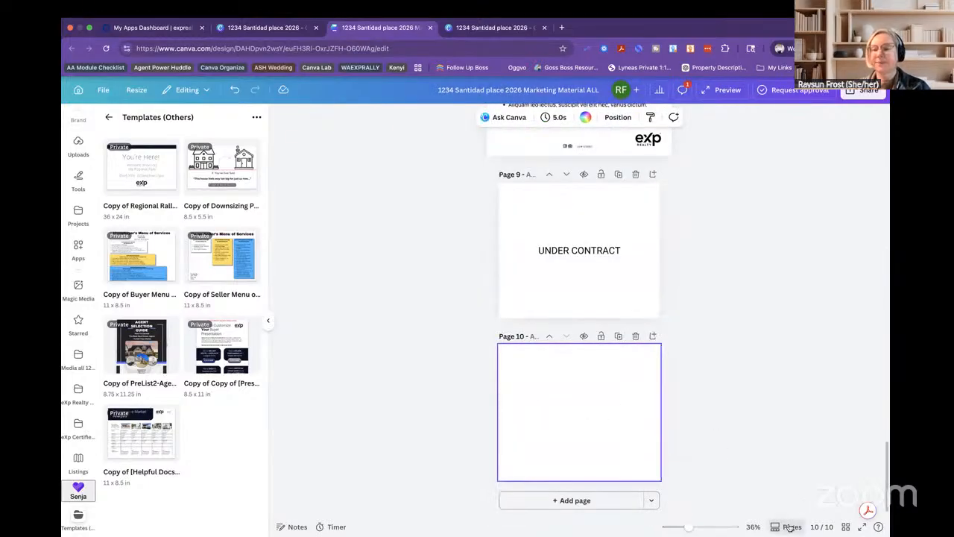
pyautogui.click(790, 526)
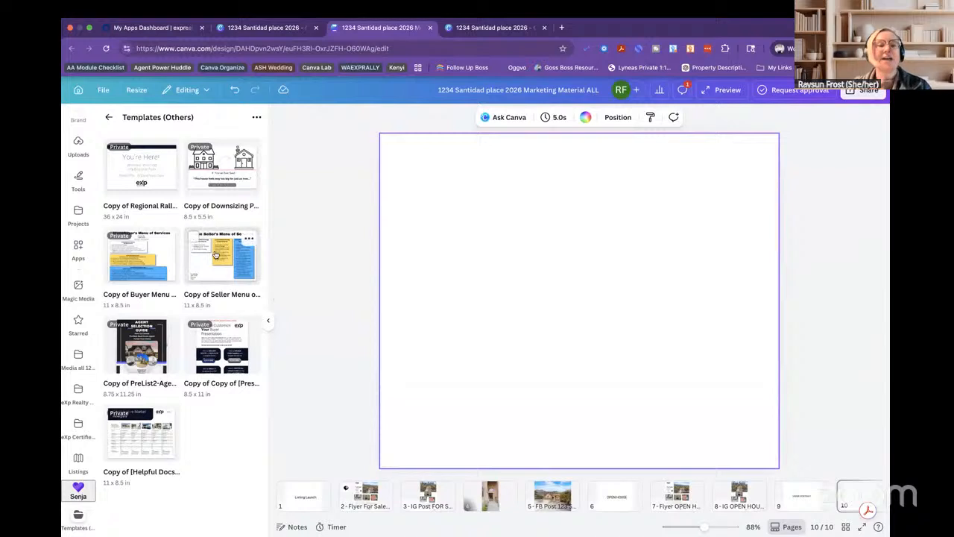
# Place the Copy of Seller Menu design onto page 10, then add blank page 11.
pyautogui.moveTo(212, 252); pyautogui.dragTo(504, 261)
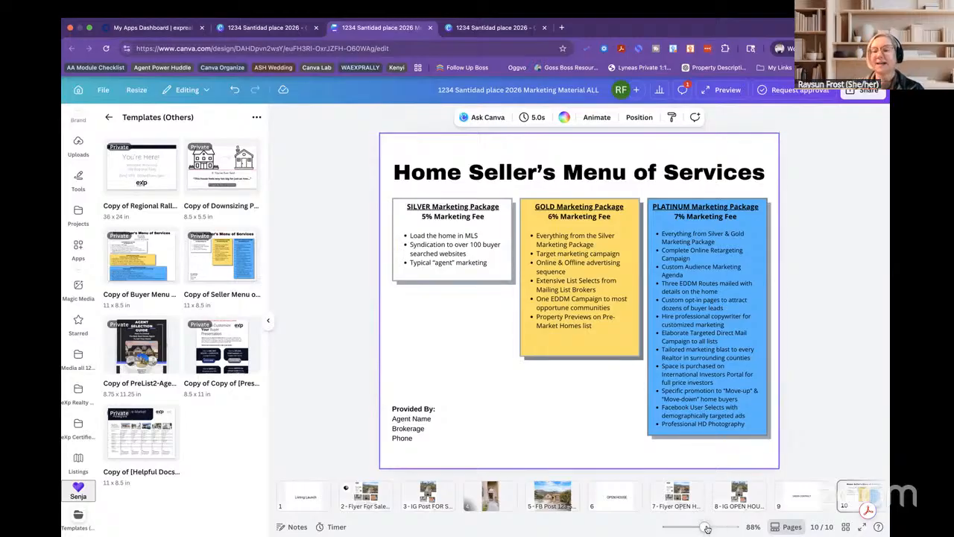
pyautogui.hscroll(2, 717, 500)
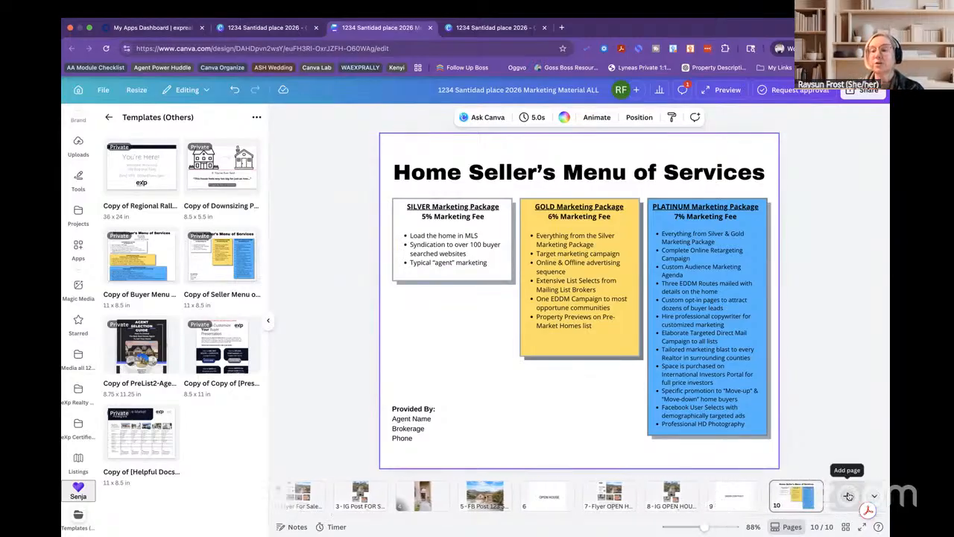
pyautogui.click(848, 497)
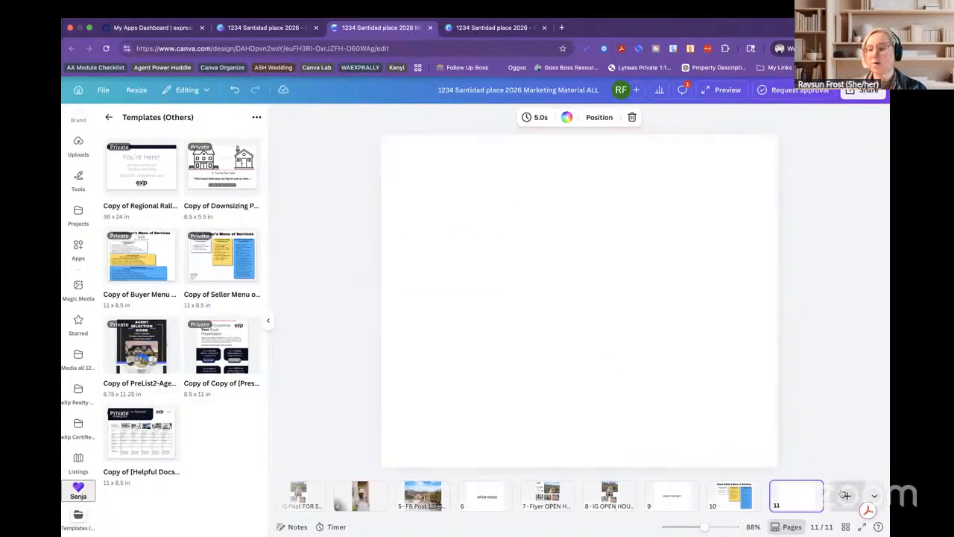
# Add a Websites page, delete blank page 11, and add a Doc page as page 12.
pyautogui.click(874, 495)
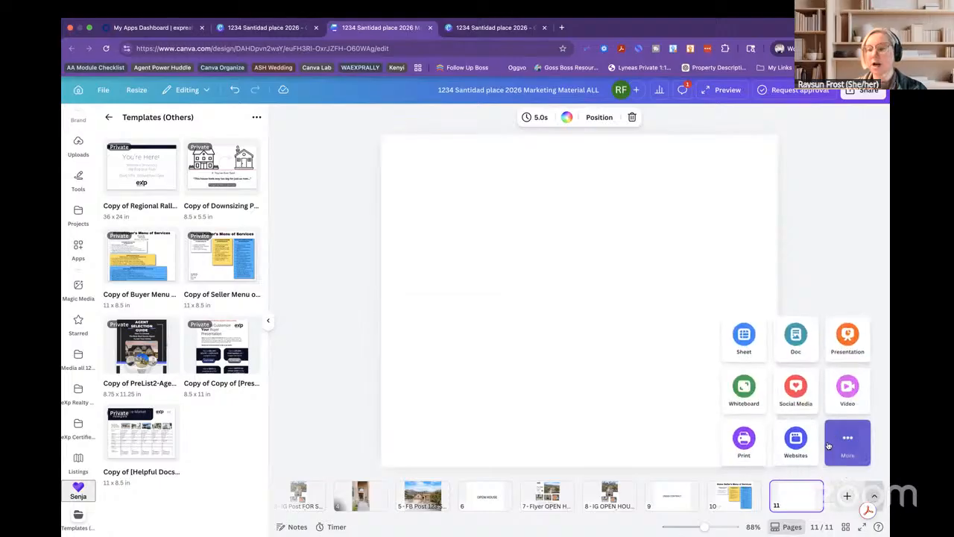
pyautogui.click(795, 445)
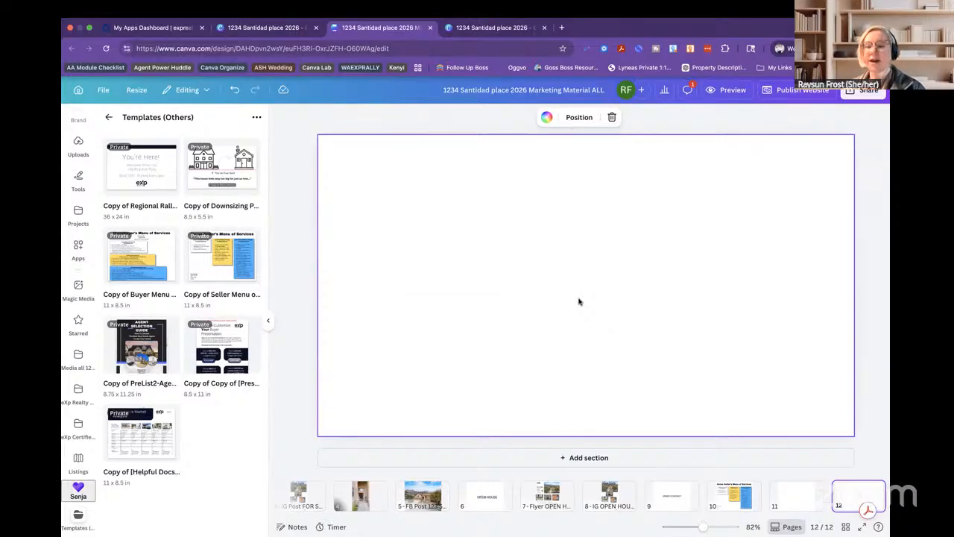
pyautogui.click(732, 498)
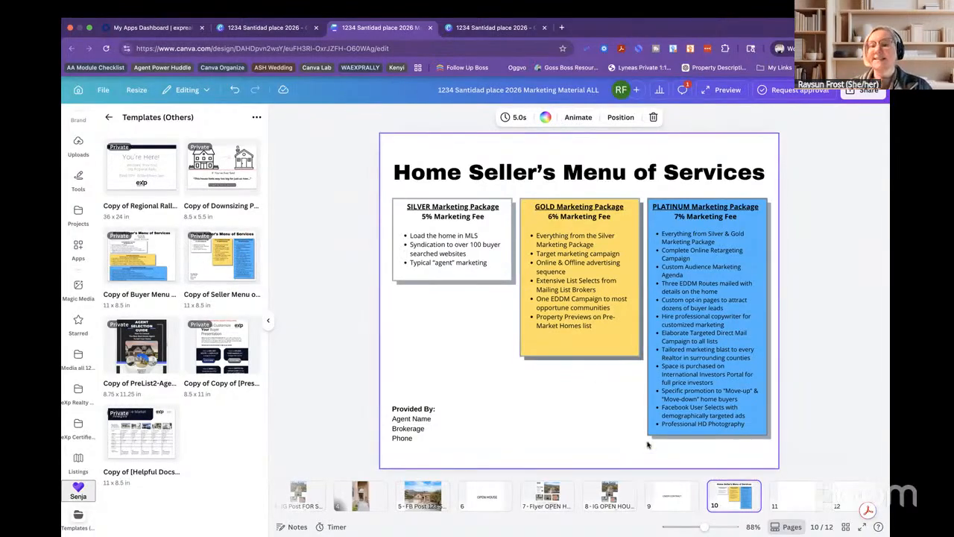
pyautogui.click(805, 495)
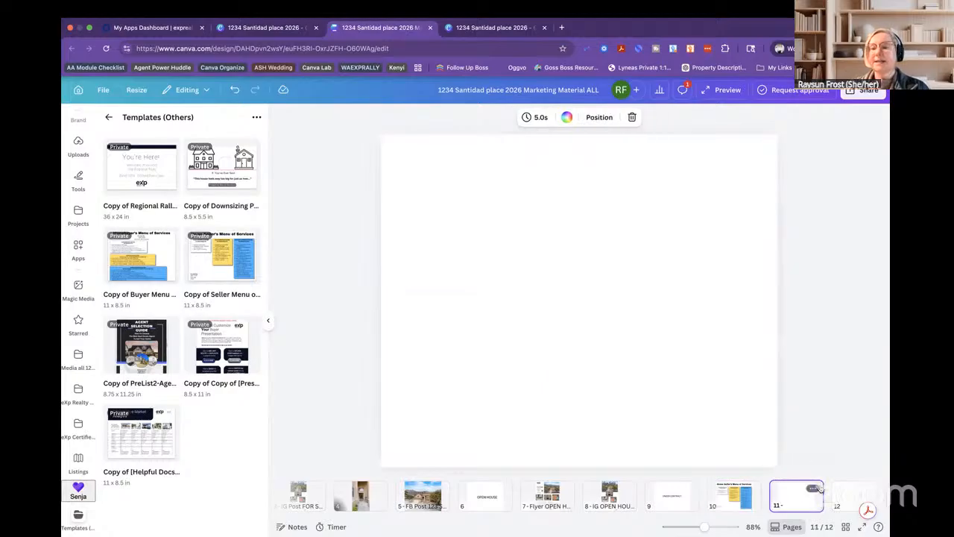
pyautogui.click(815, 489)
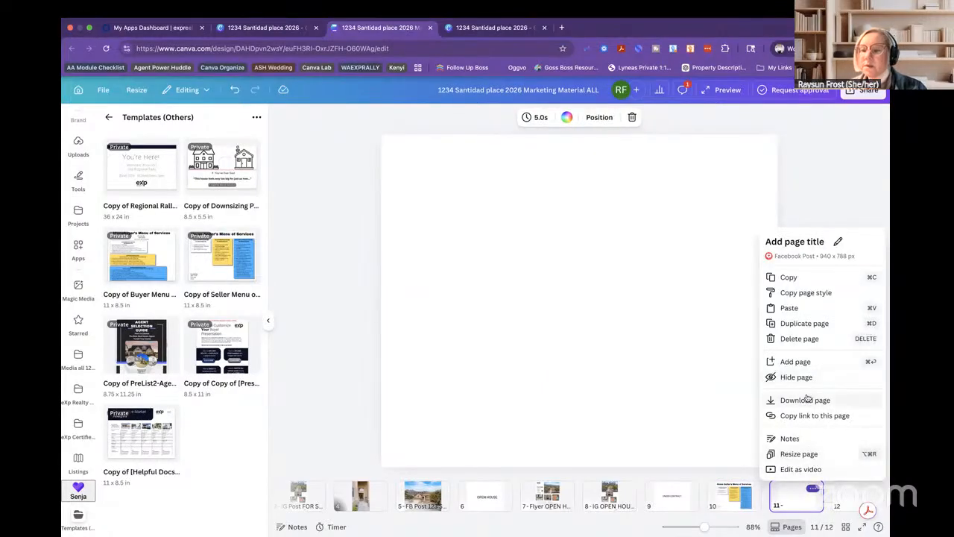
pyautogui.click(800, 339)
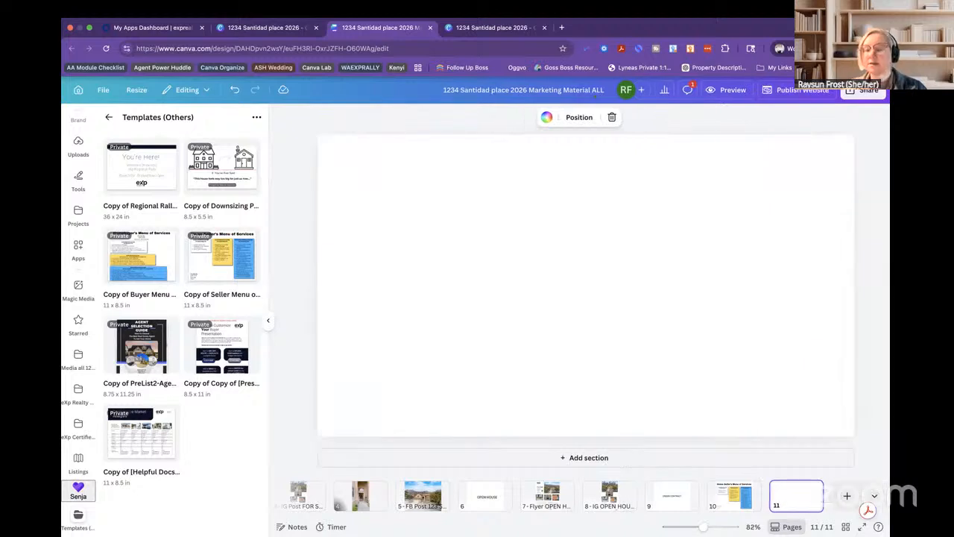
pyautogui.click(875, 495)
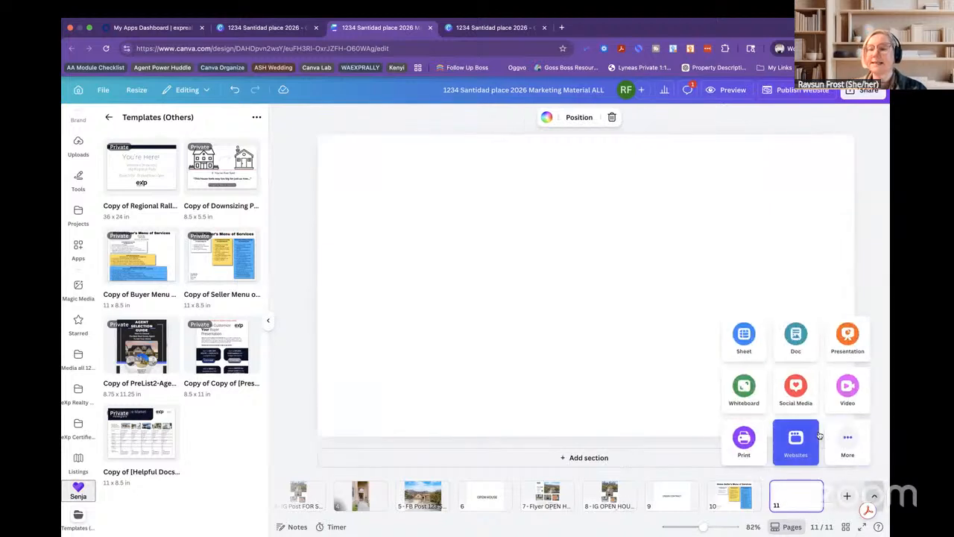
pyautogui.click(793, 346)
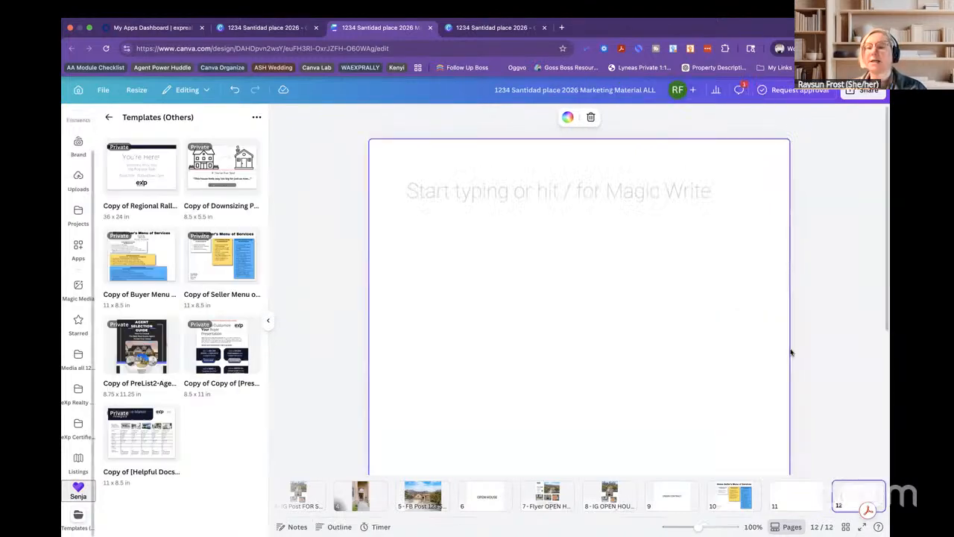
# Try the Seller's Menu on Doc page 12, remove it, and place the Agent Selection Guide instead.
pyautogui.moveTo(210, 265); pyautogui.dragTo(529, 277)
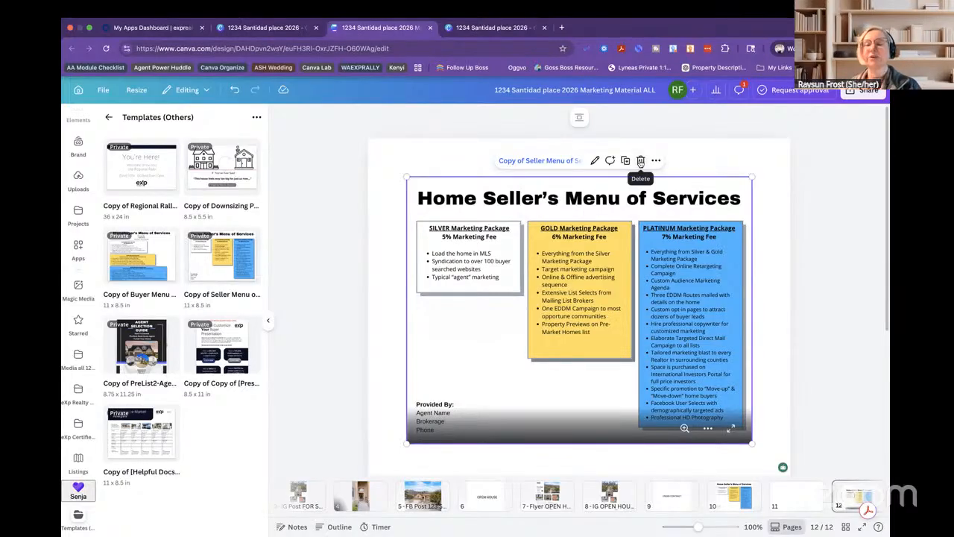
pyautogui.click(640, 161)
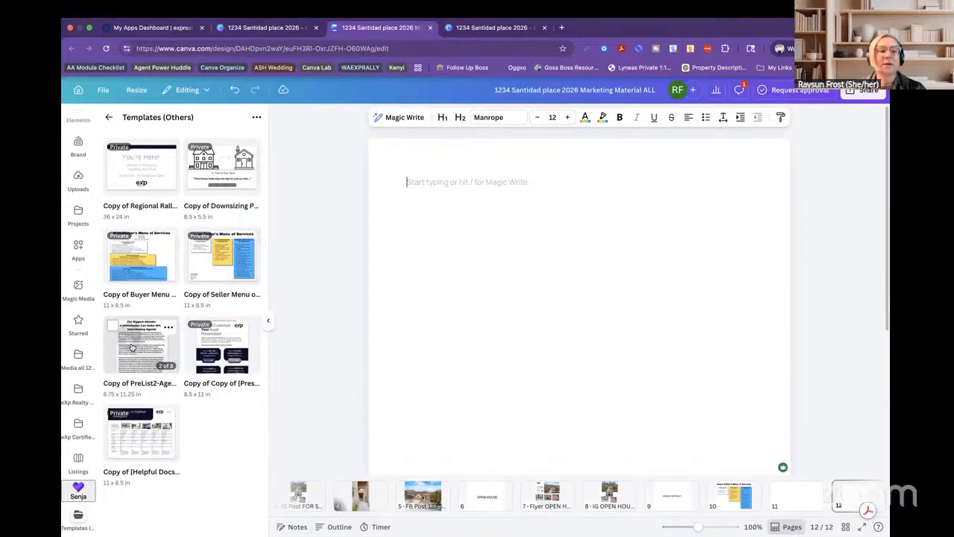
pyautogui.moveTo(133, 347); pyautogui.dragTo(546, 273)
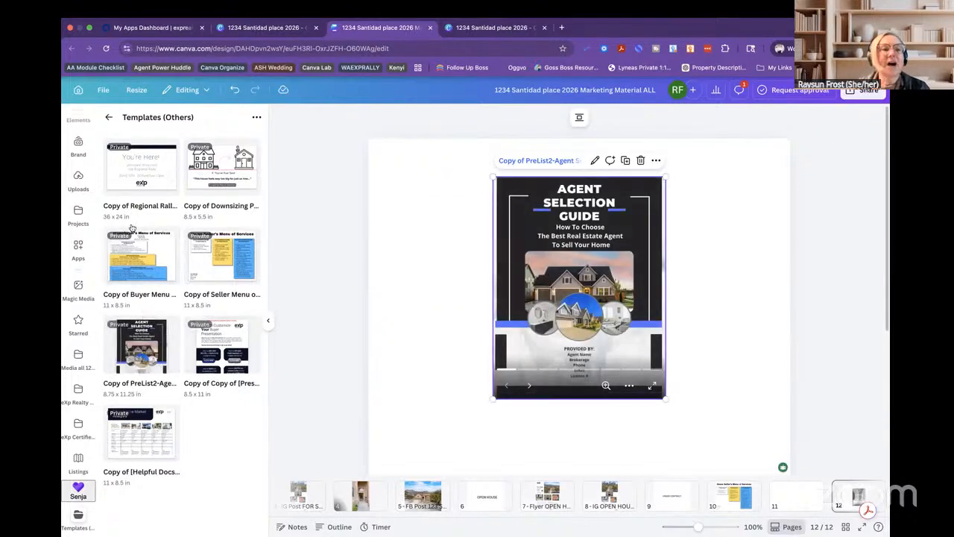
# Open the individual pages of the Agent Selection Guide (Copy of PreList2) from project designs.
pyautogui.click(108, 117)
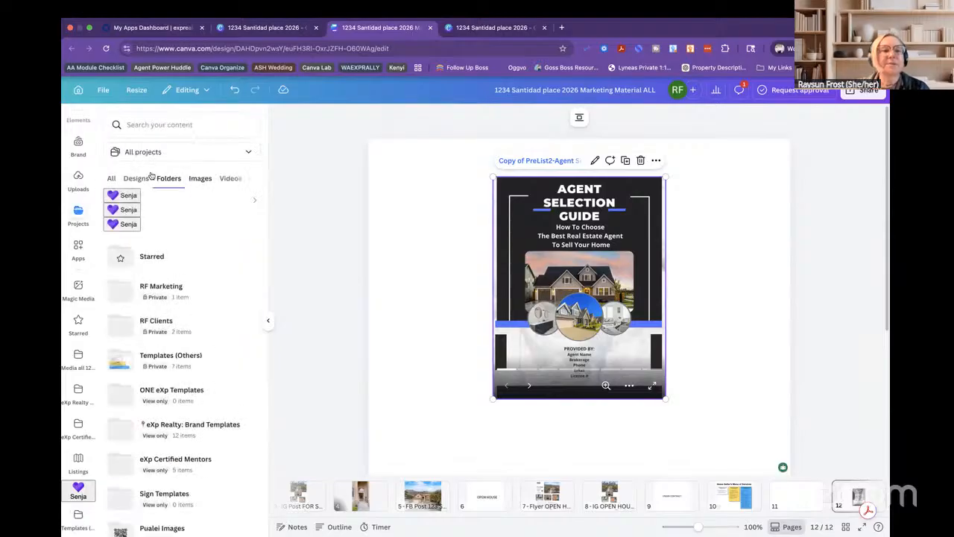
pyautogui.click(132, 179)
pyautogui.scroll(-3, 223, 313)
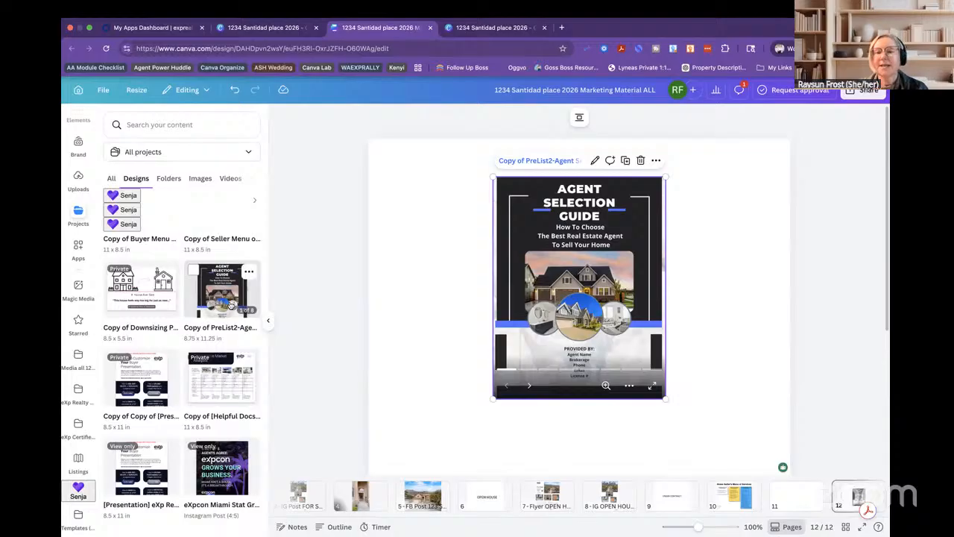
pyautogui.click(231, 305)
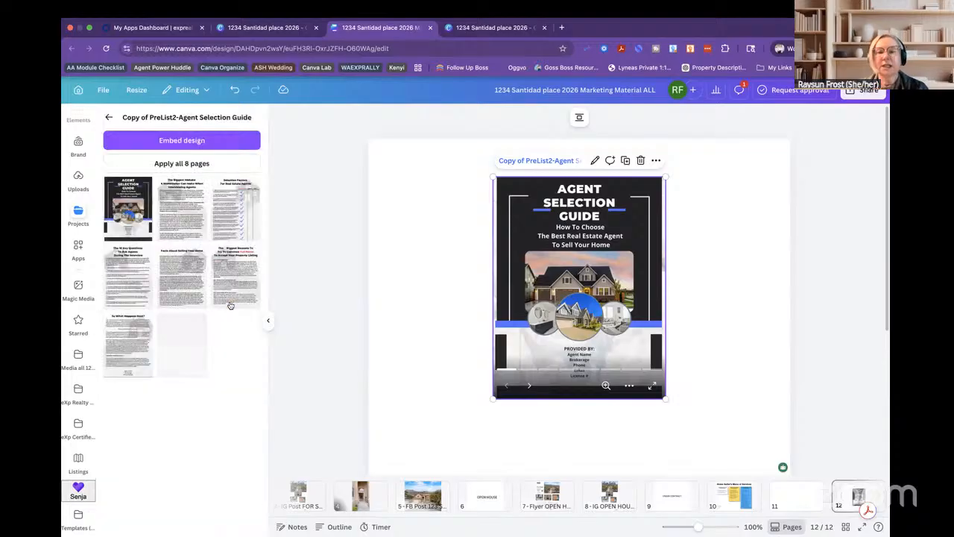
pyautogui.click(109, 120)
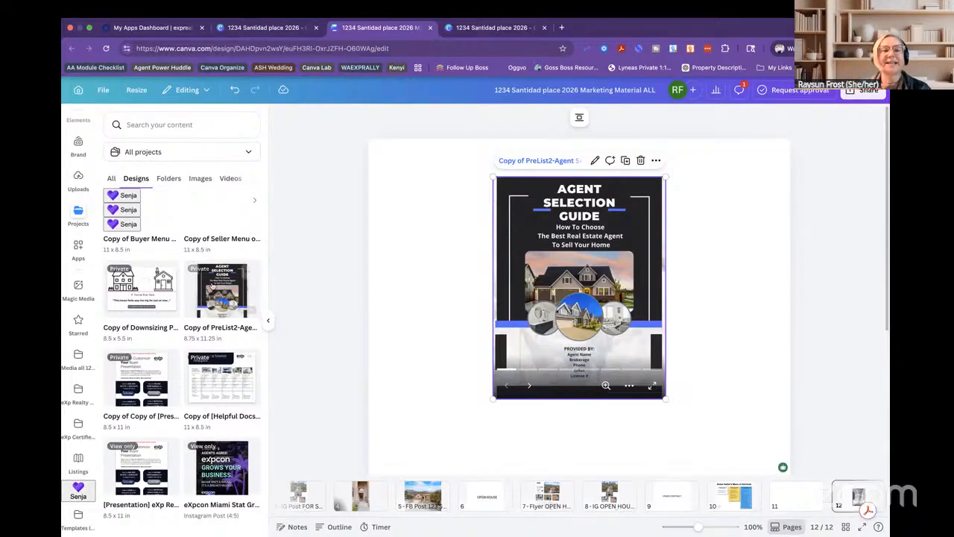
pyautogui.click(221, 299)
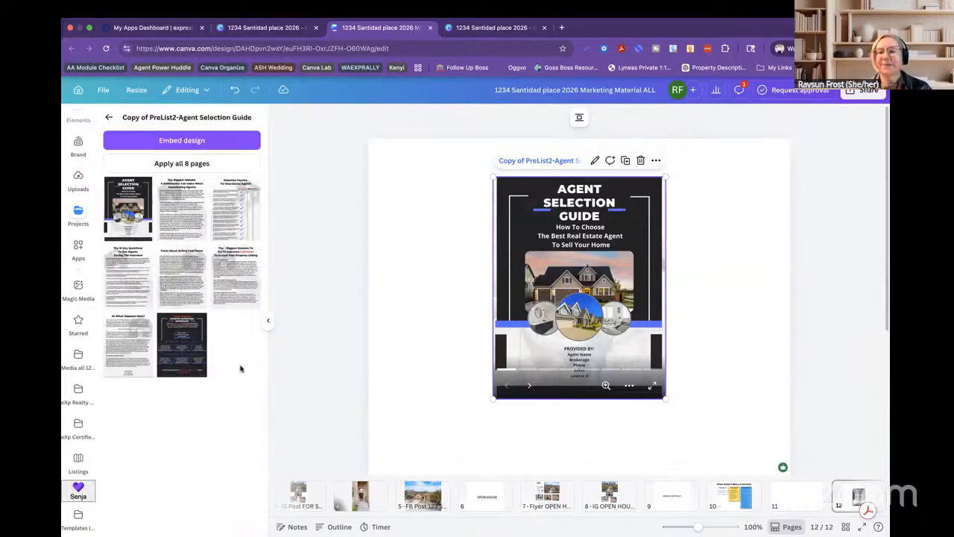
# Replace the embedded guide cover on page 12 with the Massive Marketing Approach page.
pyautogui.click(640, 160)
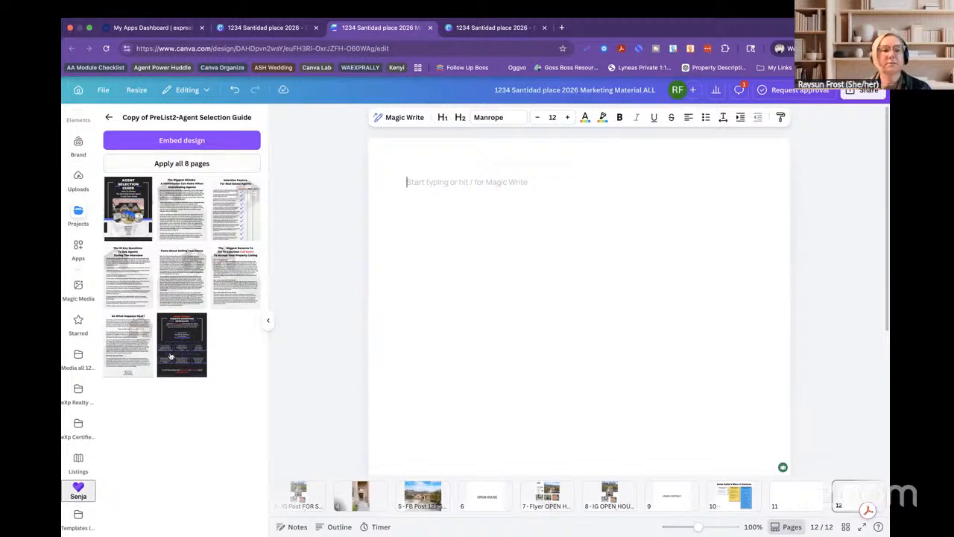
pyautogui.click(170, 350)
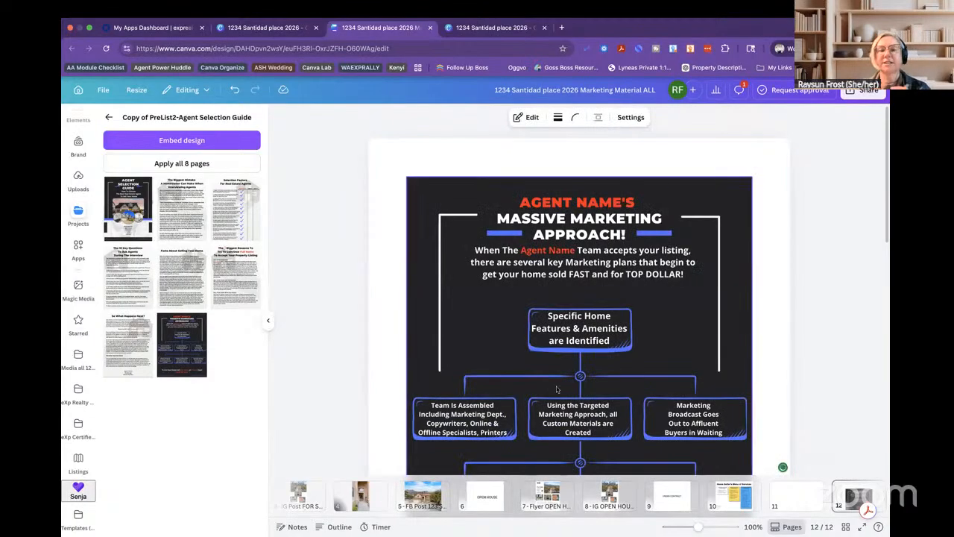
pyautogui.scroll(-6, 533, 374)
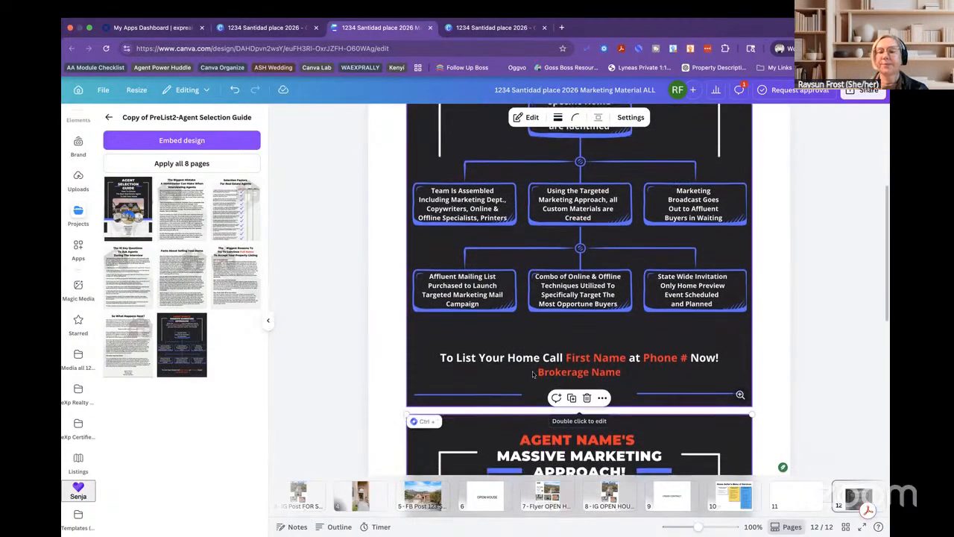
pyautogui.scroll(-3, 532, 375)
pyautogui.scroll(4, 533, 375)
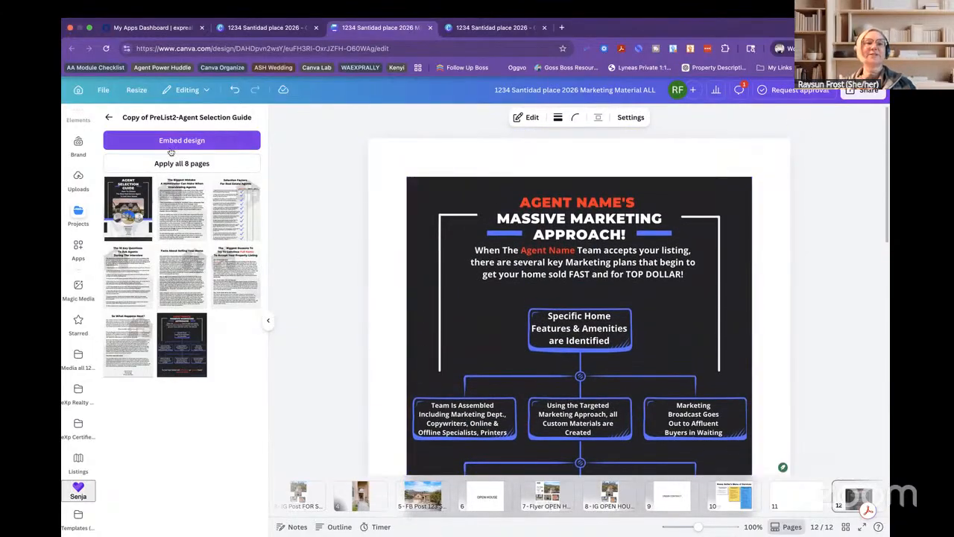
pyautogui.click(109, 117)
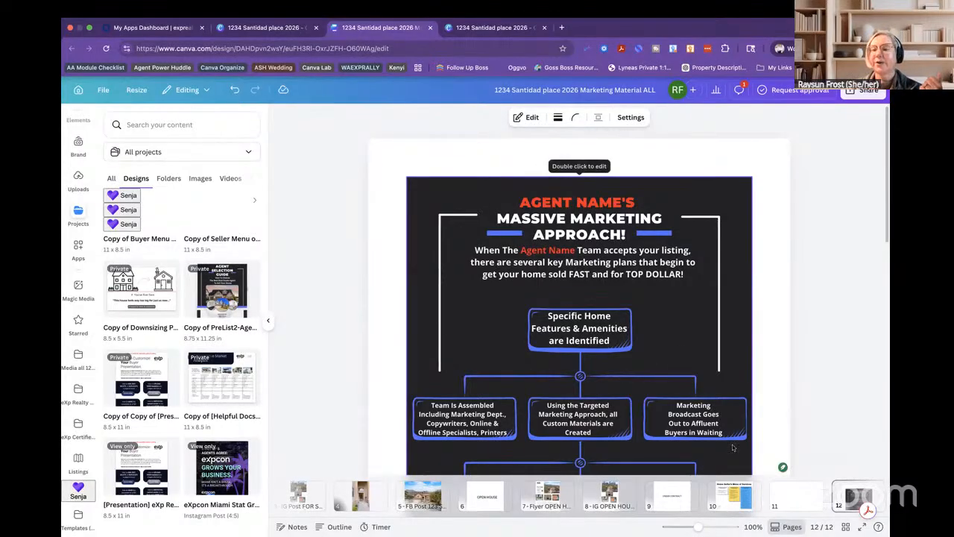
pyautogui.click(796, 495)
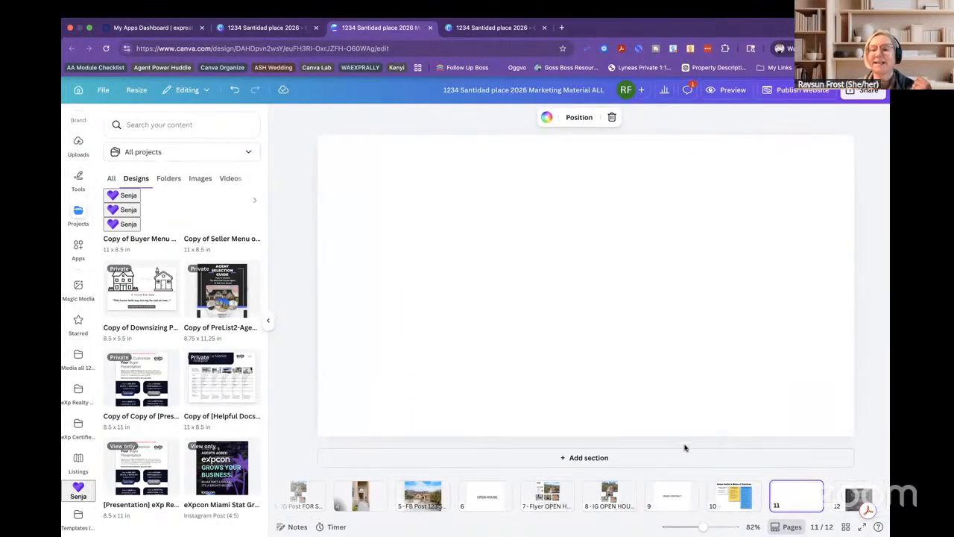
# Browse the RF Listings, eXp brand templates, RF Marketing and RF Clients folders, then open Copy of Downsizing Postcards.
pyautogui.click(467, 28)
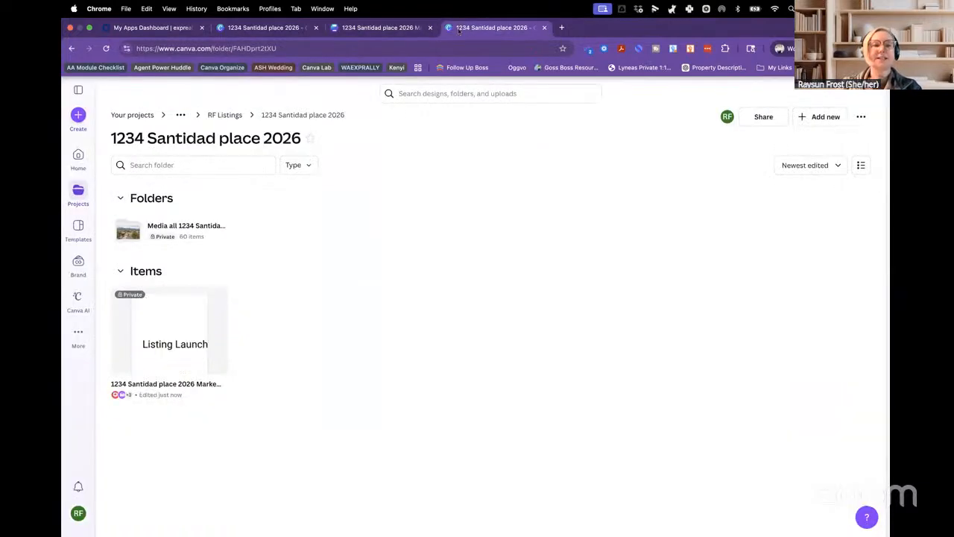
pyautogui.click(216, 115)
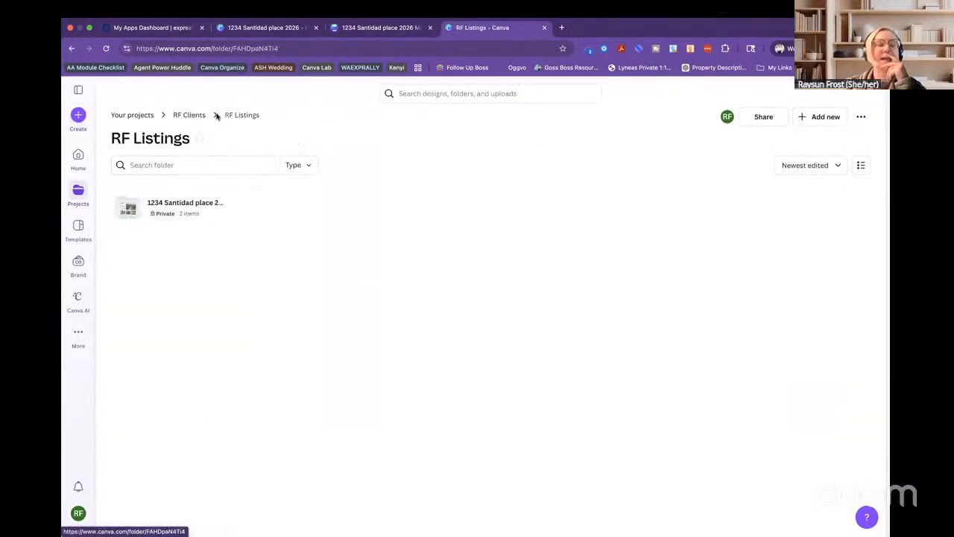
pyautogui.click(79, 191)
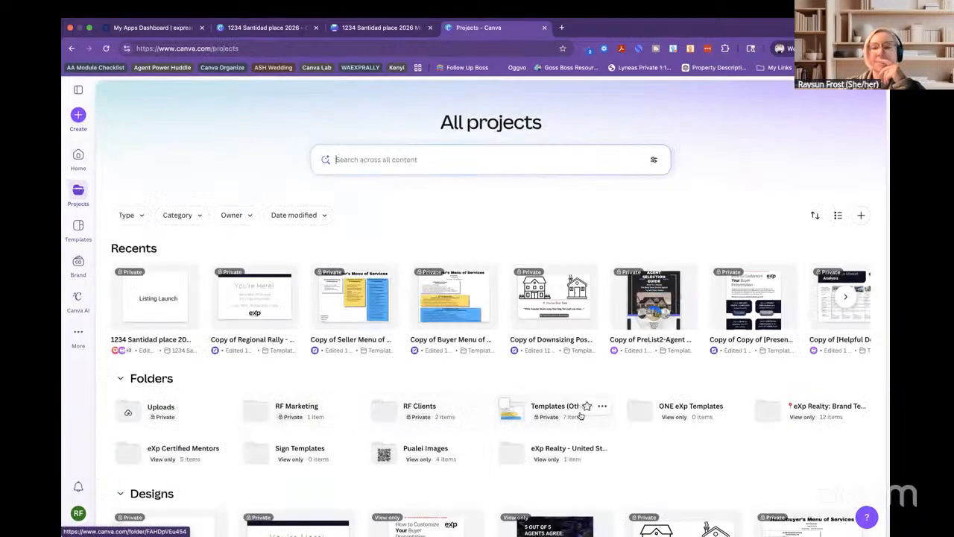
pyautogui.click(814, 406)
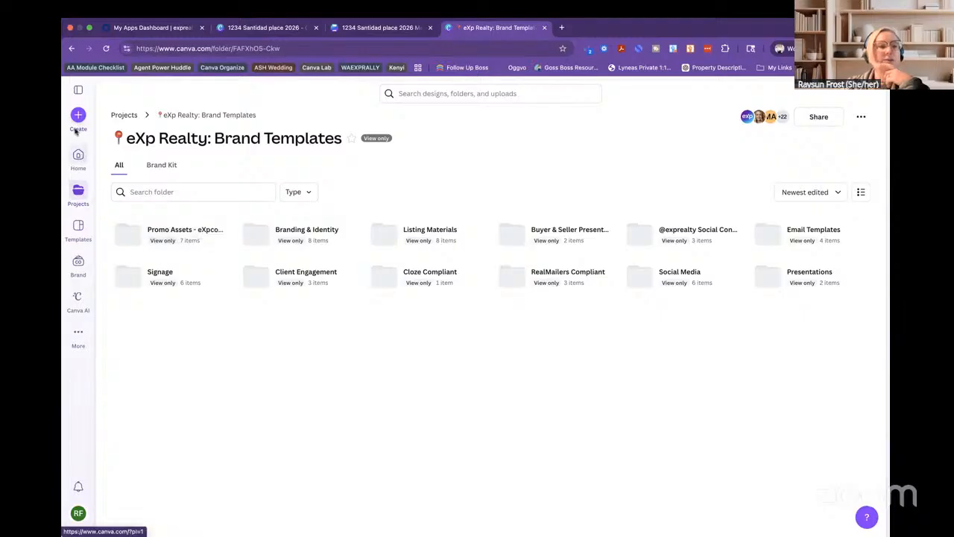
pyautogui.click(79, 228)
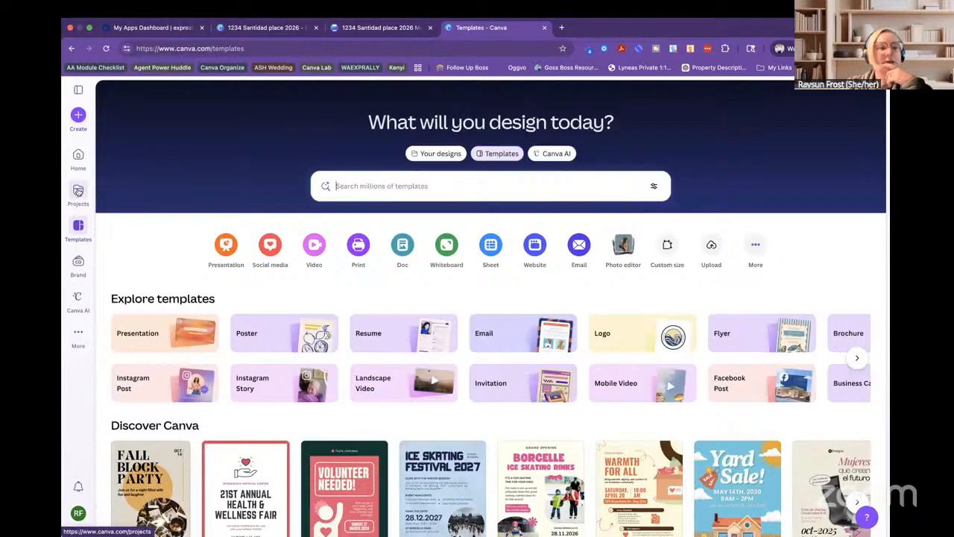
pyautogui.click(78, 191)
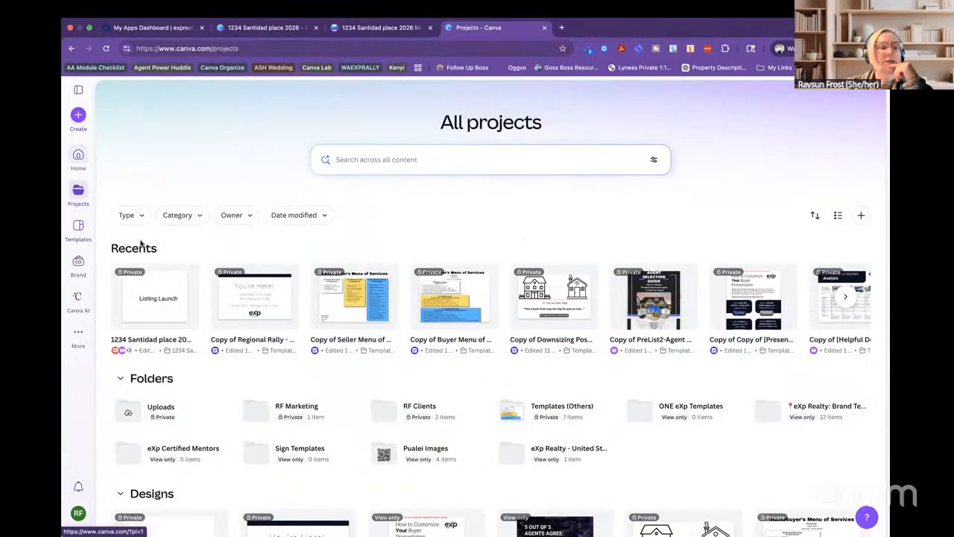
pyautogui.click(294, 409)
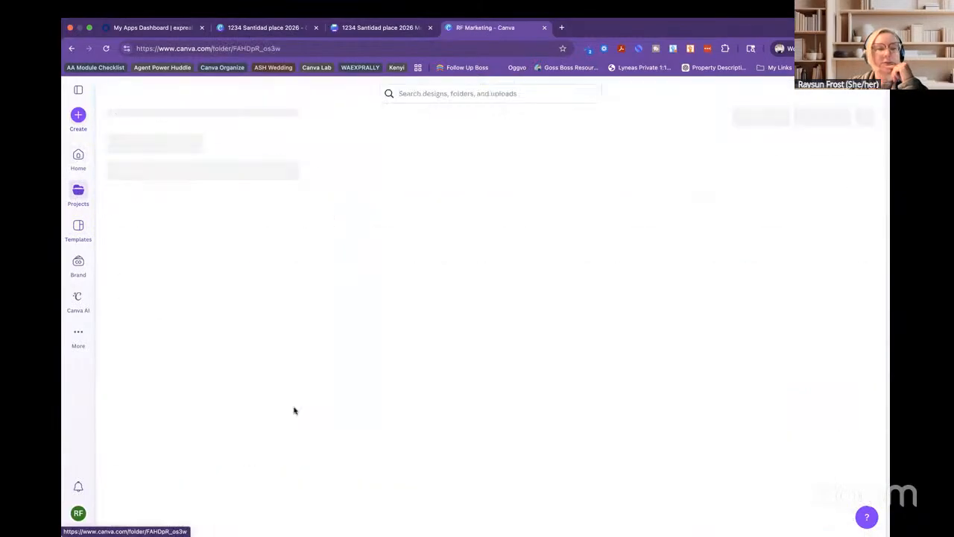
pyautogui.click(77, 195)
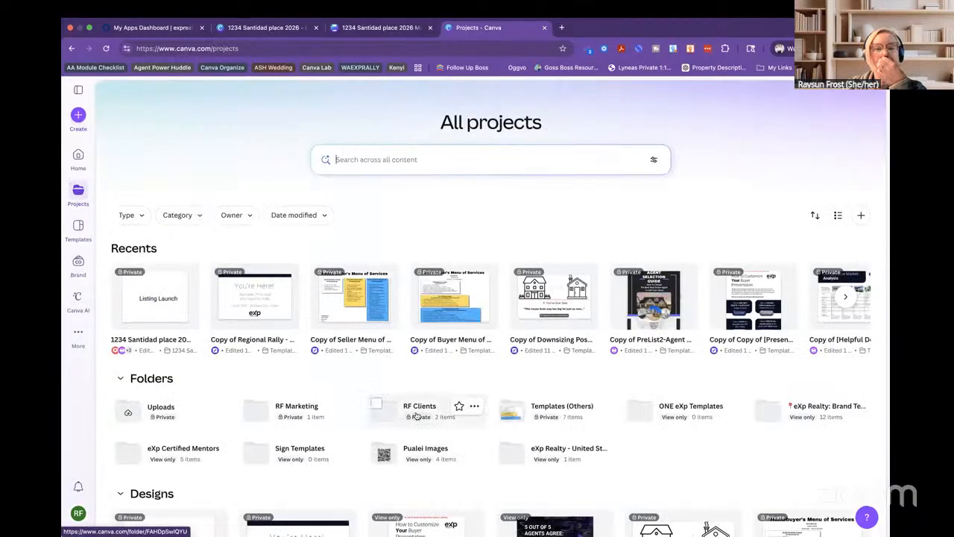
pyautogui.click(415, 414)
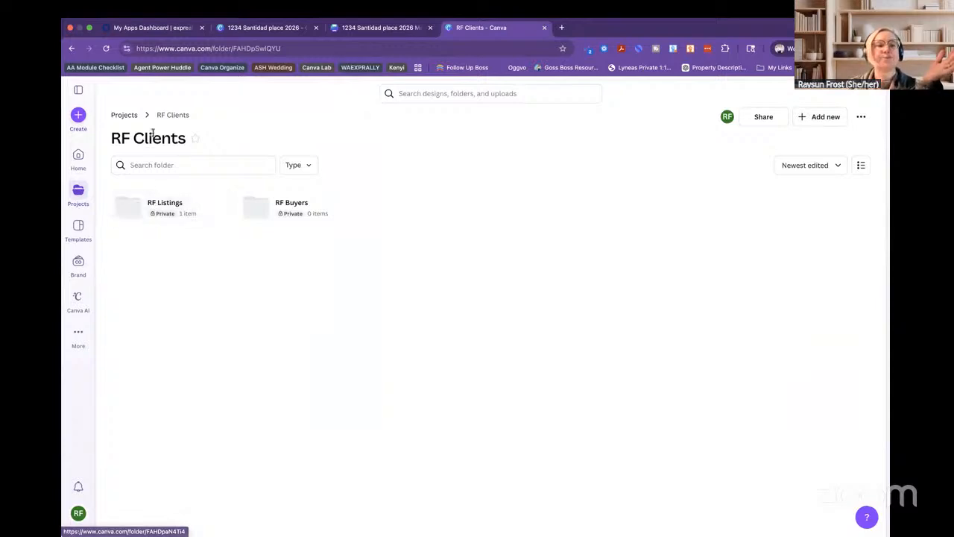
pyautogui.click(127, 116)
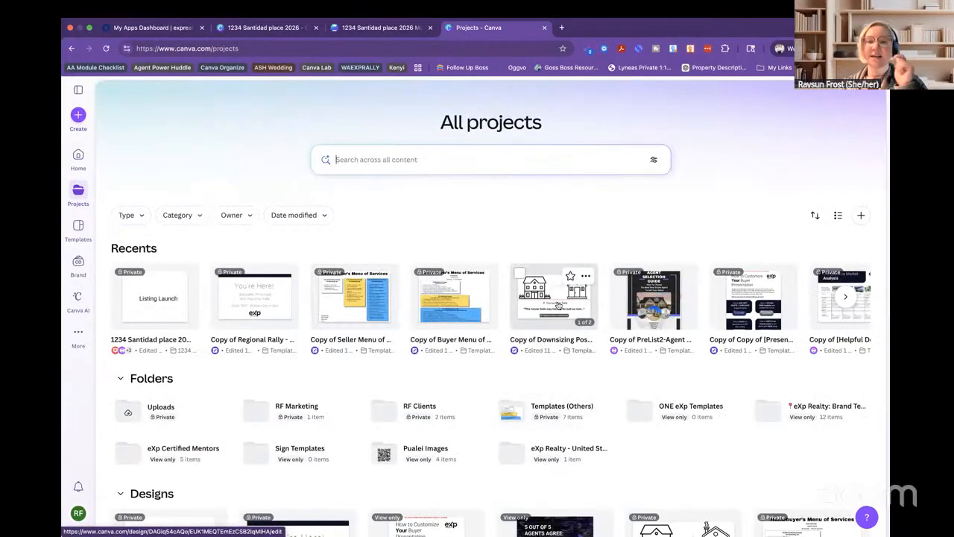
pyautogui.click(557, 305)
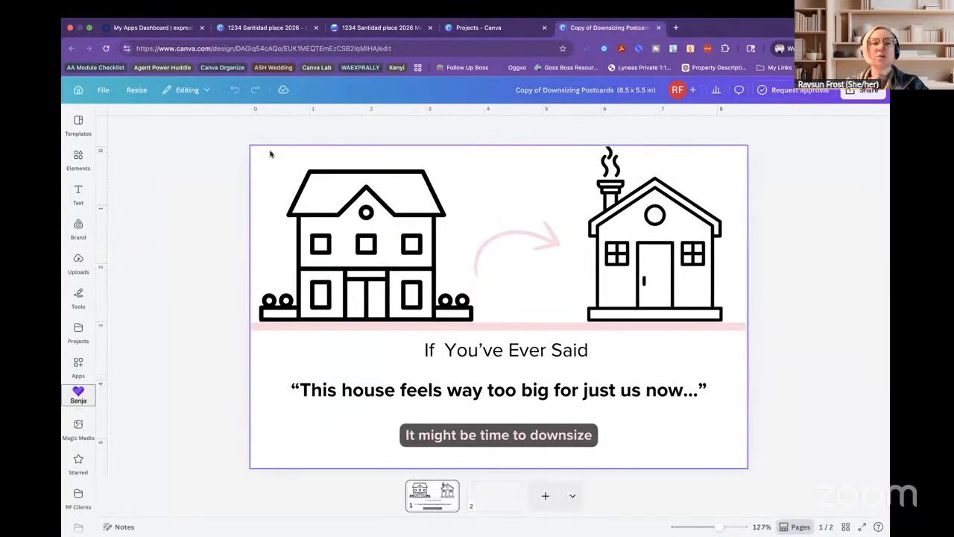
# Copy the whole downsizing postcard page and paste it onto blank page 11 of the Santidad design.
pyautogui.click(266, 152)
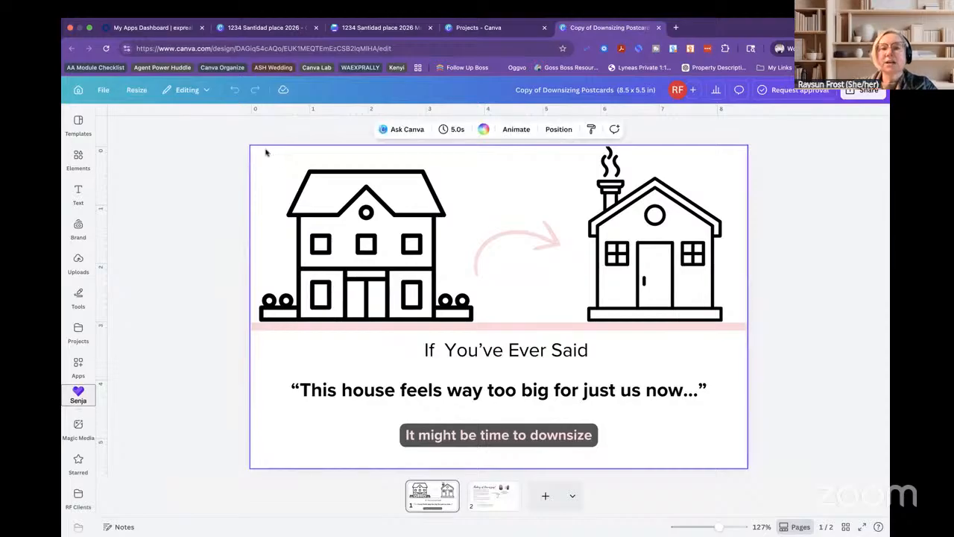
pyautogui.rightClick(266, 152)
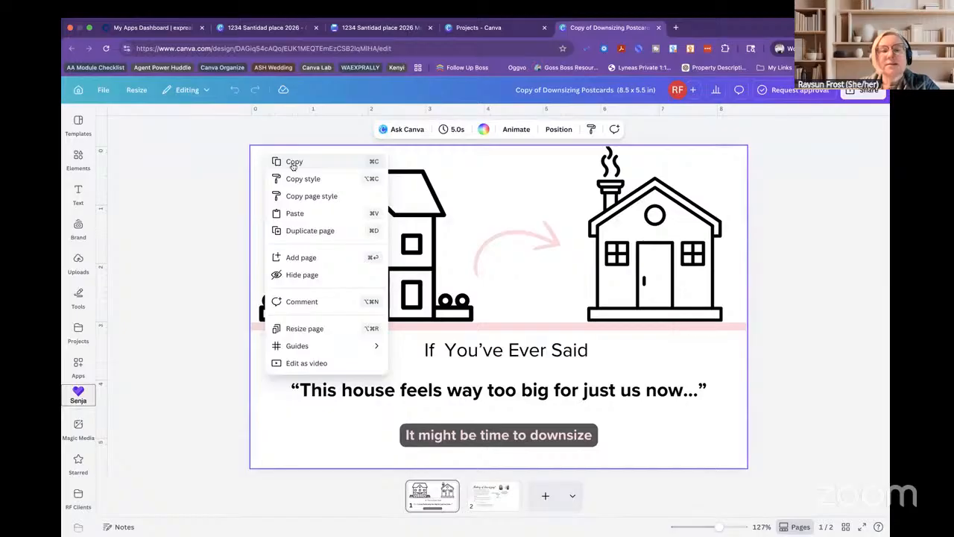
pyautogui.click(294, 161)
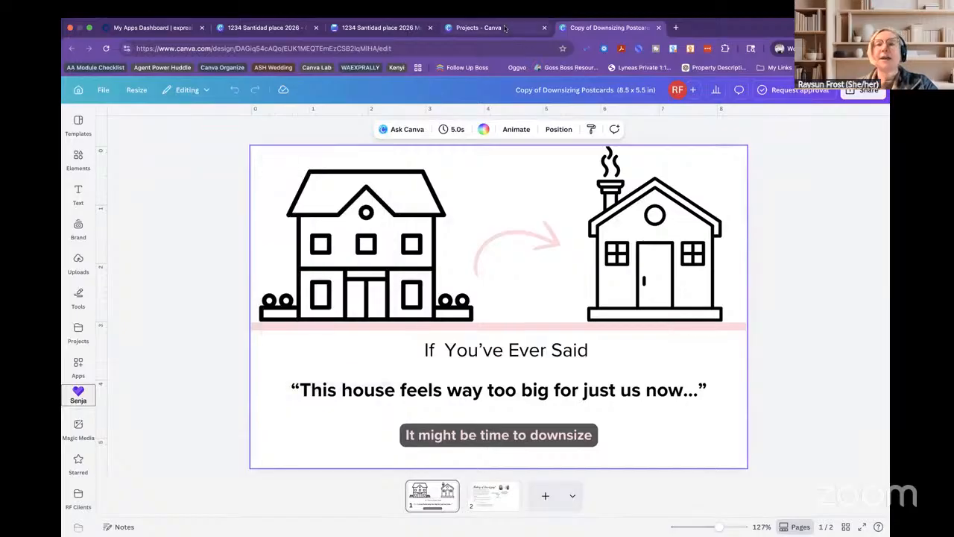
pyautogui.click(498, 28)
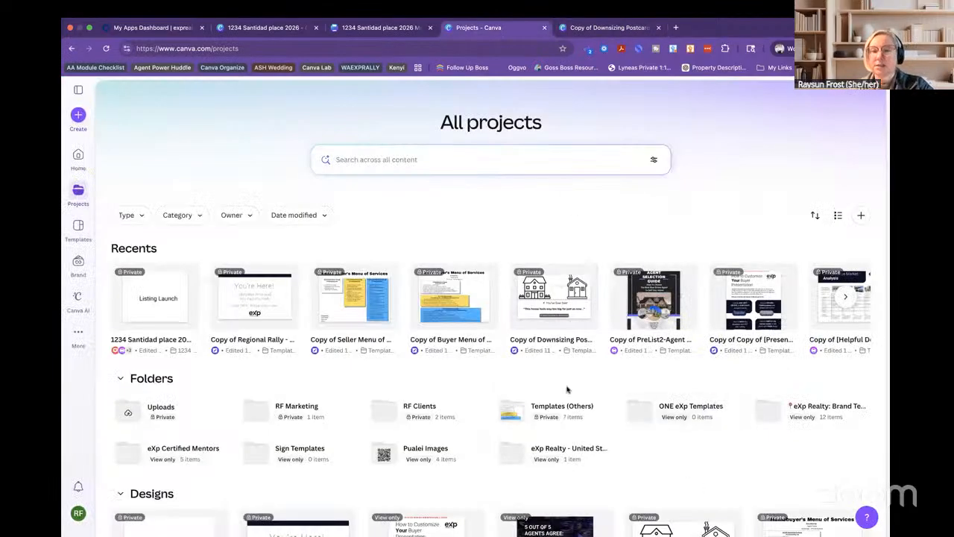
pyautogui.click(378, 28)
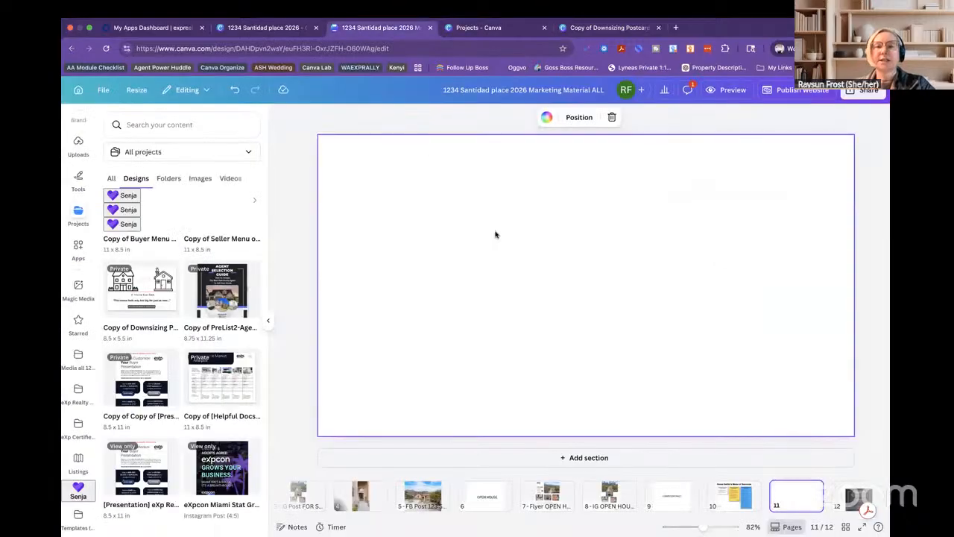
pyautogui.rightClick(534, 228)
pyautogui.click(554, 257)
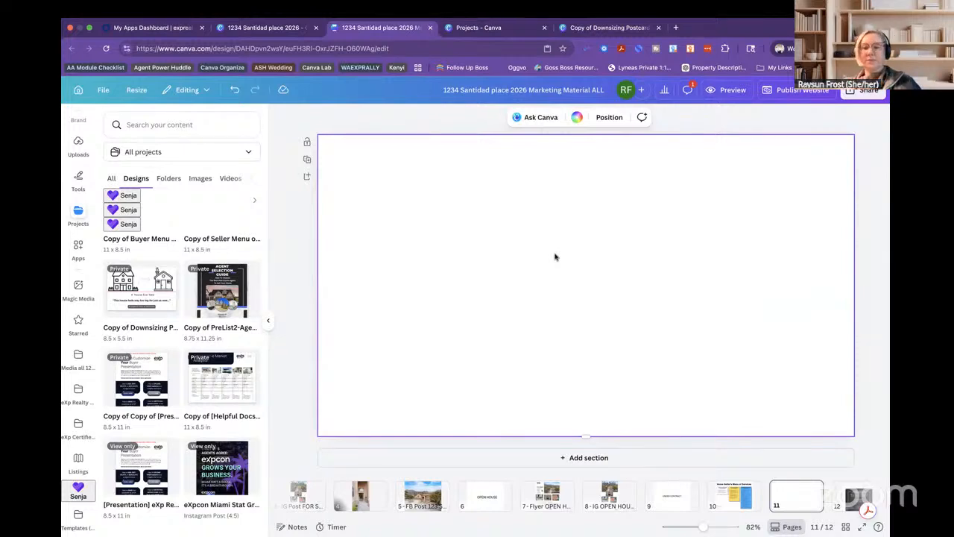
# Group all postcard elements into one group, copy it, and paste it onto page 11.
pyautogui.click(586, 28)
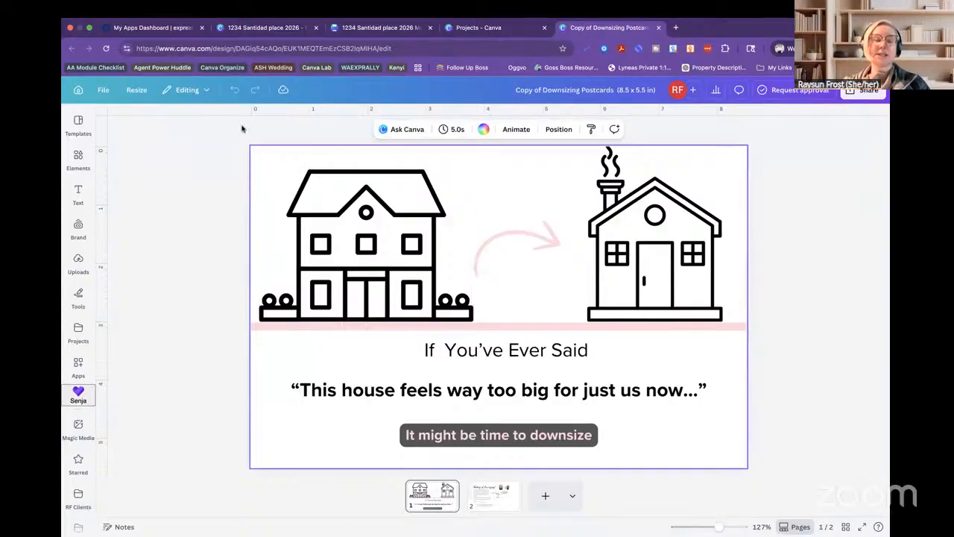
pyautogui.click(241, 139)
pyautogui.moveTo(241, 138); pyautogui.dragTo(747, 468)
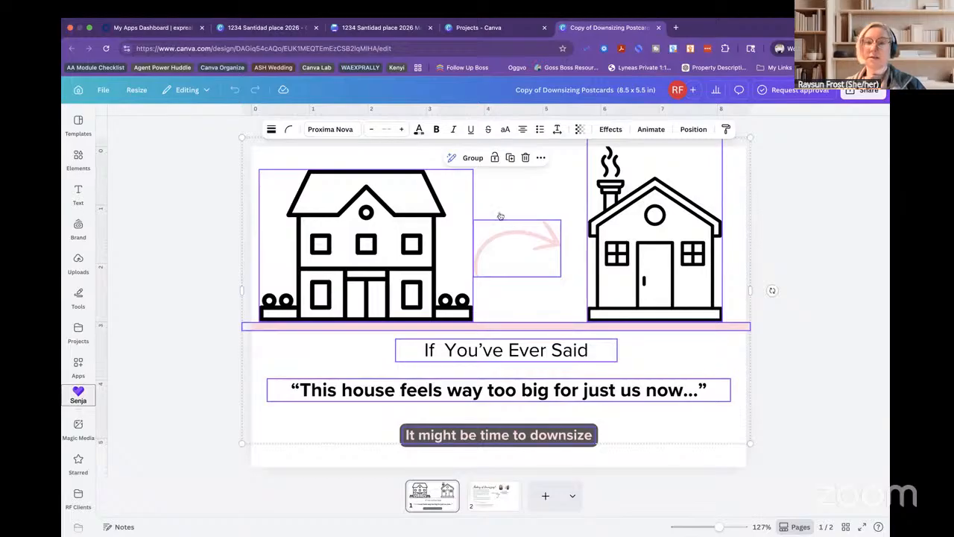
pyautogui.click(472, 159)
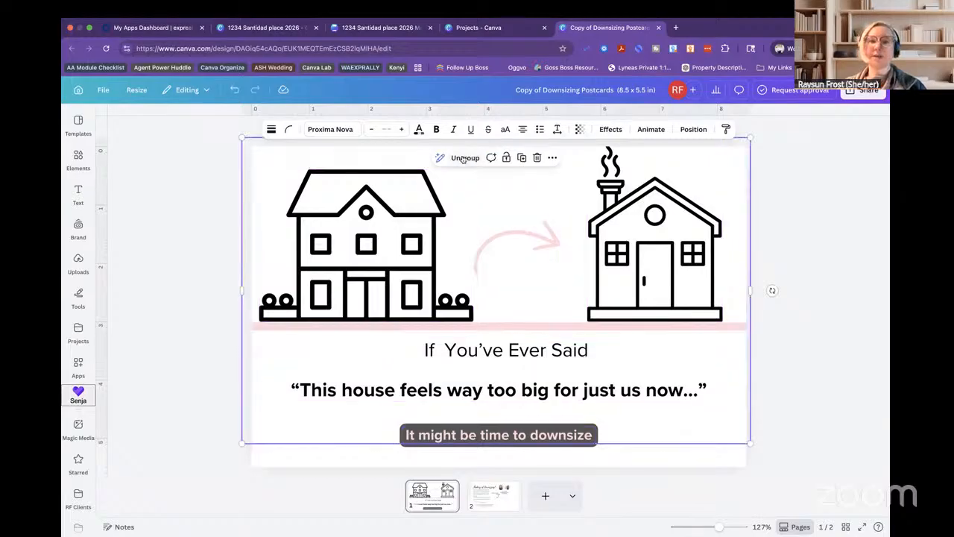
pyautogui.rightClick(462, 215)
pyautogui.click(473, 231)
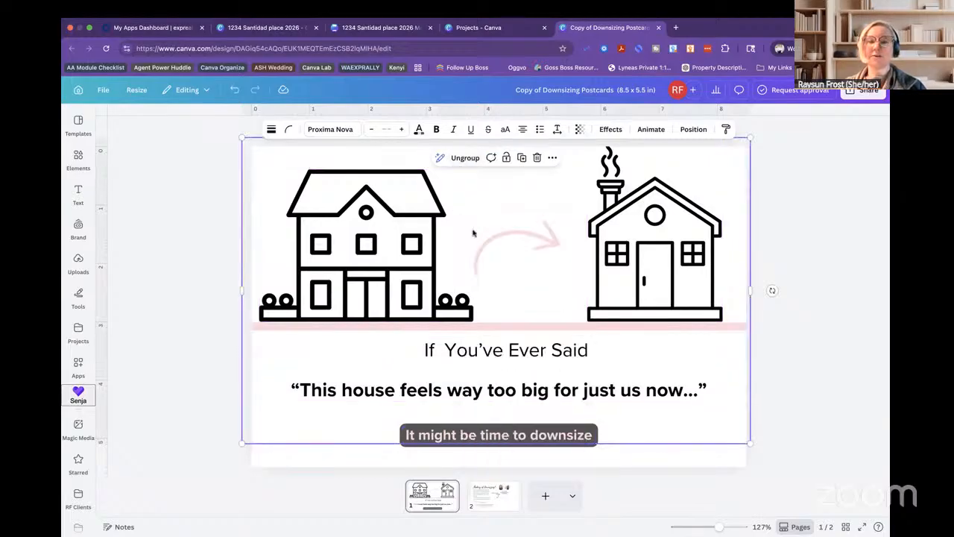
pyautogui.click(474, 28)
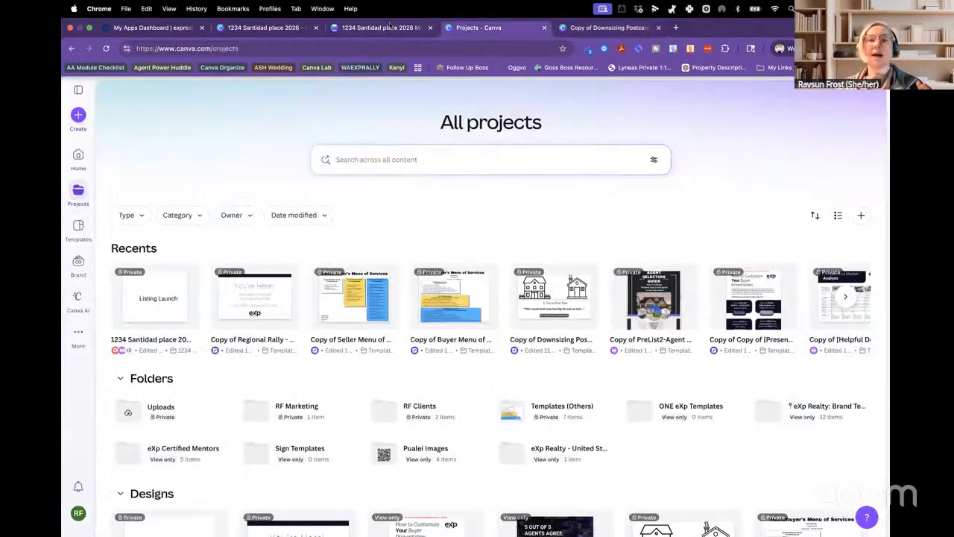
pyautogui.click(389, 27)
pyautogui.rightClick(464, 247)
pyautogui.click(488, 276)
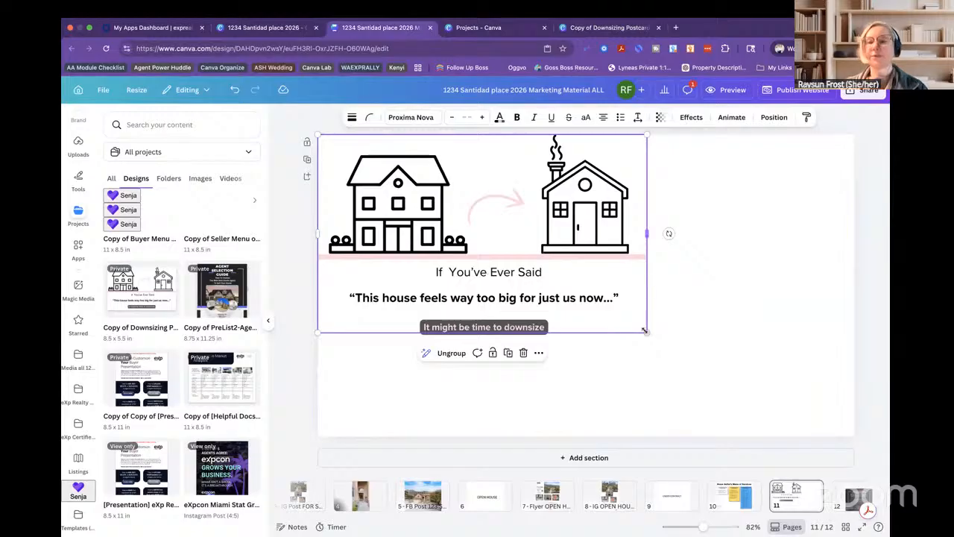
# Enlarge the pasted downsizing artwork group to fill page 11 and centre it.
pyautogui.moveTo(645, 332); pyautogui.dragTo(766, 403)
pyautogui.moveTo(552, 254); pyautogui.dragTo(600, 271)
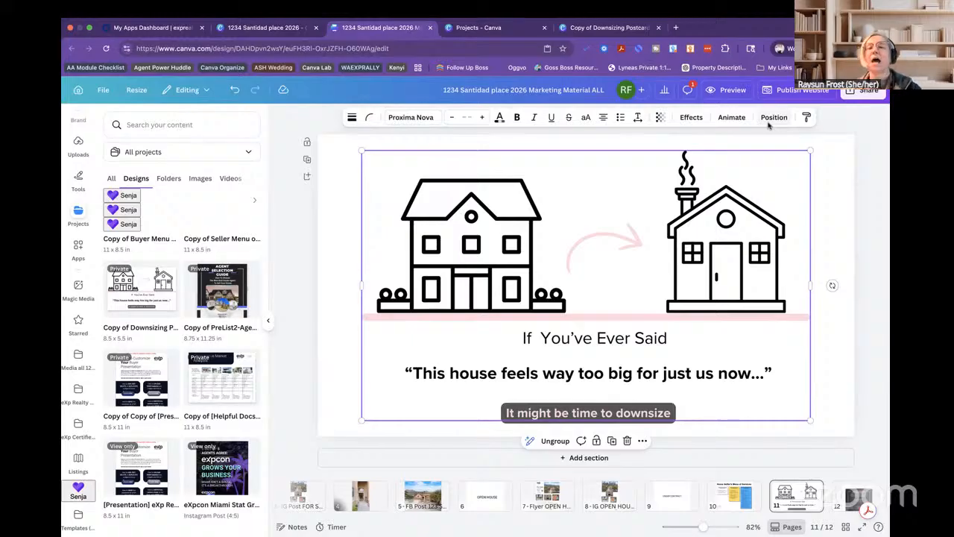
pyautogui.click(871, 141)
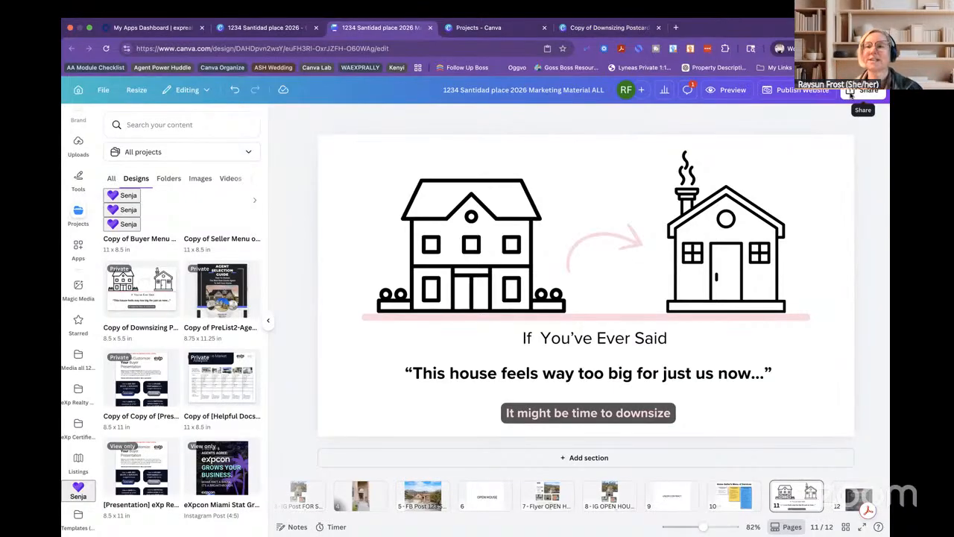
# Open the Share menu's Download settings and choose PNG as the file type.
pyautogui.click(850, 94)
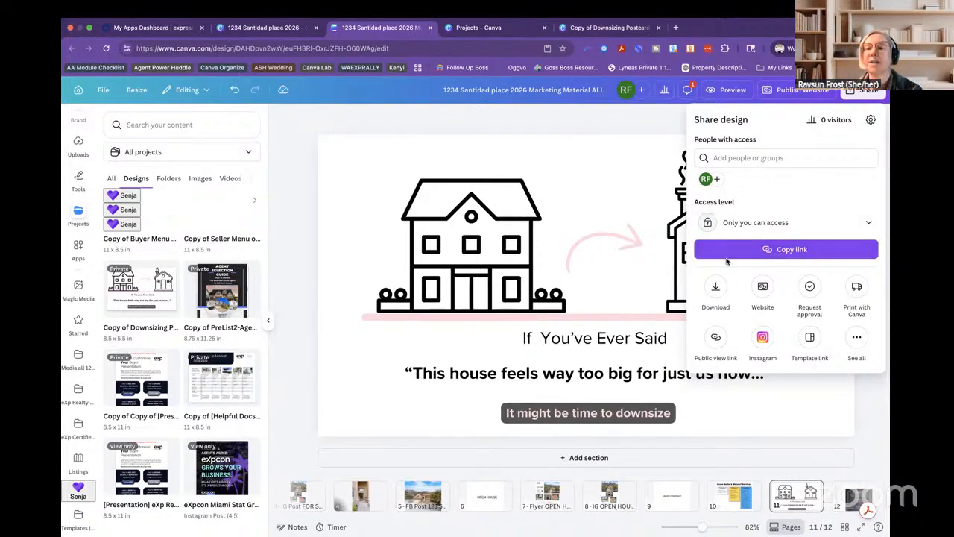
pyautogui.click(716, 287)
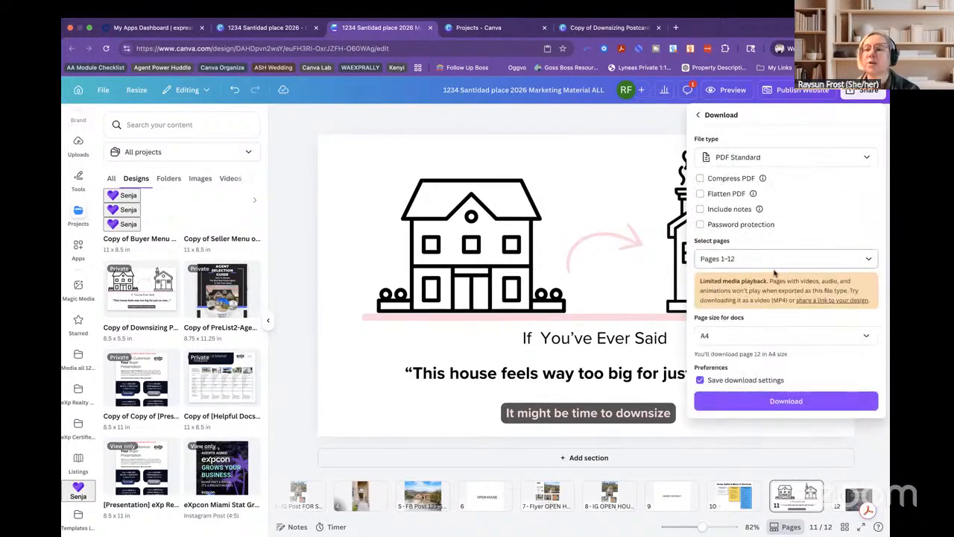
pyautogui.click(804, 160)
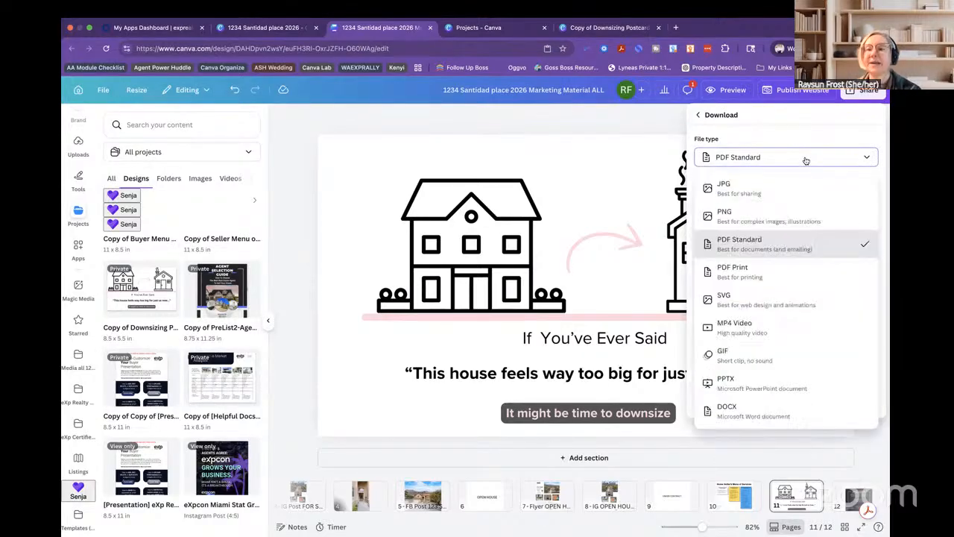
pyautogui.click(773, 222)
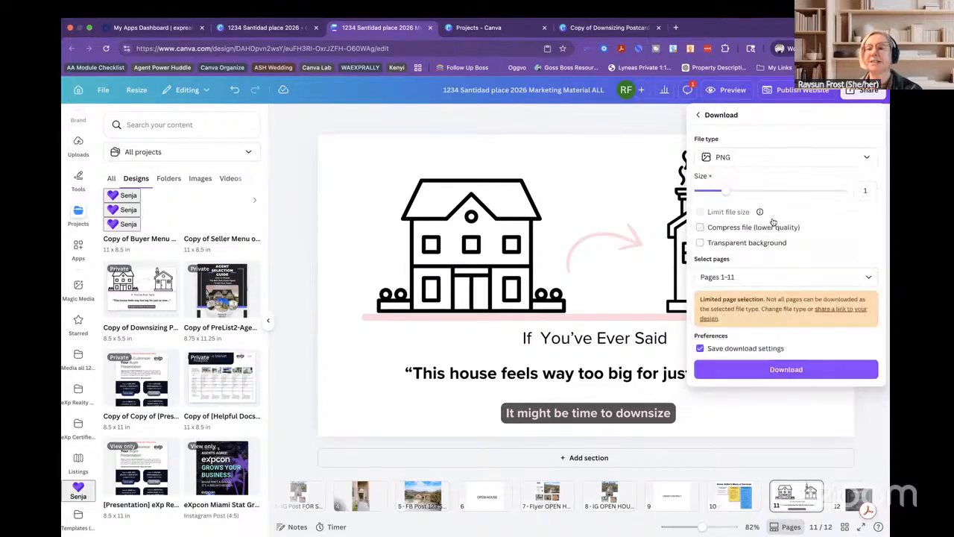
# Review the Select pages checklist to confirm pages 1–11 are checked and page 12 is excluded.
pyautogui.click(766, 281)
pyautogui.scroll(-3, 765, 326)
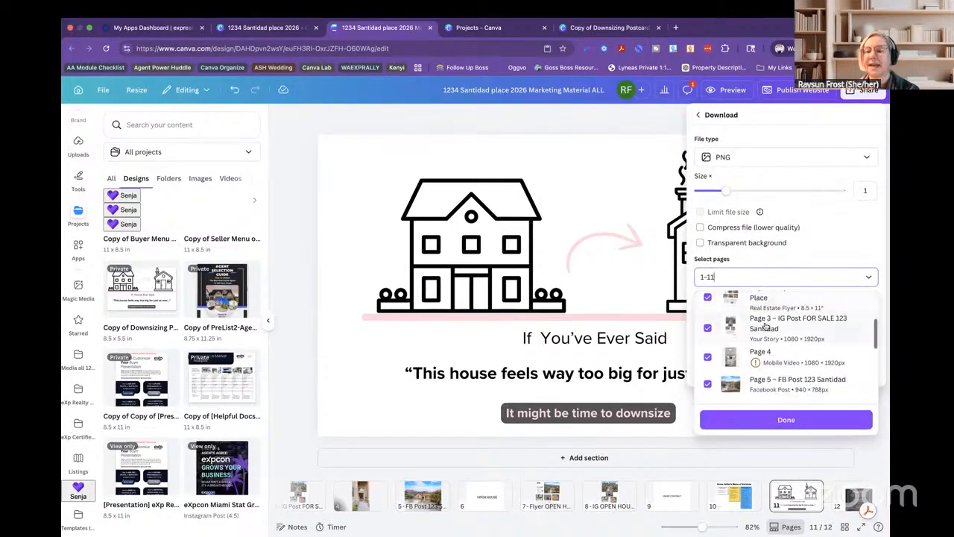
pyautogui.scroll(-1, 766, 326)
pyautogui.moveTo(756, 348)
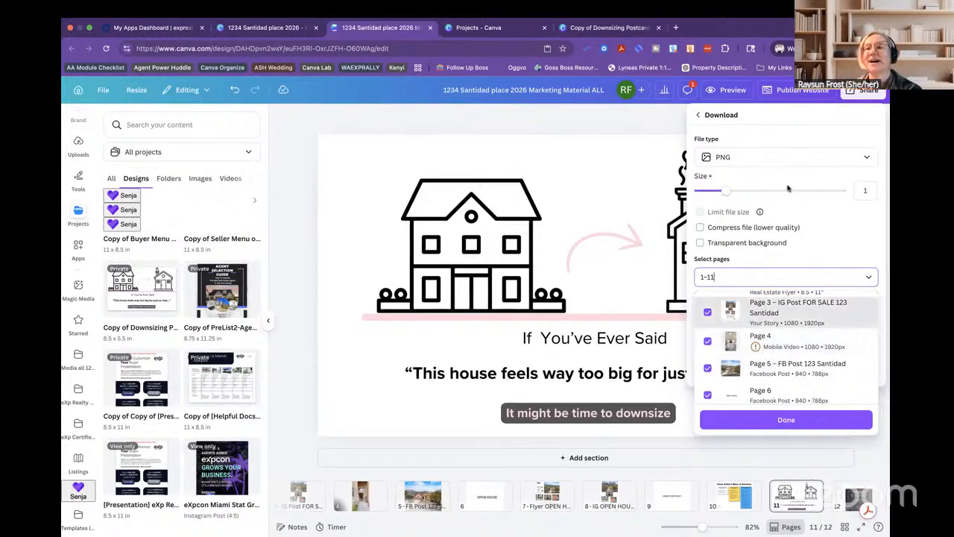
pyautogui.scroll(-1, 781, 357)
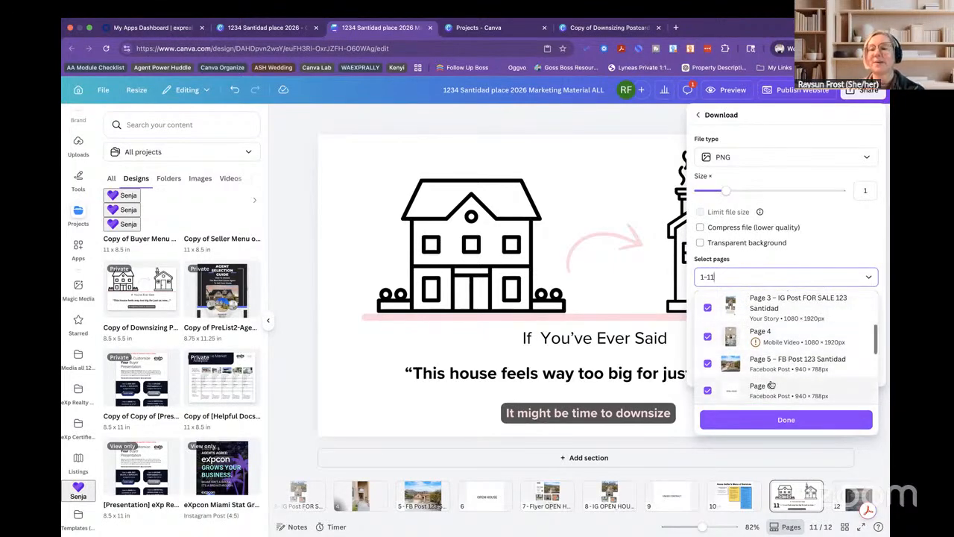
pyautogui.scroll(-5, 771, 385)
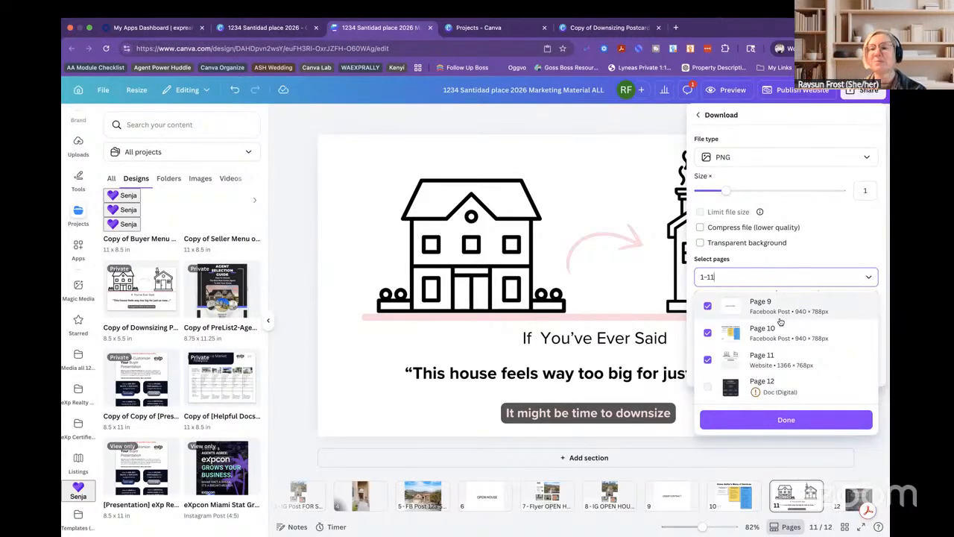
pyautogui.scroll(5, 780, 321)
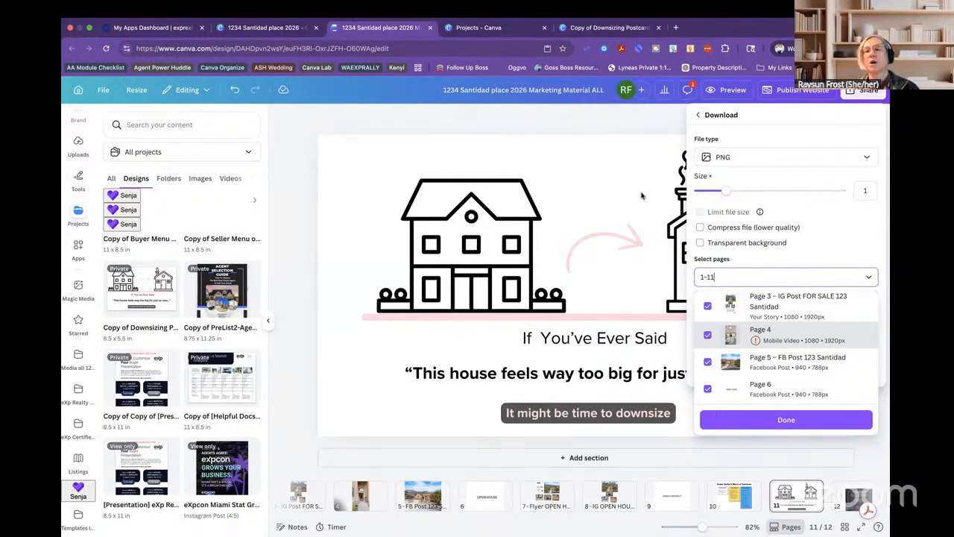
pyautogui.click(698, 114)
# Go back from the Download panel to the Share design options.
pyautogui.click(698, 115)
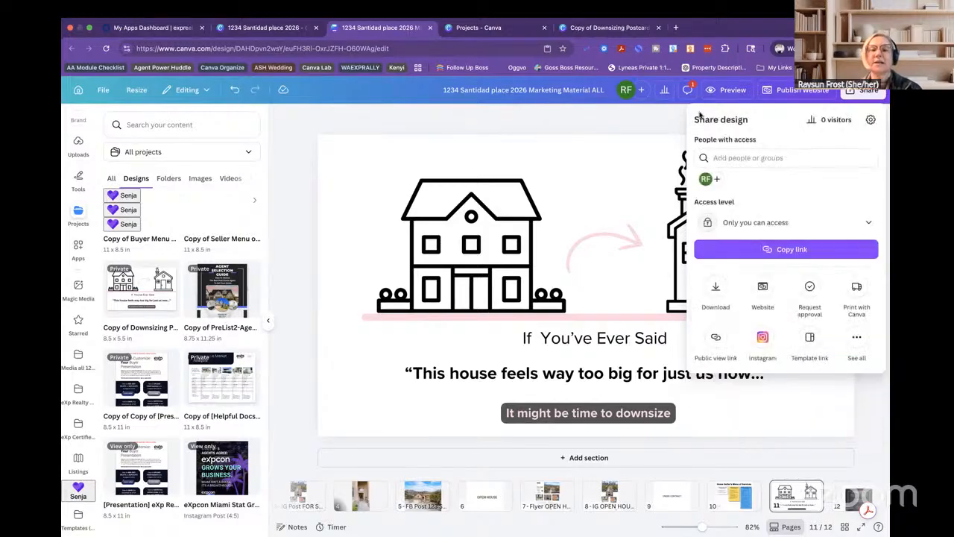